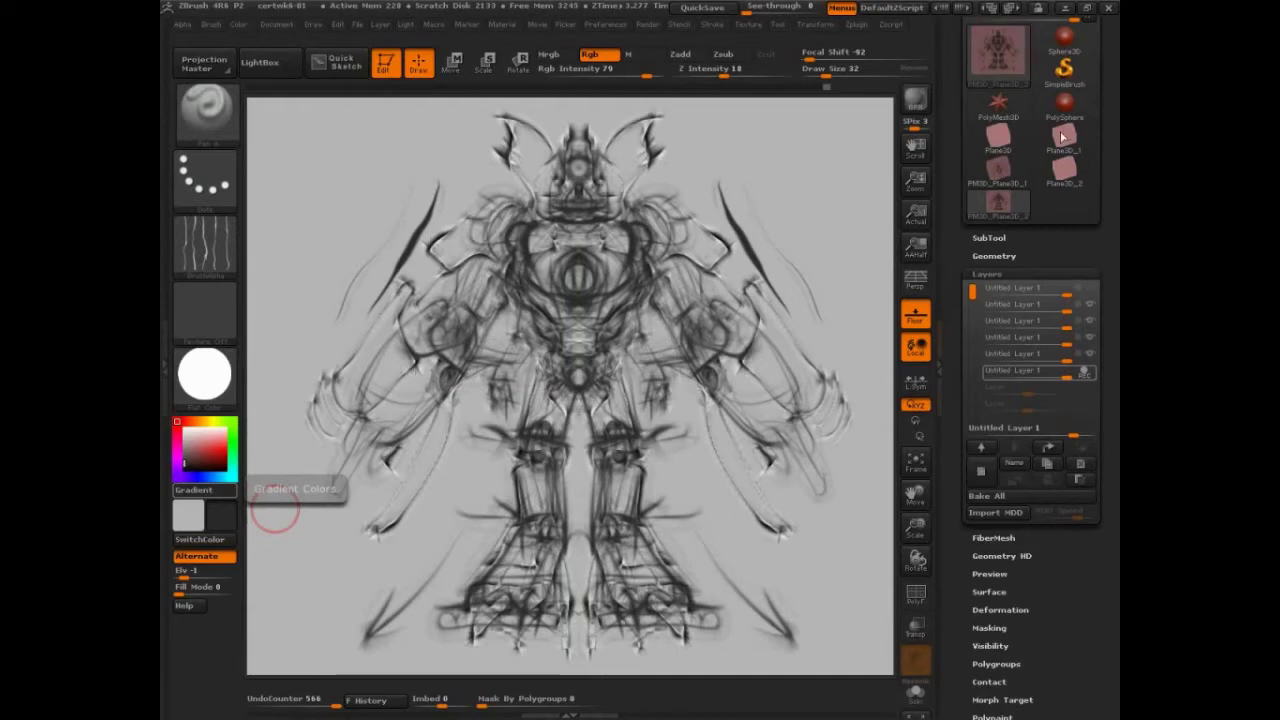
Pick PolySphere in the Tool palette as the current tool.
left_click(1065, 106)
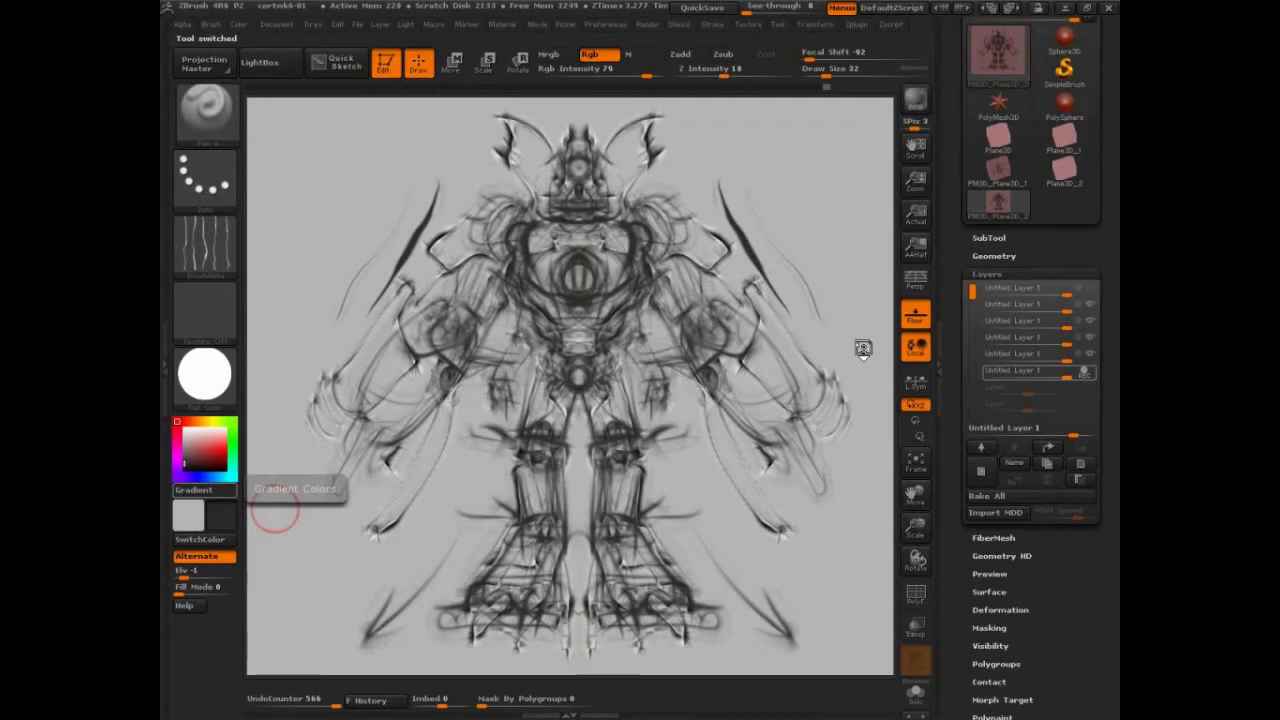
Clear the old sketch with Ctrl+N and drag out a large PolySphere on the canvas.
key("ctrl+n")
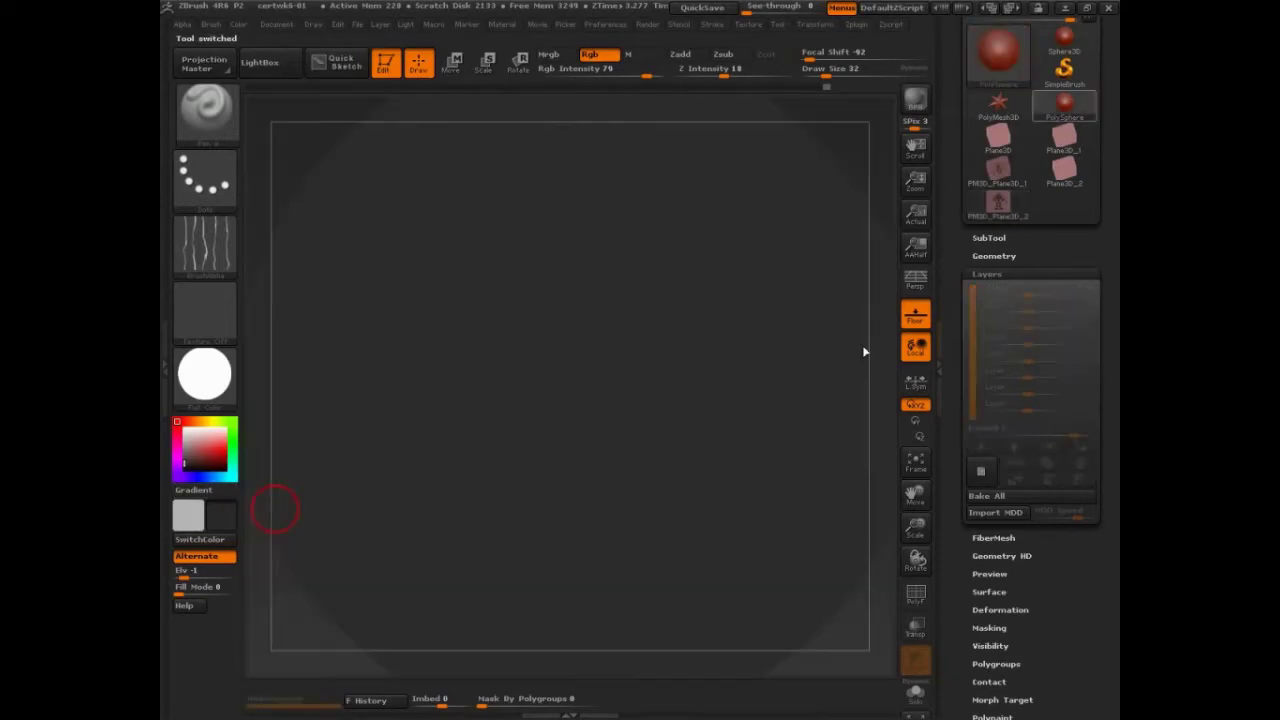
mouse_move(864, 351)
left_mouse_down("ctrl+shift")
mouse_move(258, 490)
mouse_move(836, 152)
left_mouse_up("ctrl+shift")
left_click_drag(824, 648, 890, 655)
mouse_move(292, 628)
left_mouse_down()
mouse_move(300, 650)
mouse_move(258, 635)
left_mouse_up()
mouse_move(290, 112)
left_mouse_down()
mouse_move(282, 150)
mouse_move(330, 108)
left_mouse_up()
left_click_drag(852, 100, 880, 130)
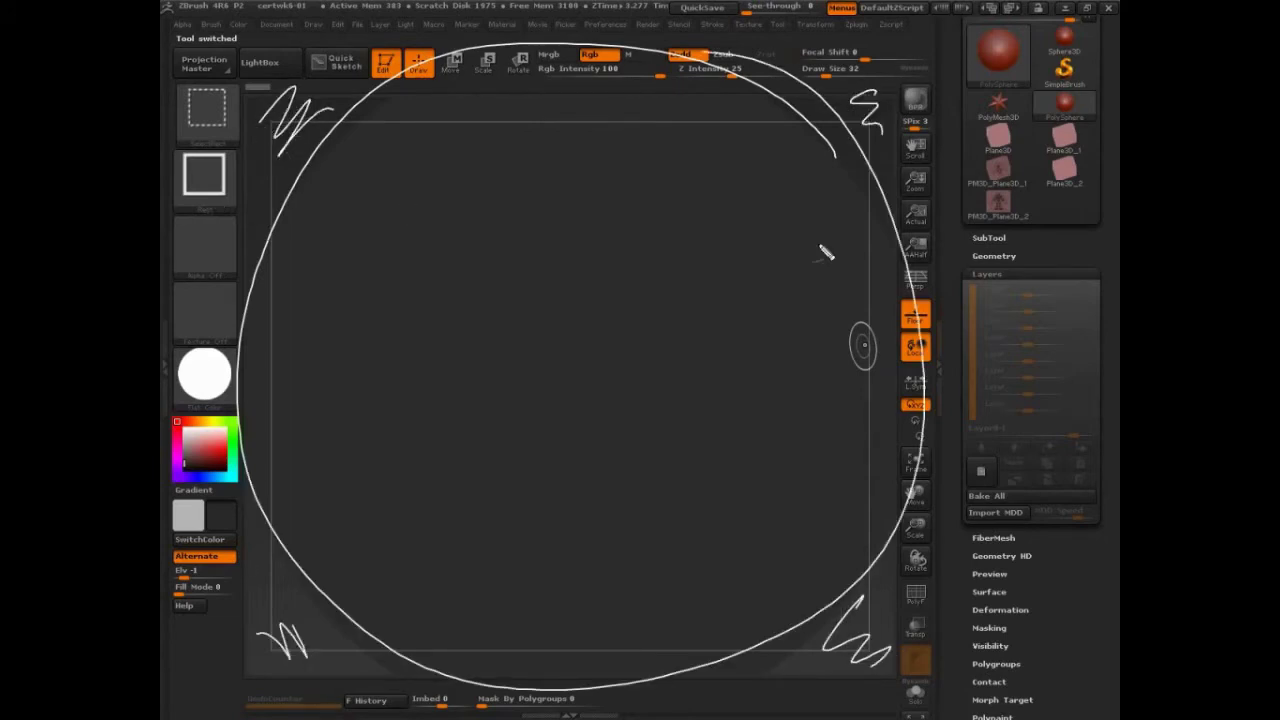
left_click_drag(455, 338, 271, 349, "ctrl+shift")
key("Escape")
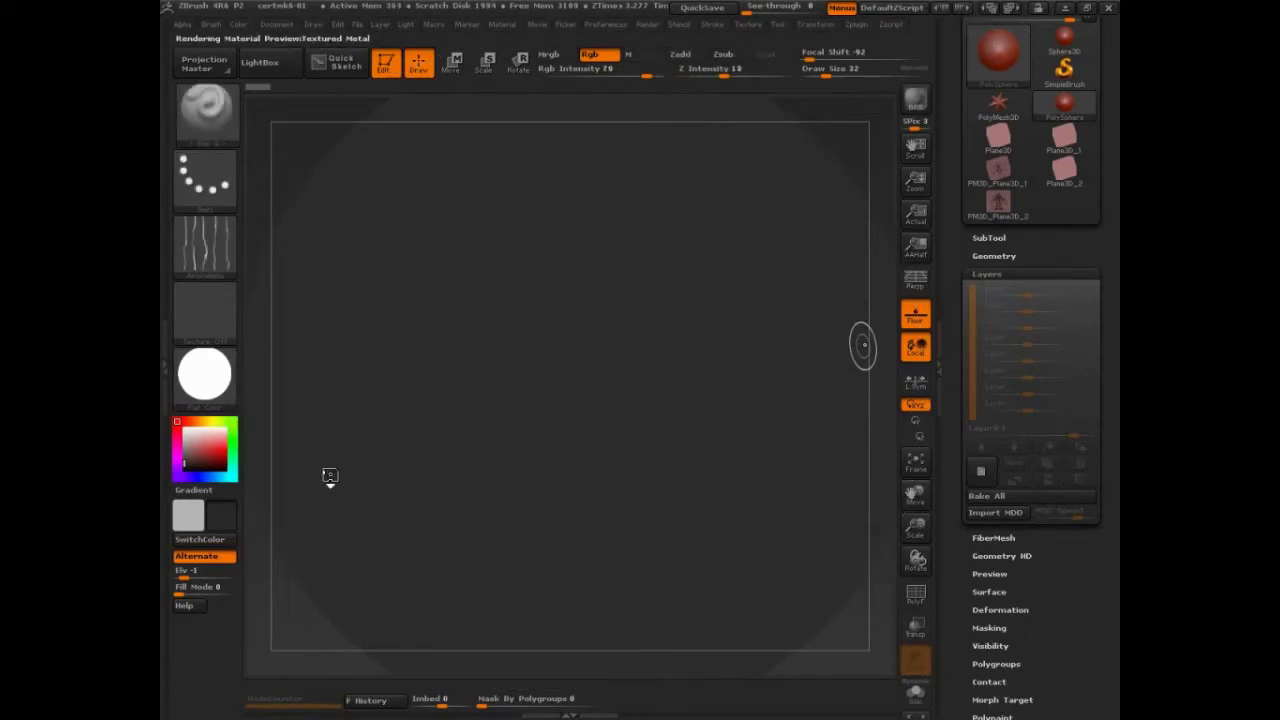
Give the PolySphere a light white-grey material from the material picker.
key("m")
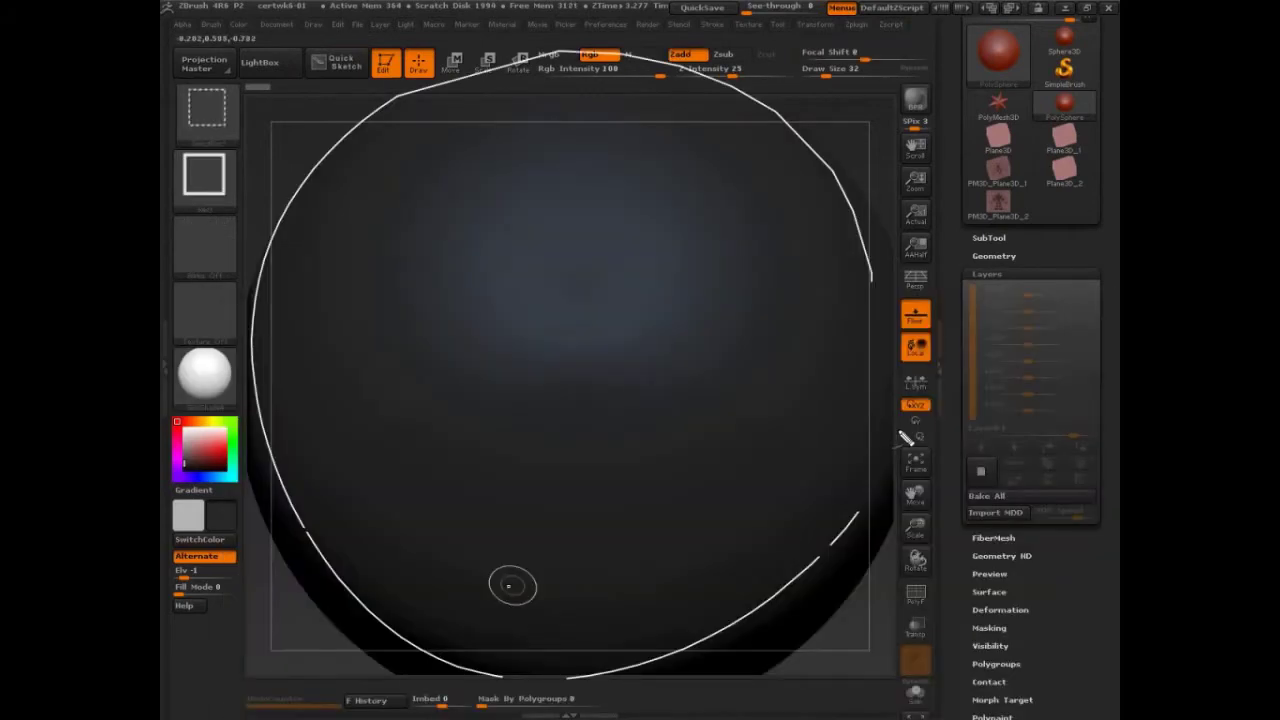
left_click_drag(905, 437, 726, 115)
left_click_drag(505, 245, 493, 353)
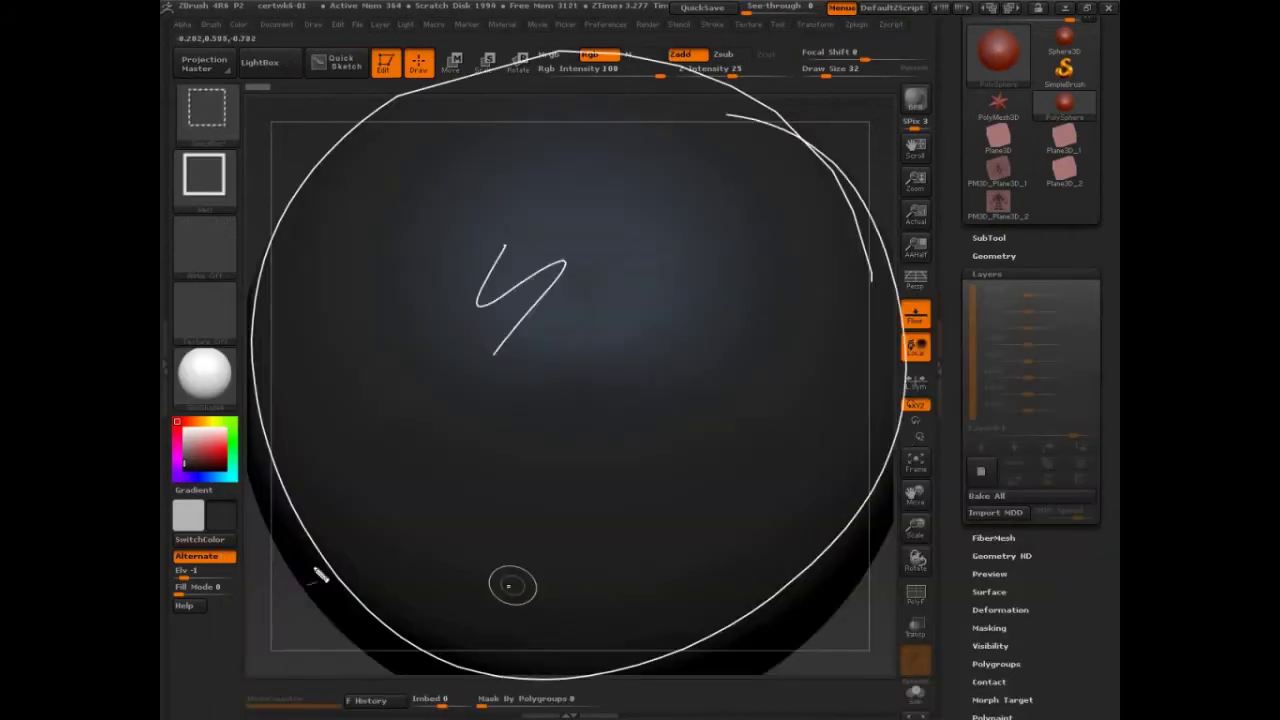
mouse_move(290, 505)
left_mouse_down()
mouse_move(242, 532)
mouse_move(180, 534)
mouse_move(172, 552)
mouse_move(243, 538)
left_mouse_up()
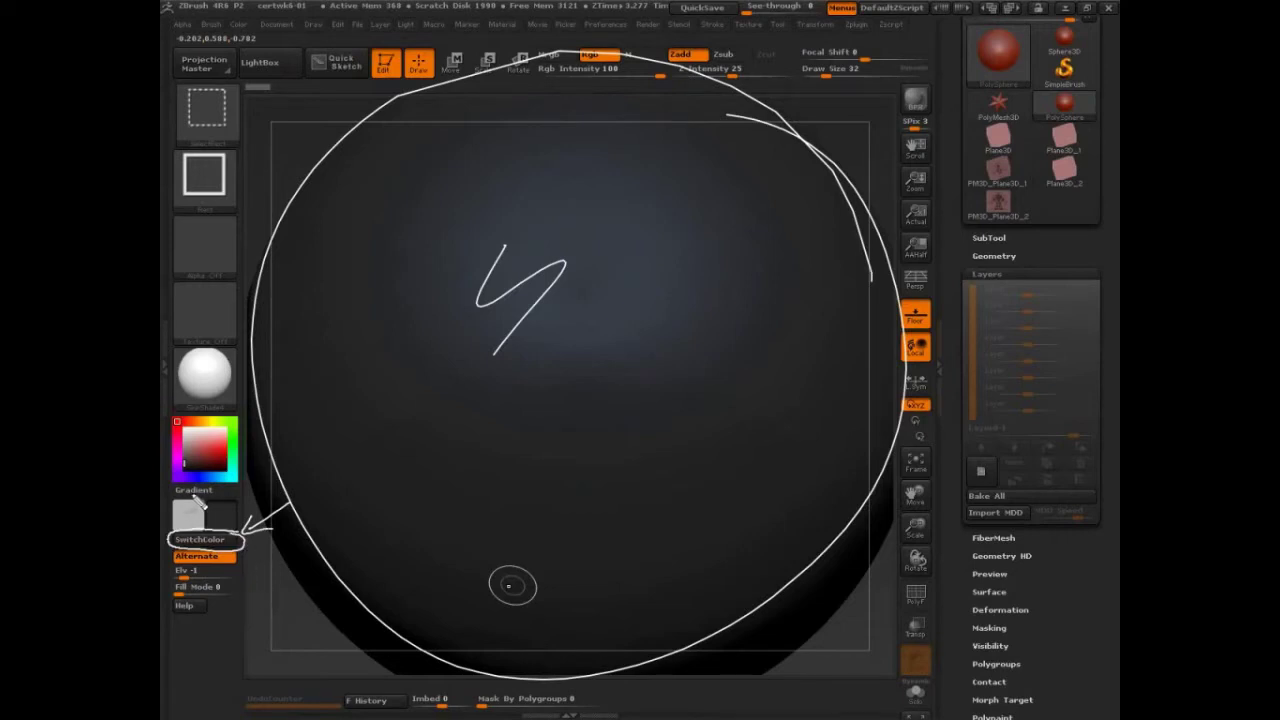
mouse_move(200, 492)
left_mouse_down()
mouse_move(224, 495)
mouse_move(215, 542)
left_mouse_up()
key("Escape")
Swap the main and secondary colours and check the colour options.
left_click(218, 544)
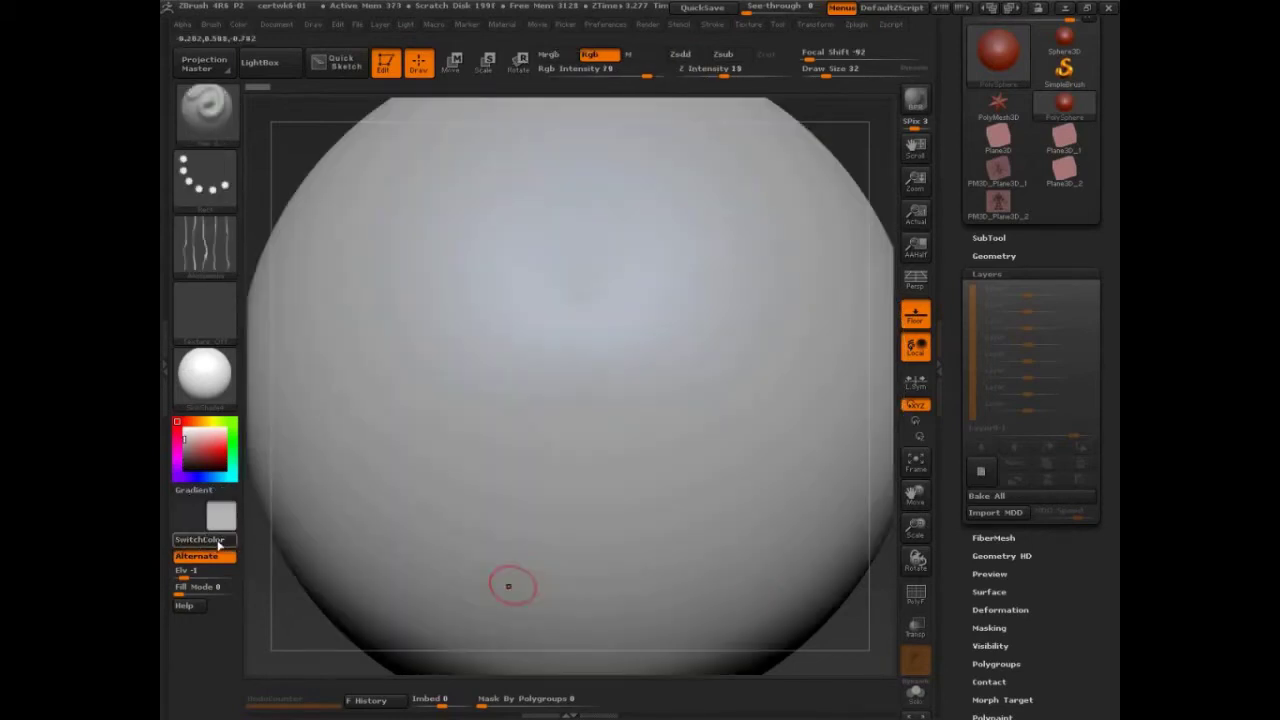
left_click(240, 28)
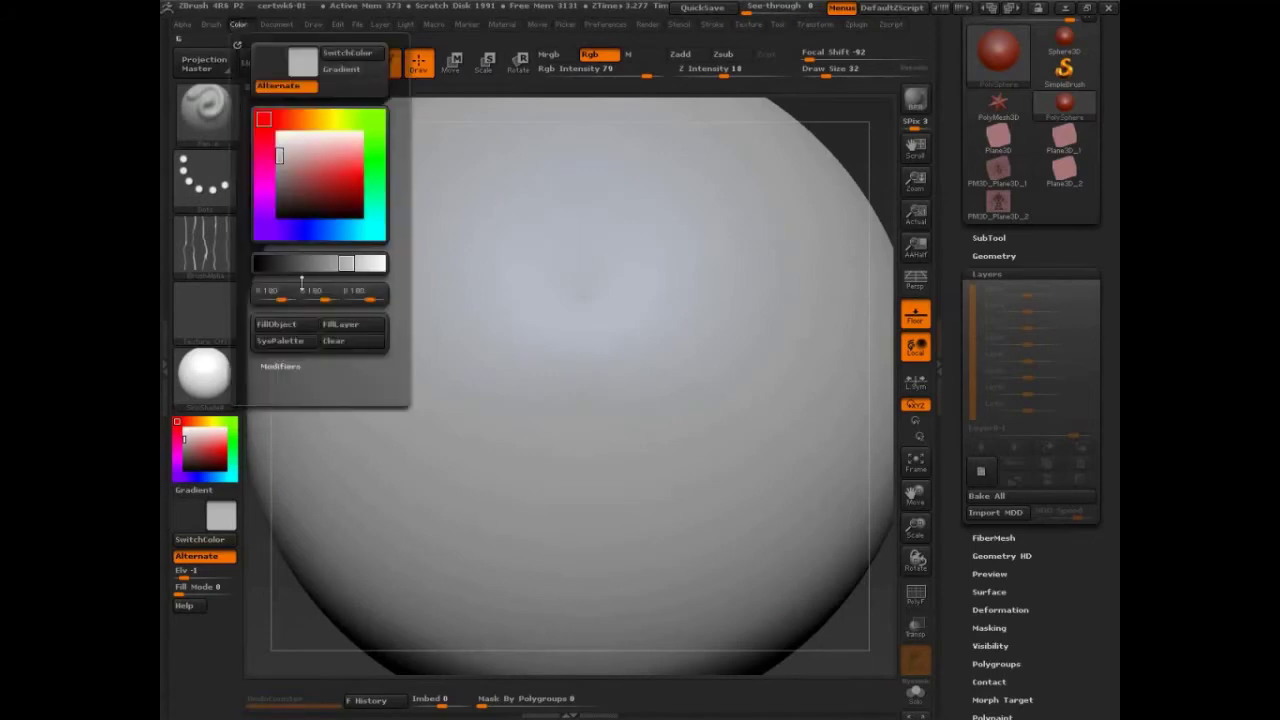
left_click(238, 25)
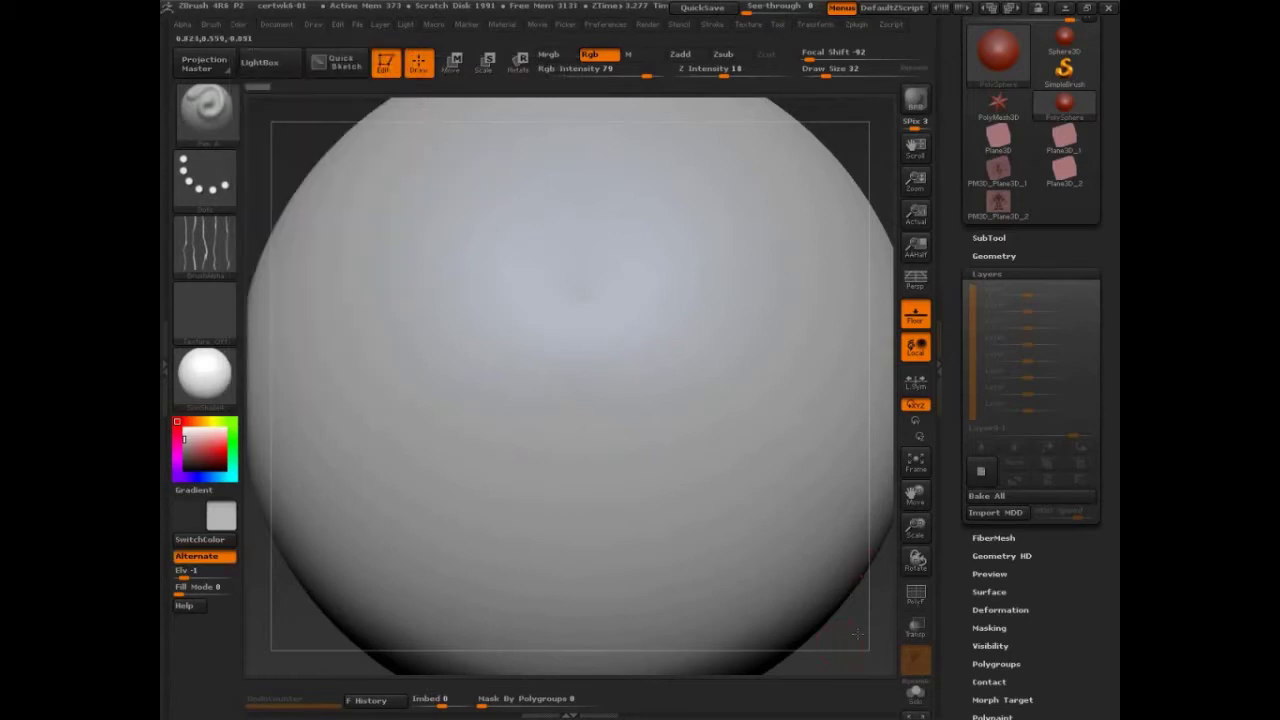
Turn on Persp, frame the sphere smaller and lower, and set Draw Size to 53.
left_click_drag(857, 632, 709, 509)
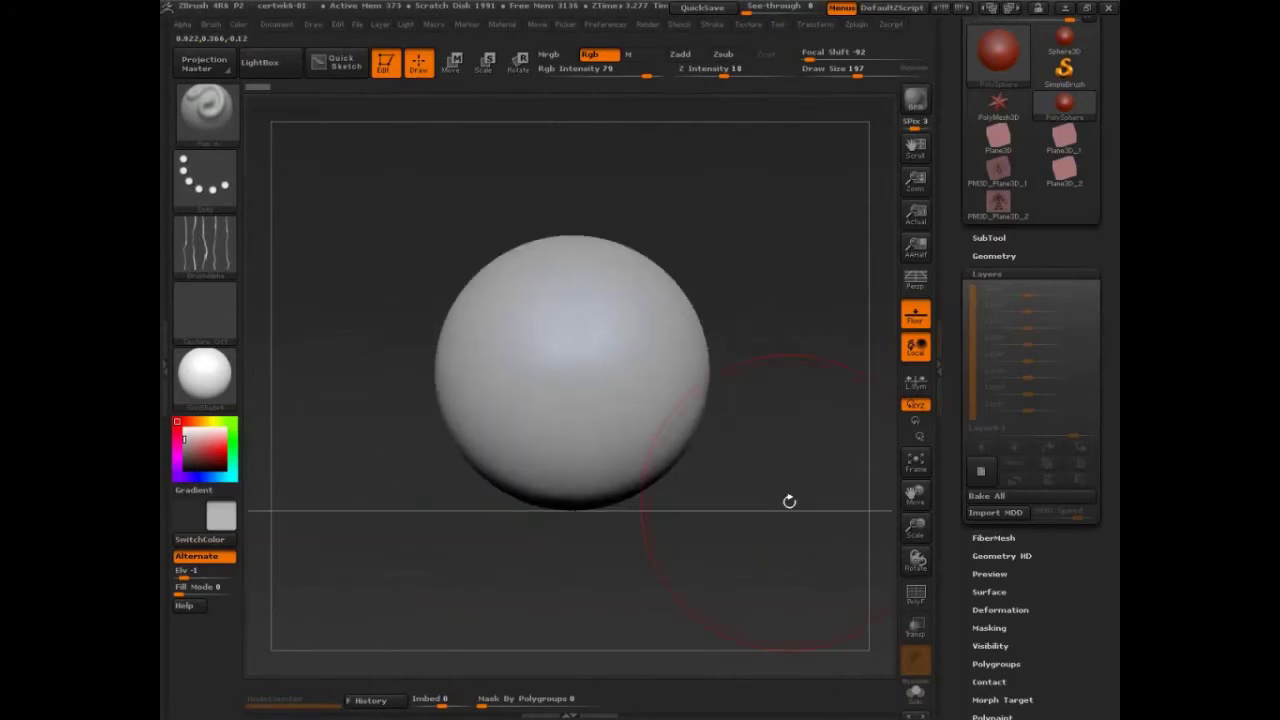
left_click_drag(789, 501, 773, 556, "alt")
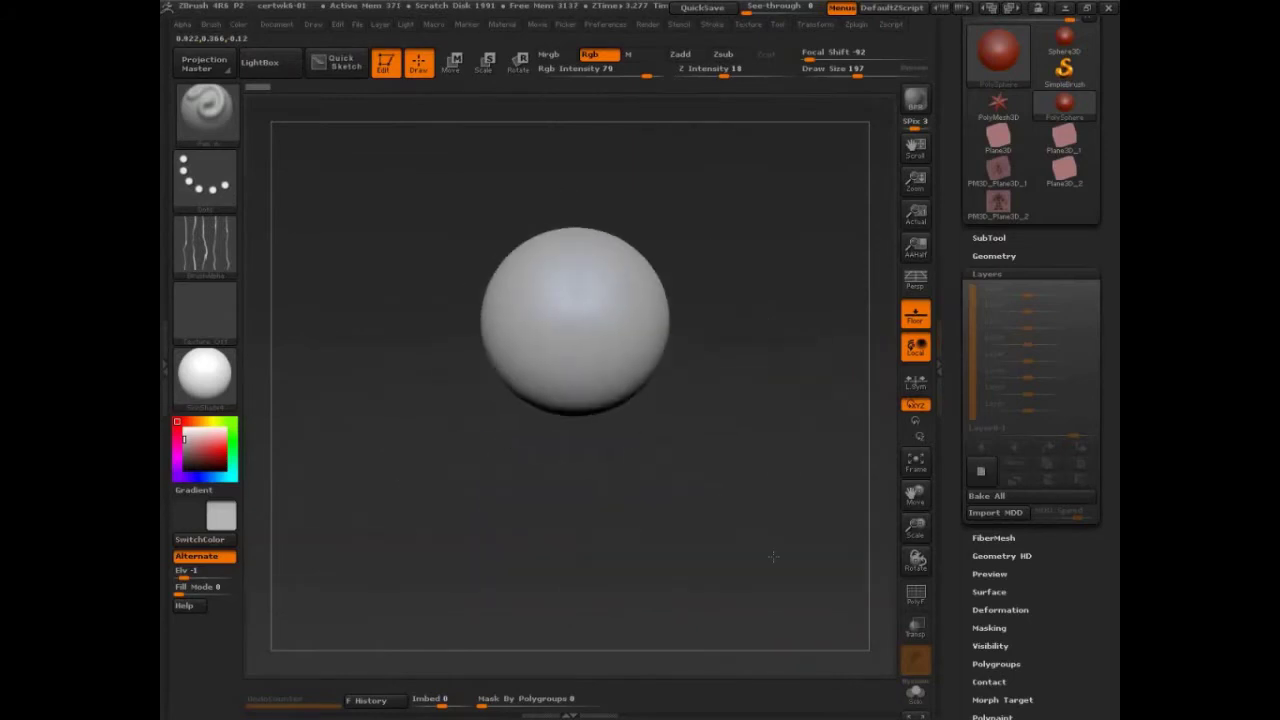
left_click(916, 282)
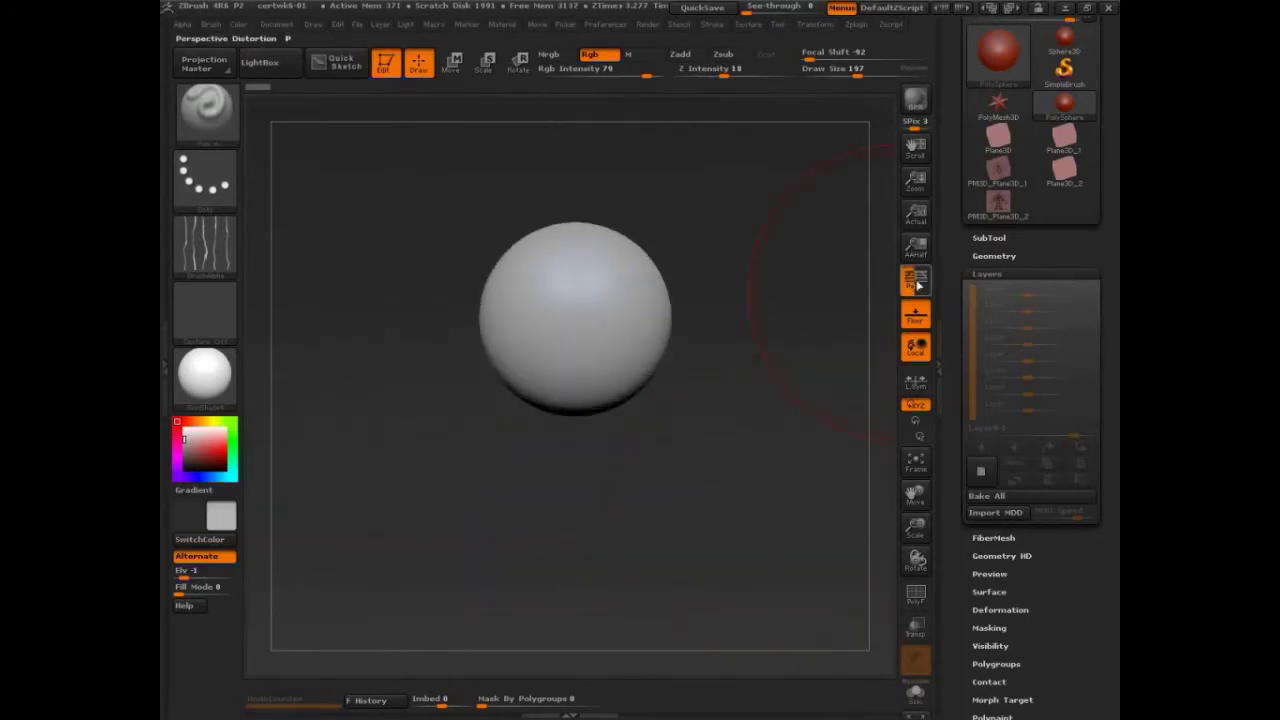
left_click_drag(786, 397, 751, 473, "alt")
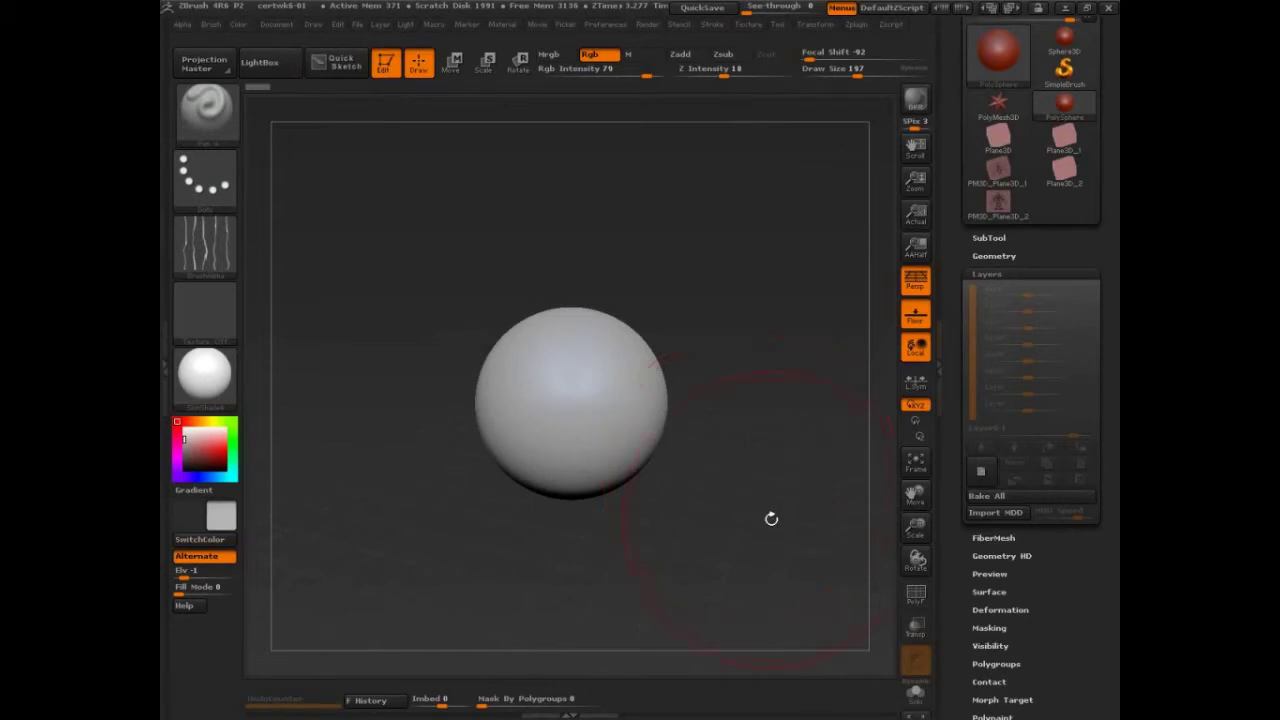
mouse_move(771, 518)
left_mouse_down("alt")
mouse_move(809, 577)
mouse_move(840, 563)
mouse_move(771, 566)
left_mouse_up("alt")
key("s")
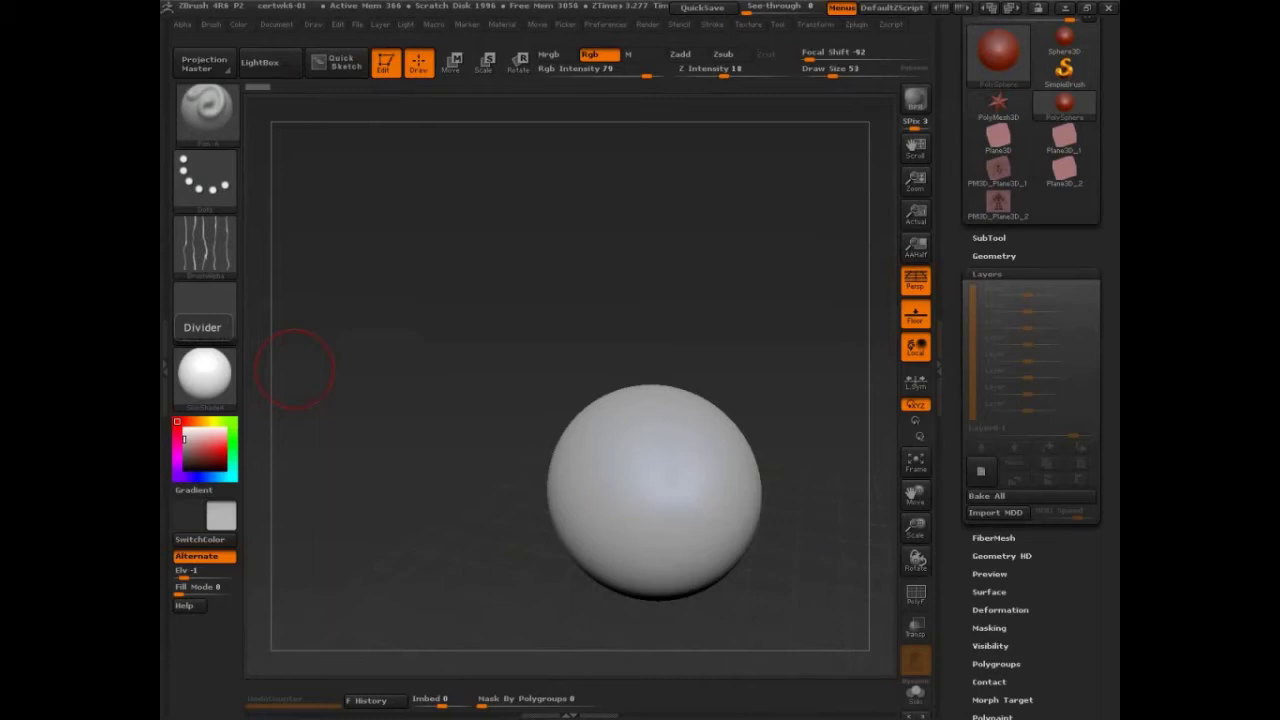
key("alt+Tab")
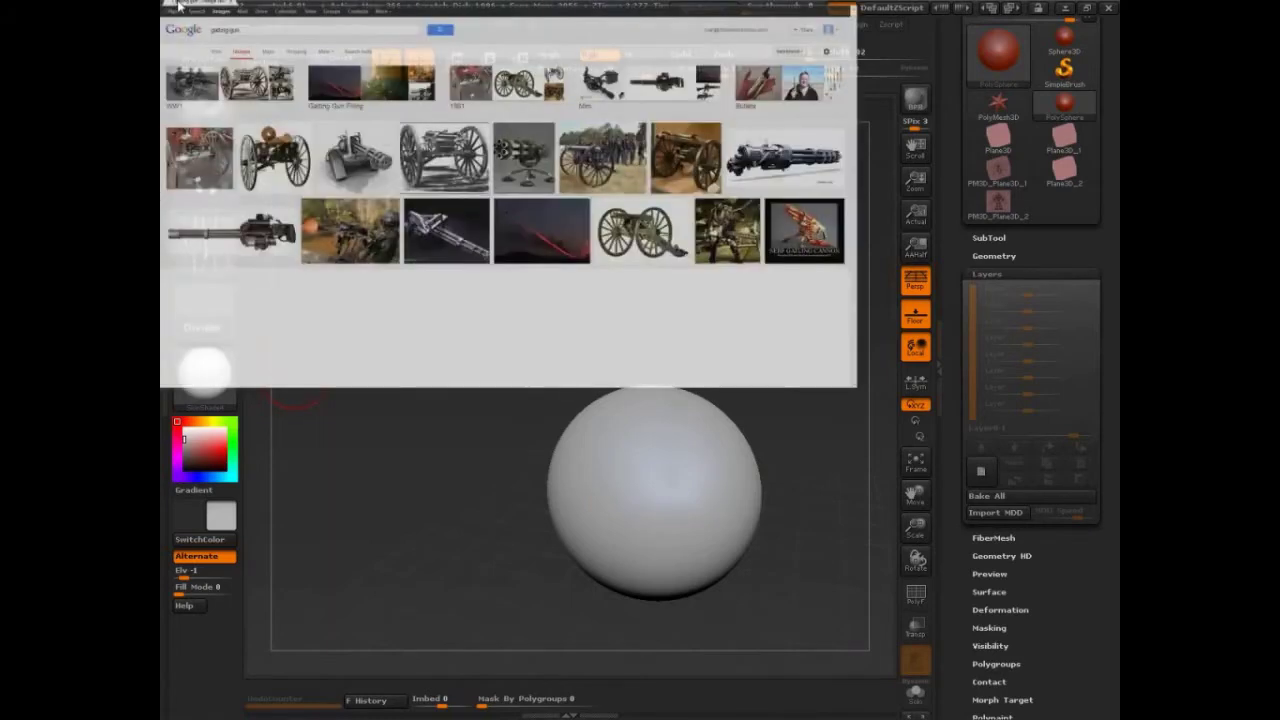
double_click(178, 5)
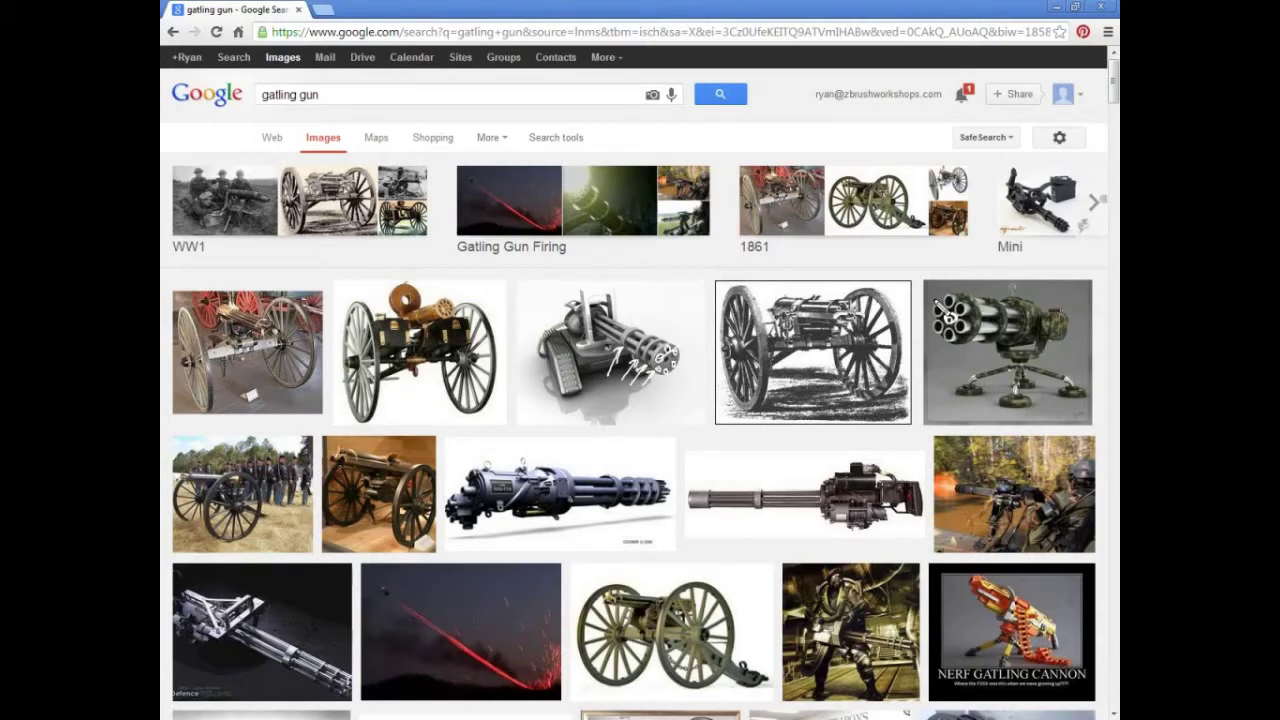
double_click(770, 9)
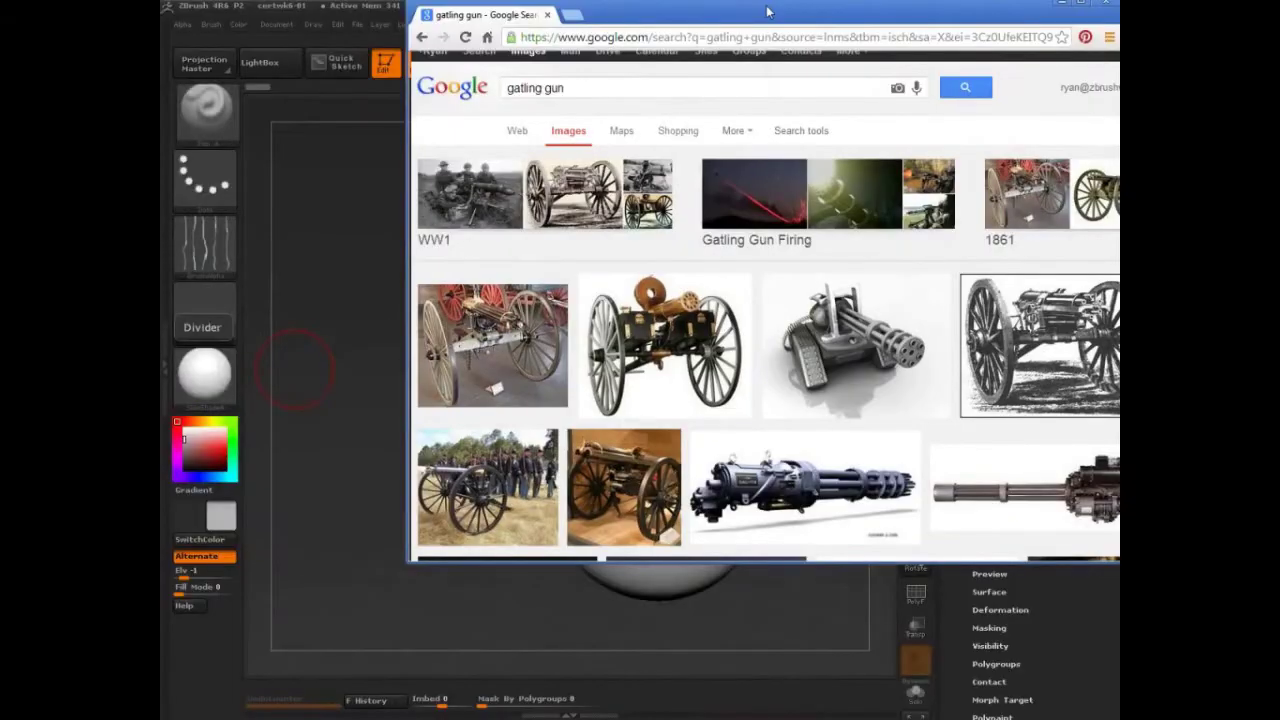
left_click_drag(768, 11, 515, 119)
left_click(600, 112)
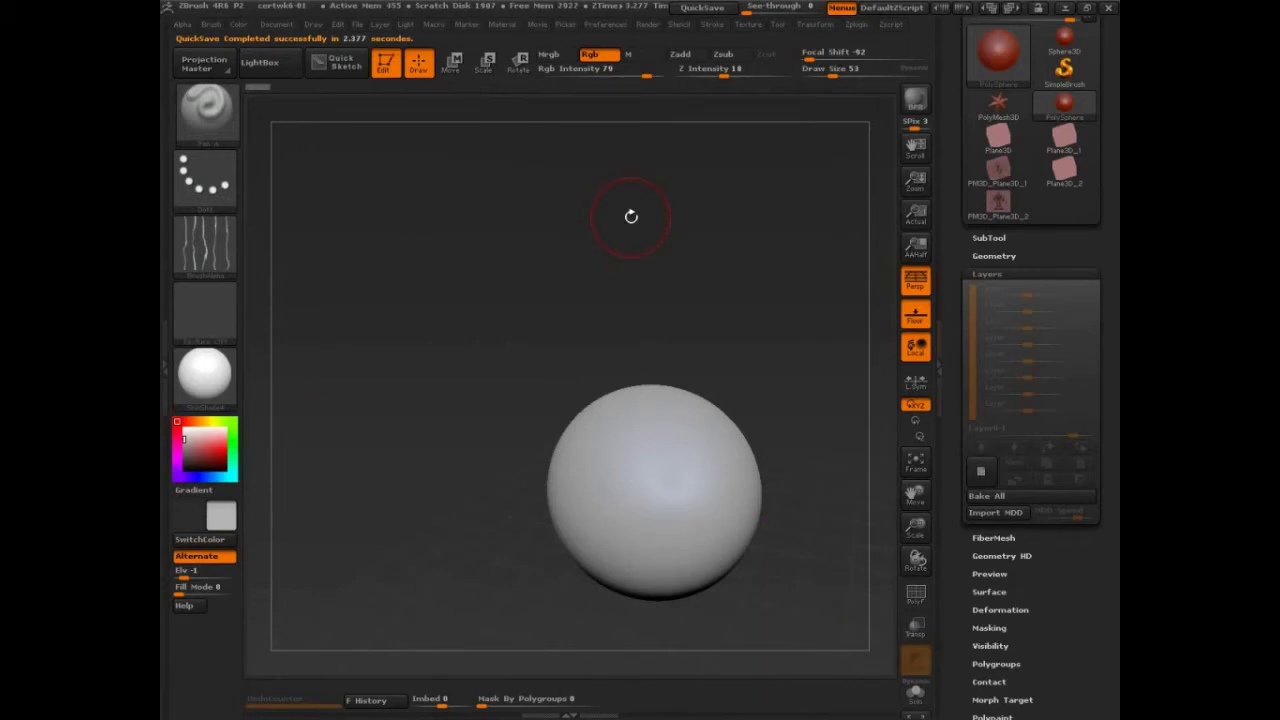
key("comma")
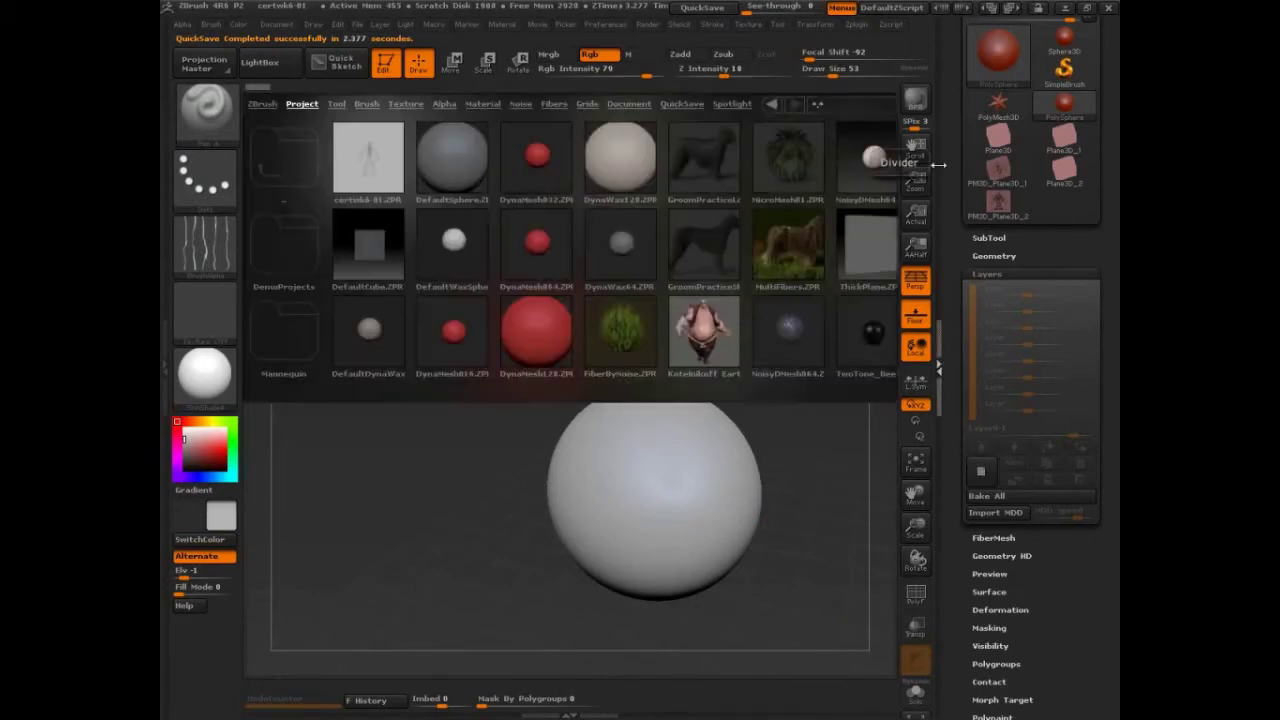
left_click(938, 164)
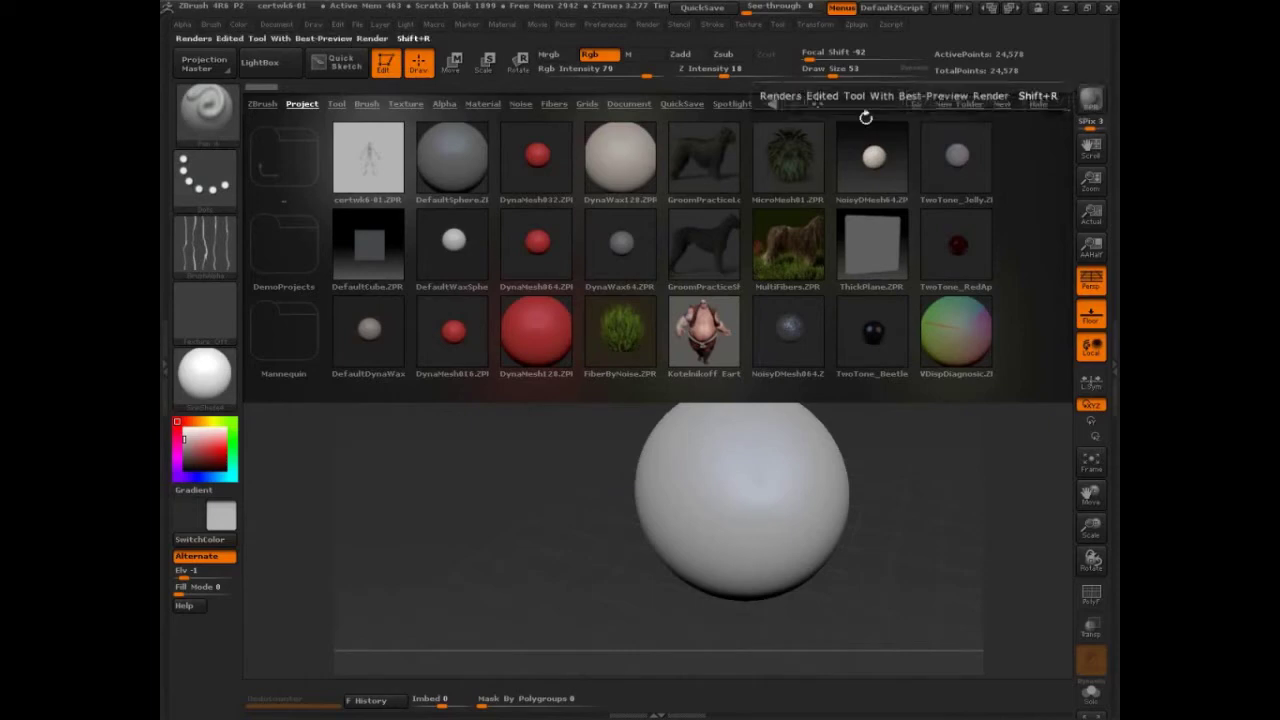
left_click(773, 105)
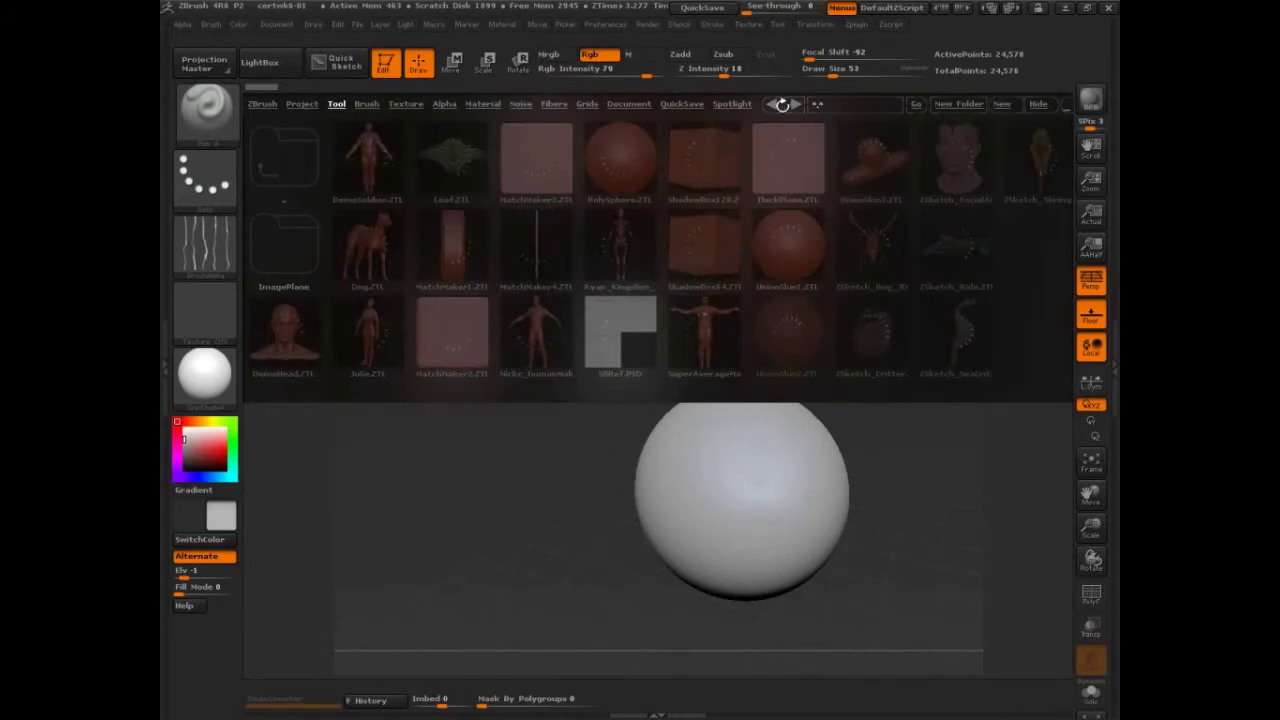
left_click(782, 105)
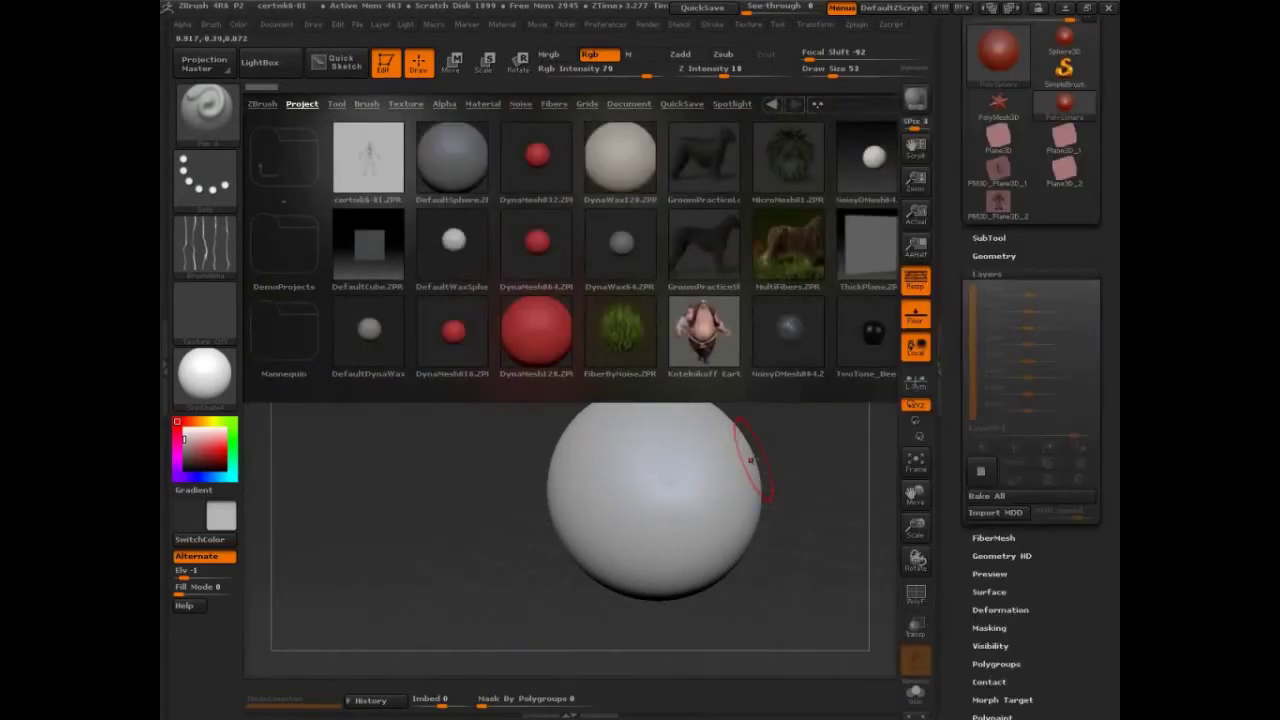
left_click(265, 72)
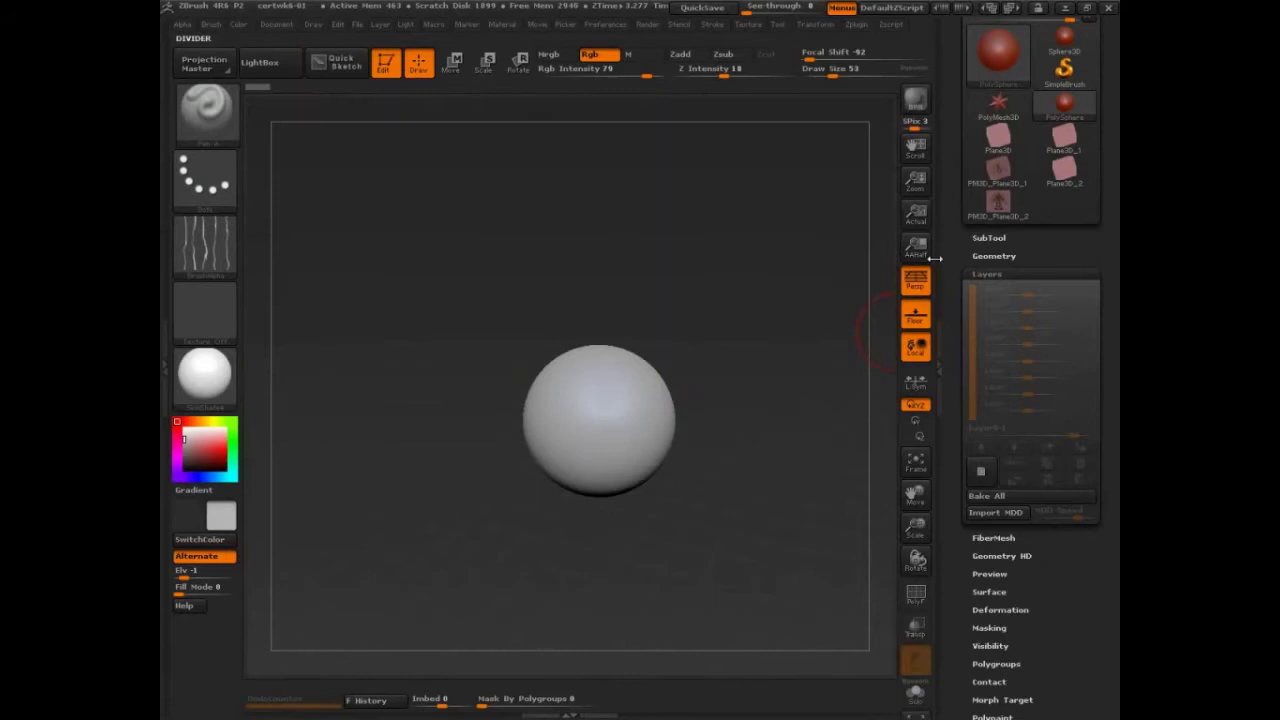
Load Cylinder3D from the tool picker in place of the PolySphere and turn it slightly.
scroll(984, 138, "up", 2)
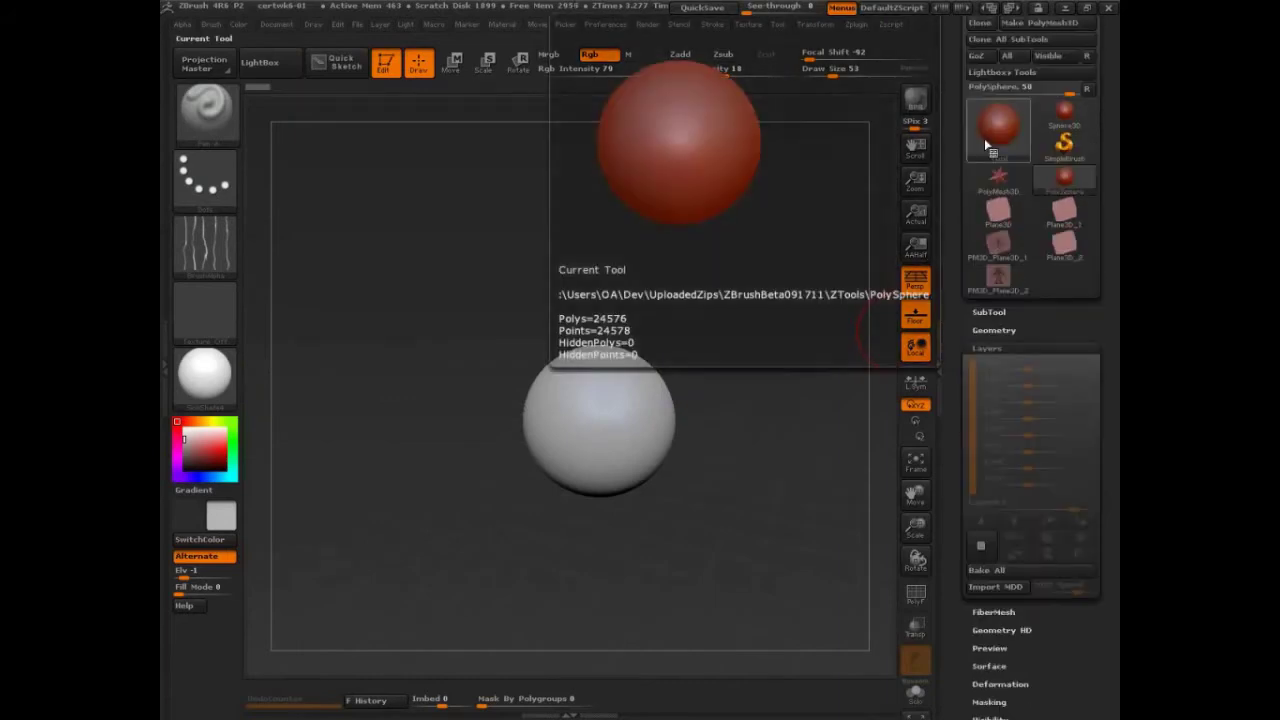
left_click(999, 140)
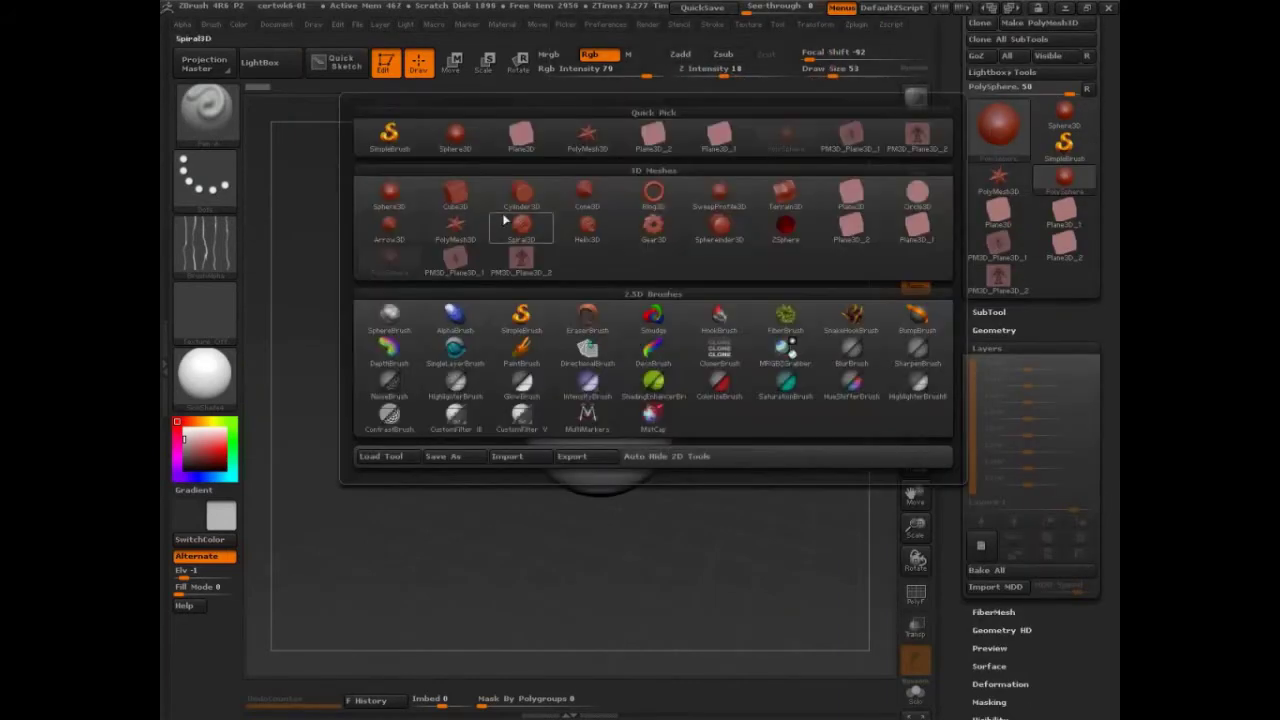
mouse_move(518, 204)
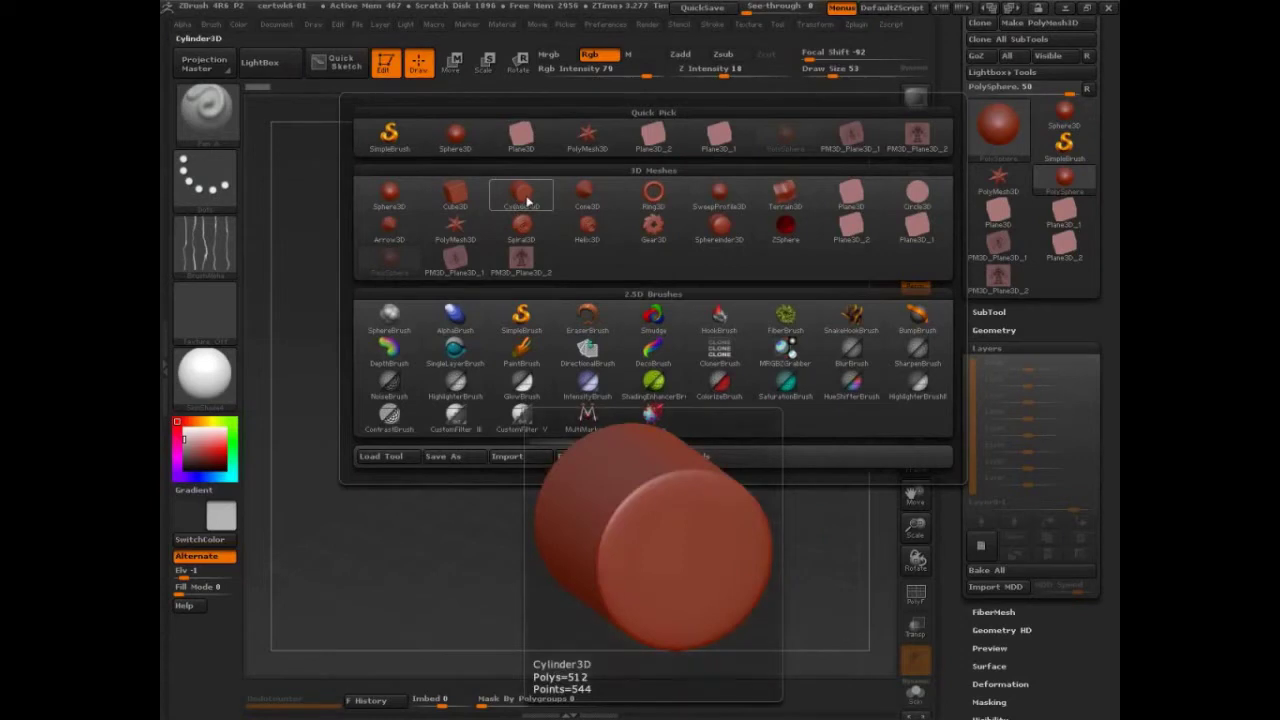
left_click(528, 203)
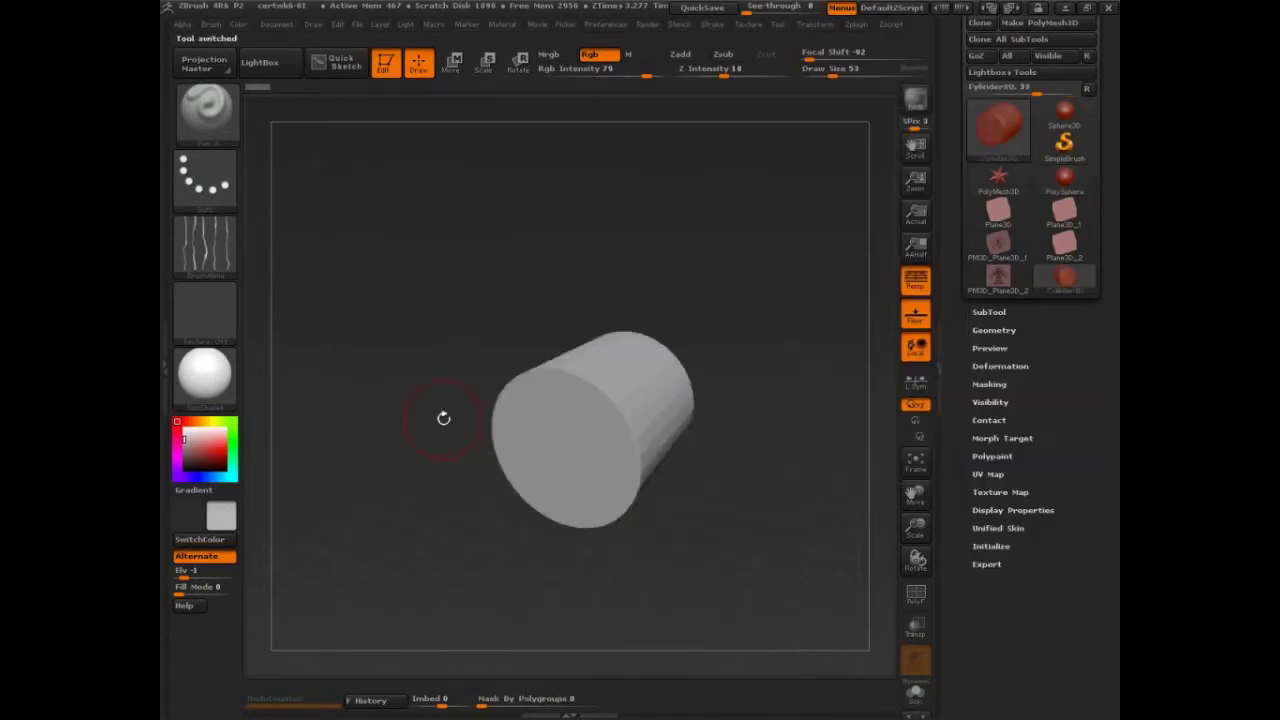
left_click_drag(775, 430, 880, 360)
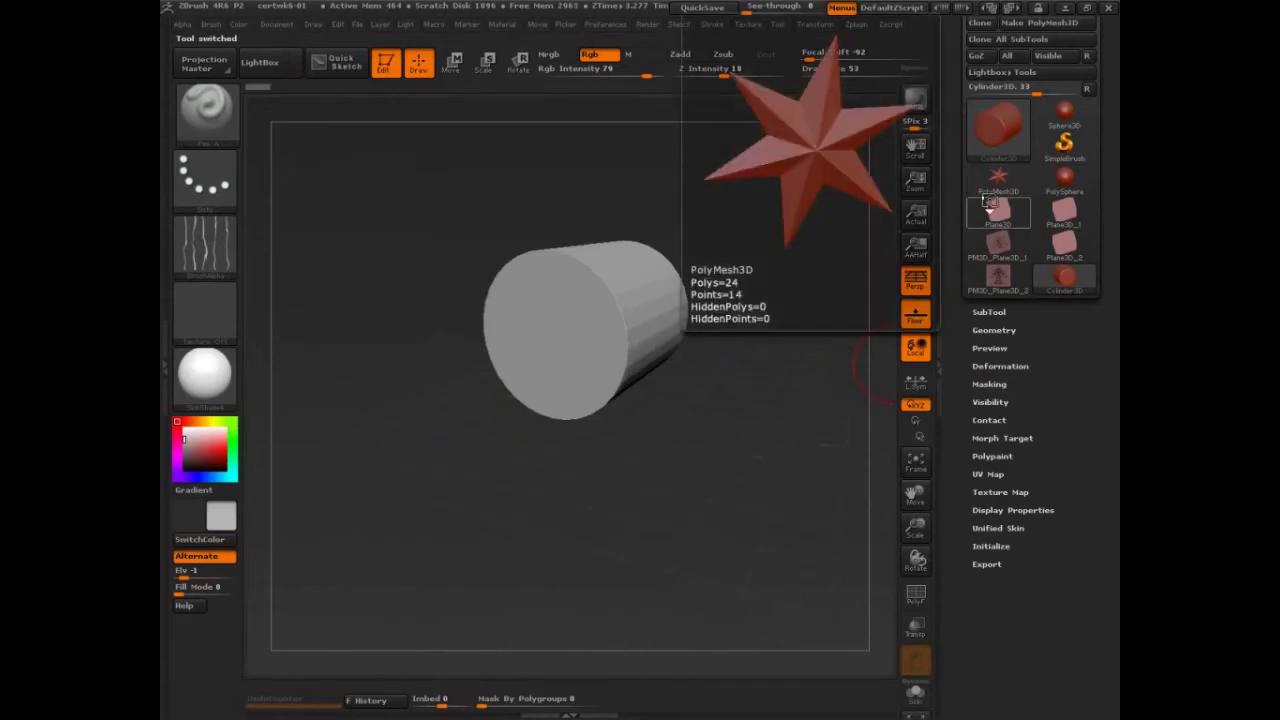
mouse_move(983, 262)
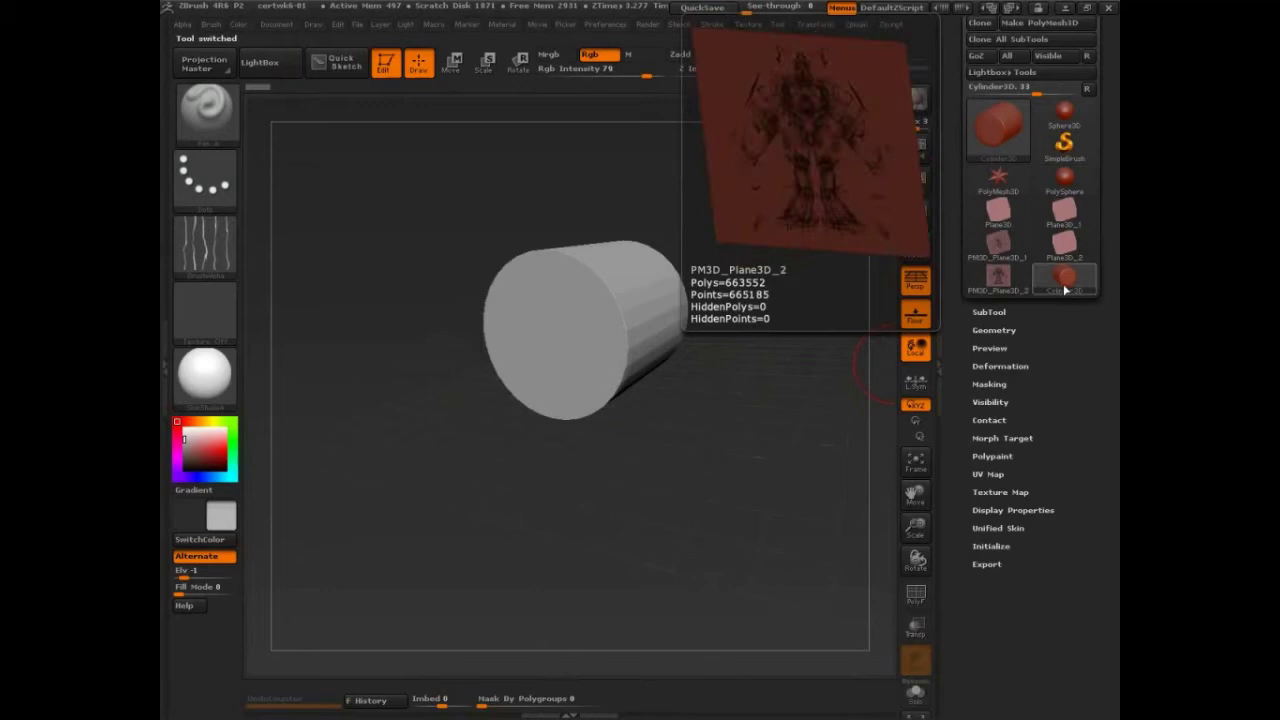
mouse_move(1059, 294)
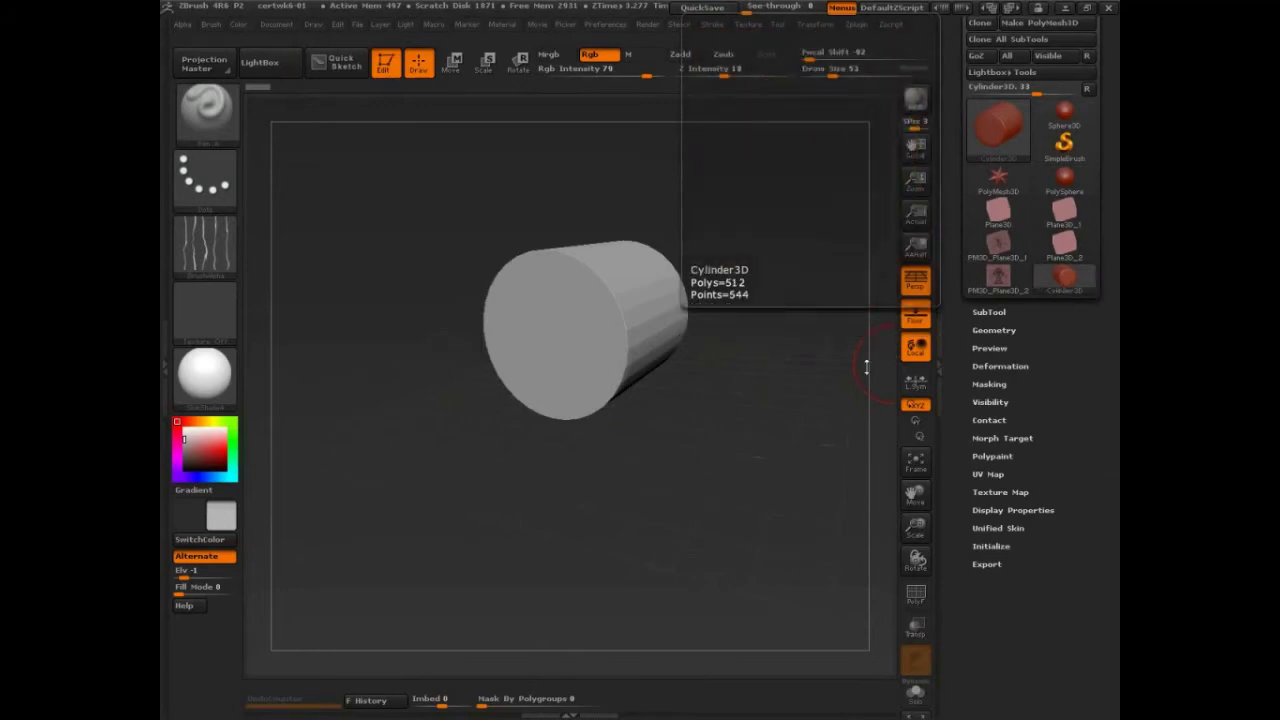
scroll(1046, 443, "down", 3)
Expand Tool > Initialize and try the cylinder size sliders, committing X Size 14.
key("ctrl+shift")
left_click_drag(945, 372, 962, 370)
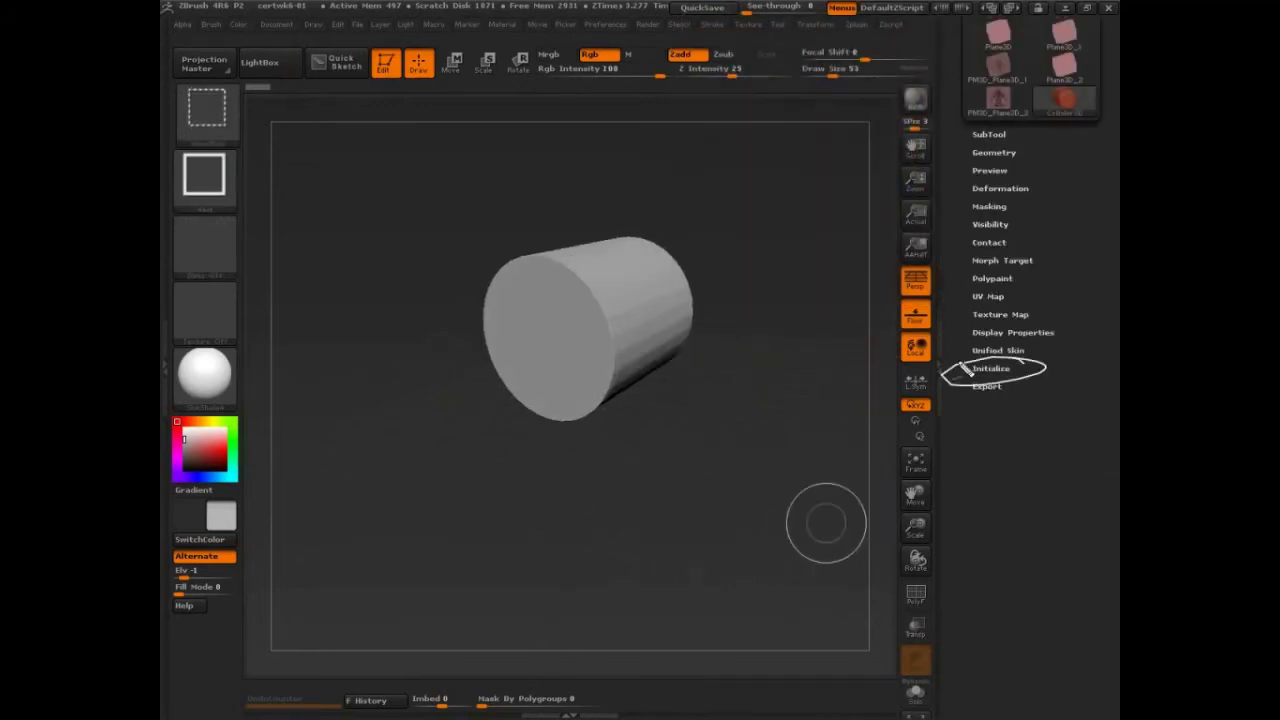
left_click(990, 369)
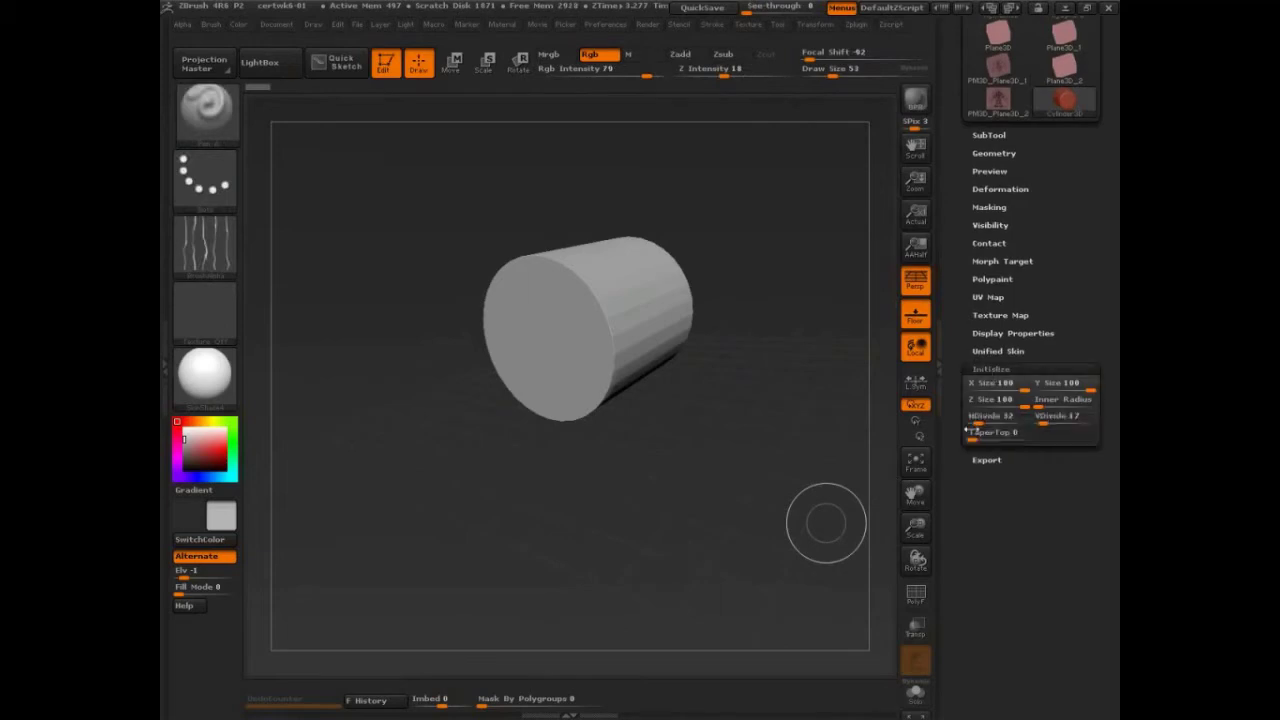
left_click_drag(780, 534, 783, 541)
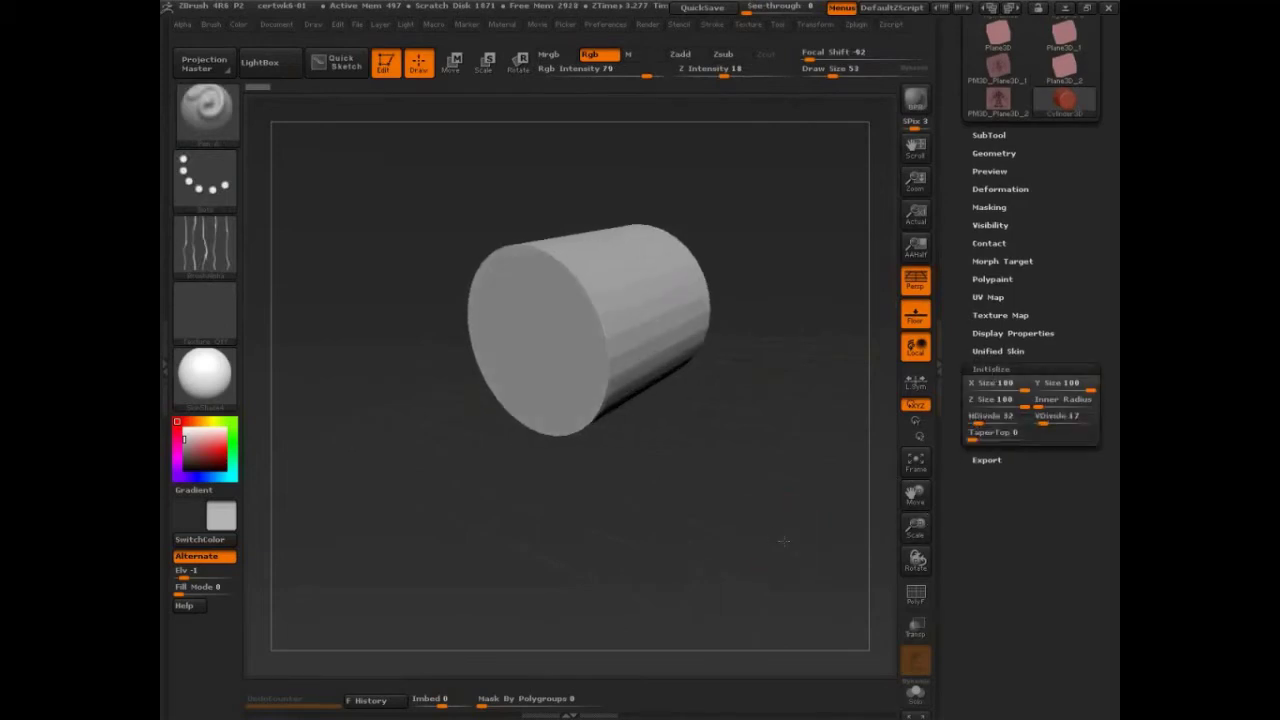
left_click_drag(783, 541, 769, 535, "alt")
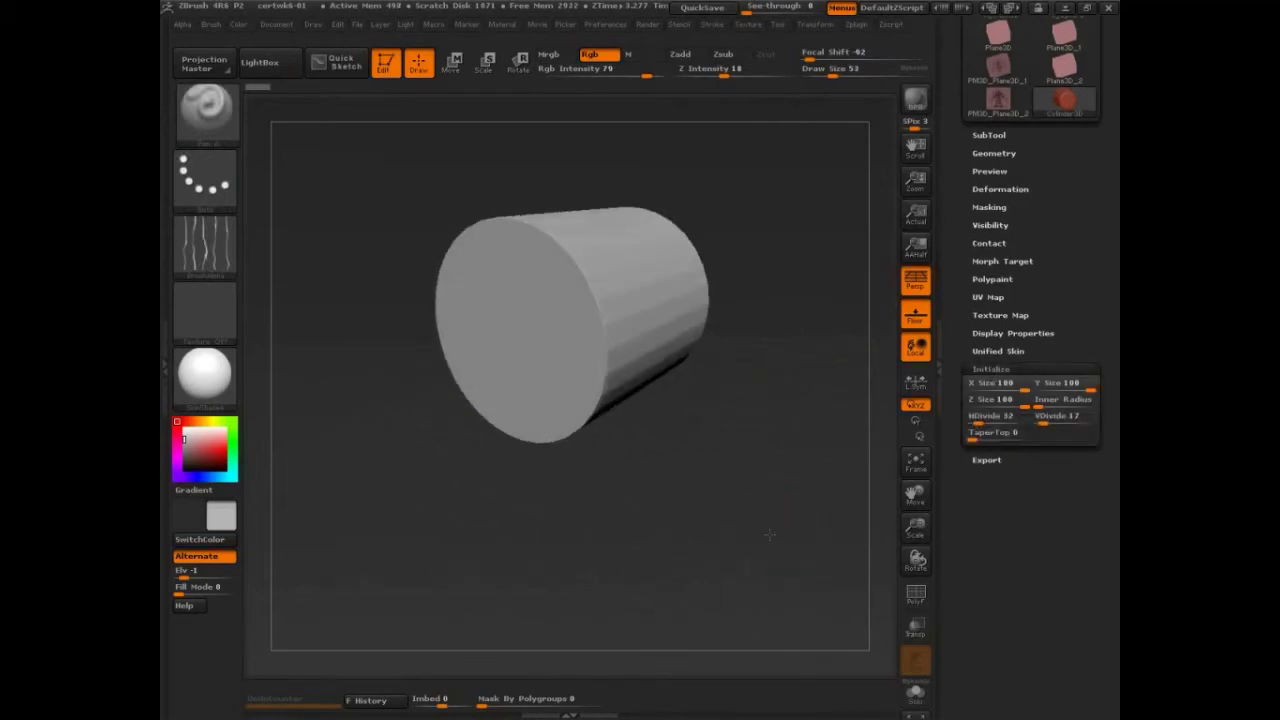
left_click_drag(866, 600, 857, 428, "alt")
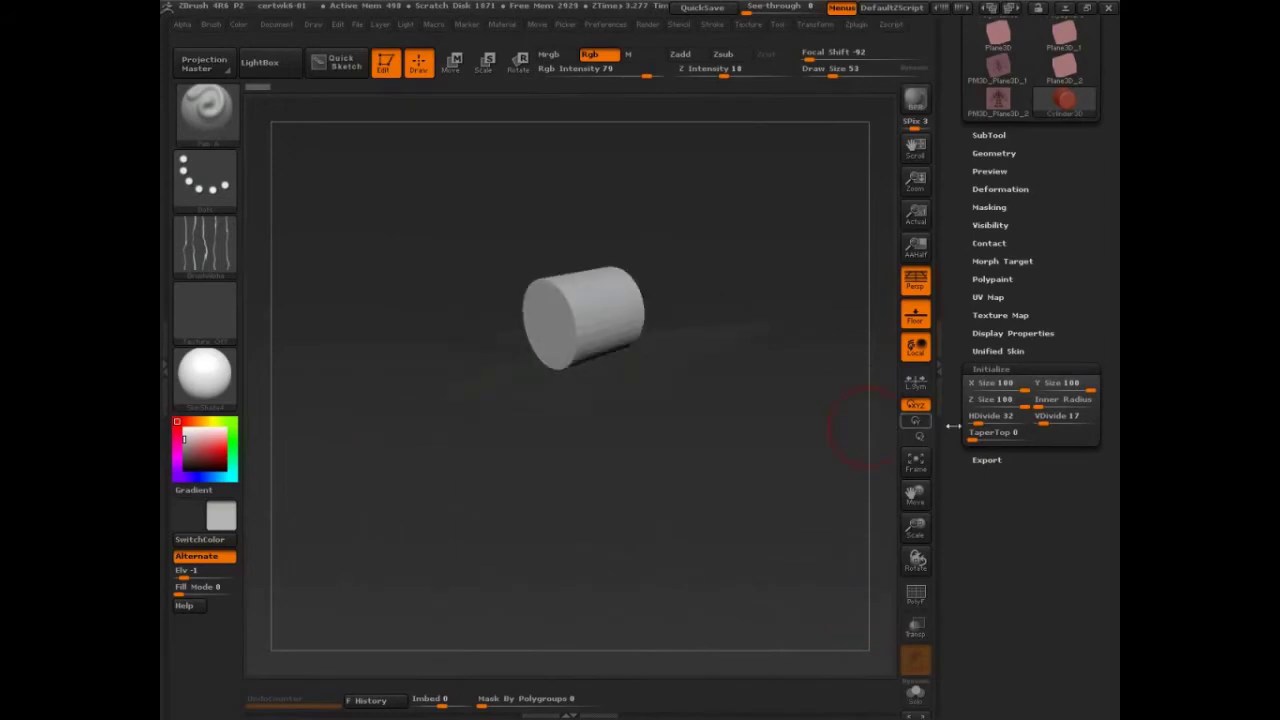
left_click_drag(1072, 388, 1038, 421)
left_click(980, 421)
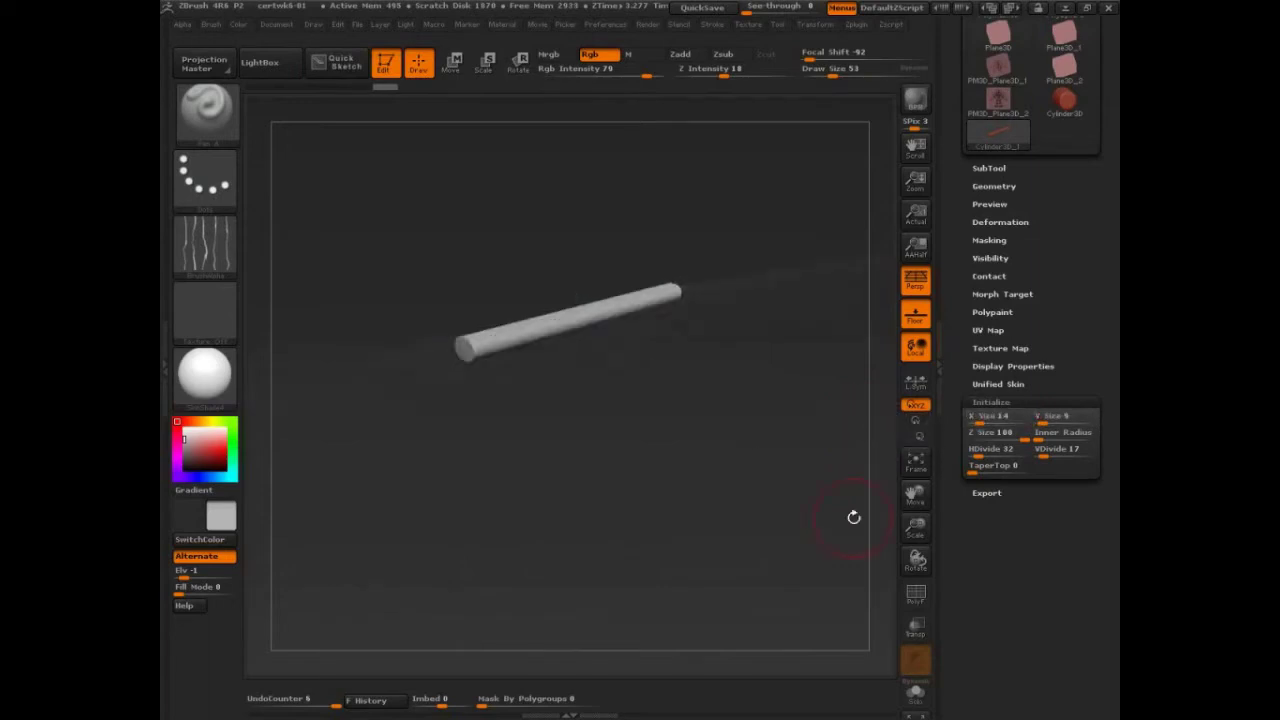
Enter X Size 5, Y Size 9 and Z Size 100 to make a thin rod.
left_click(1010, 432)
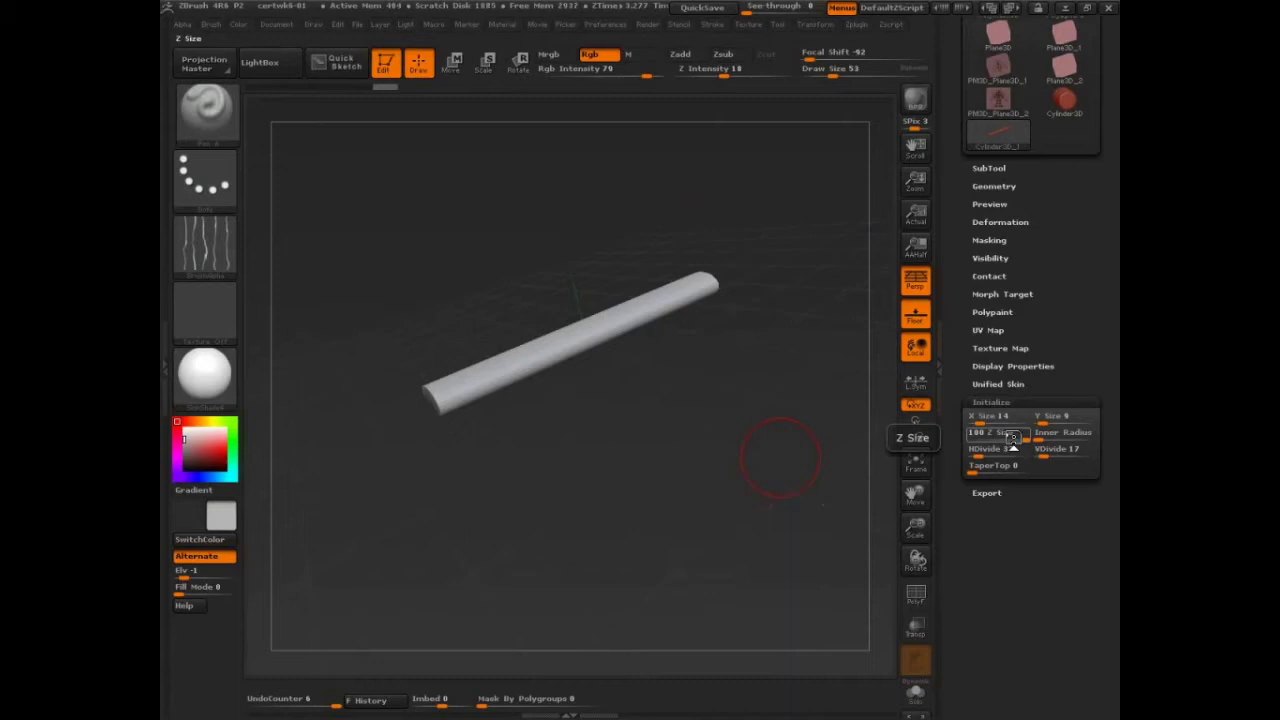
left_click(993, 420)
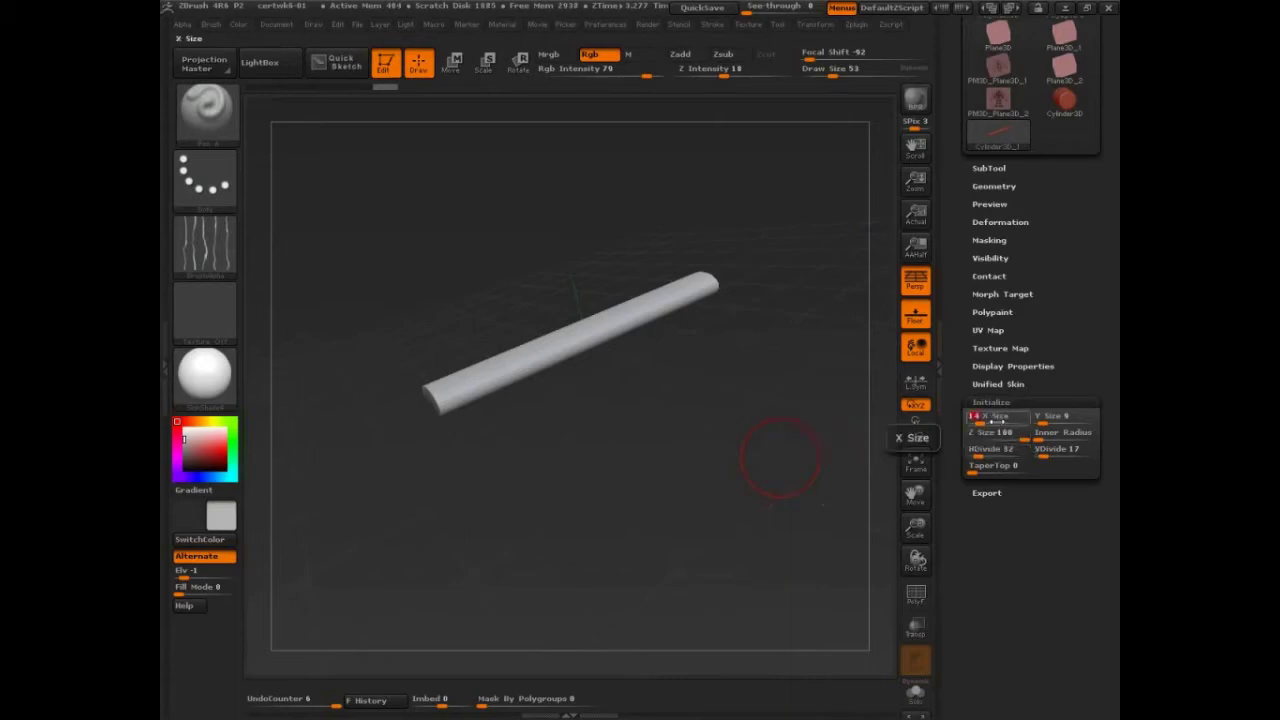
type("5")
key("Tab")
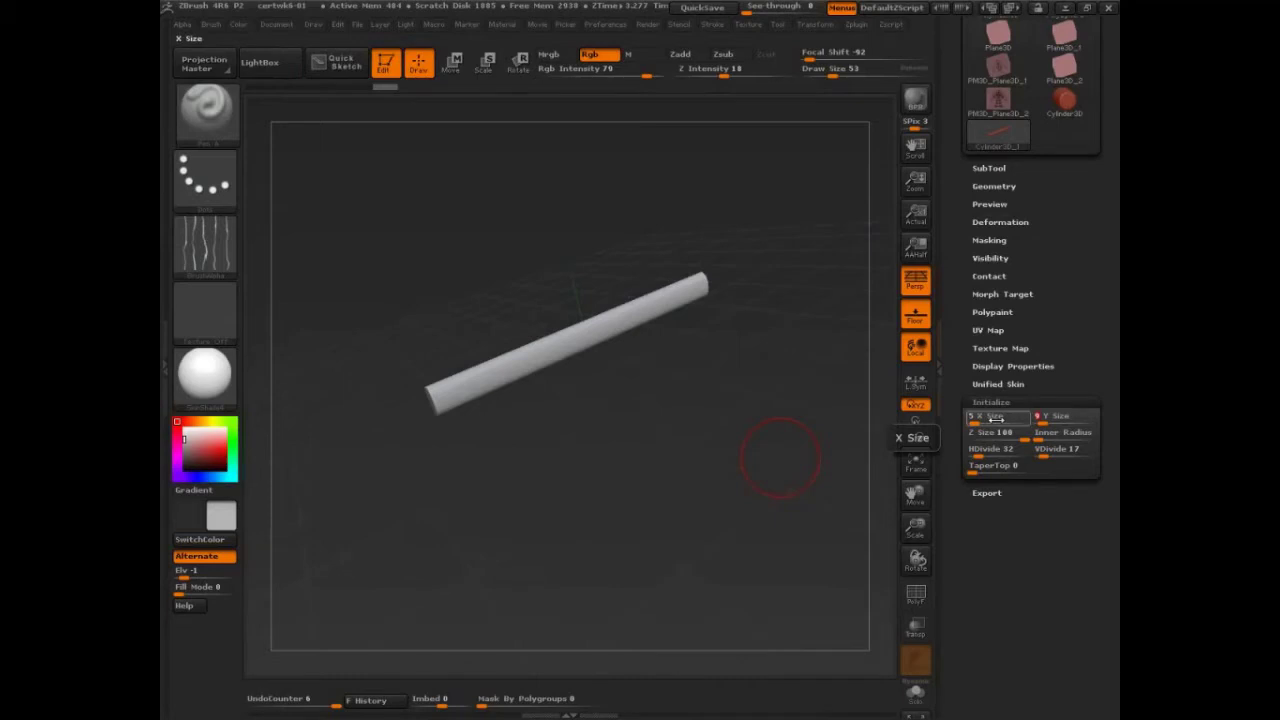
key("Tab")
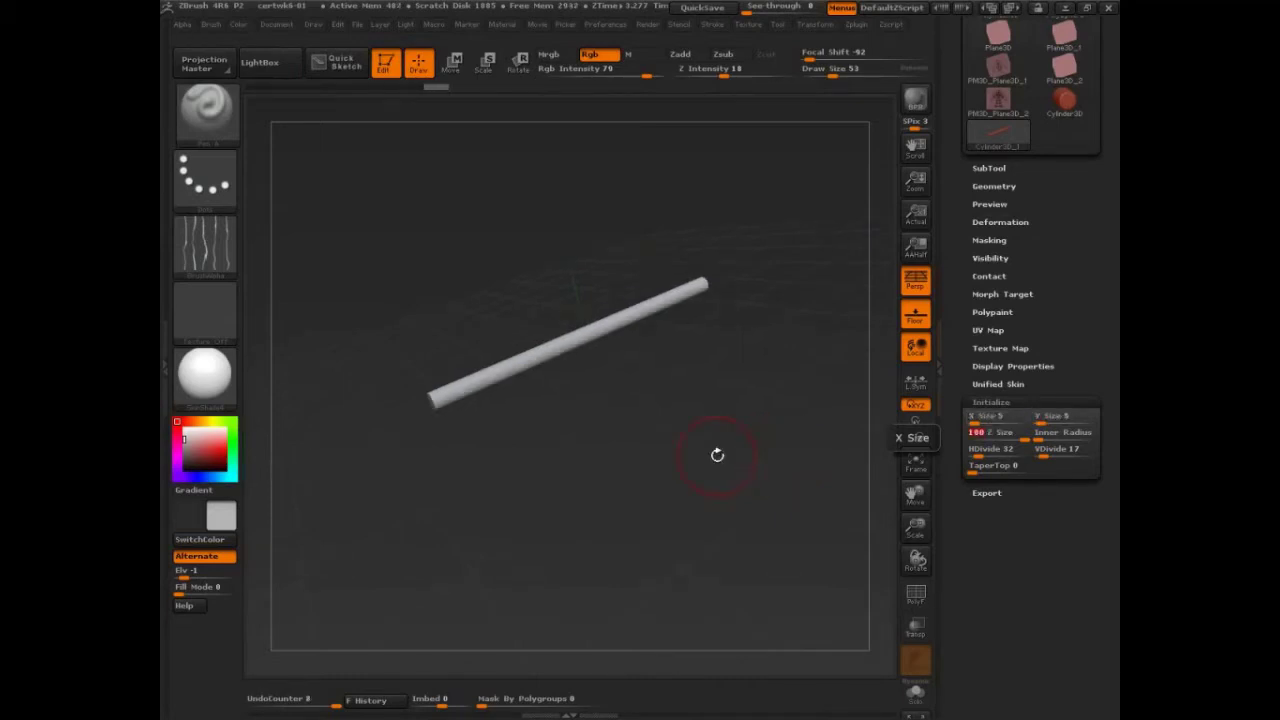
Show the hollow tube's PolyF wireframe, check Geometry, then switch to the PM3D_Plane3D_2 sketch.
left_click_drag(717, 455, 809, 526)
key("shift+f")
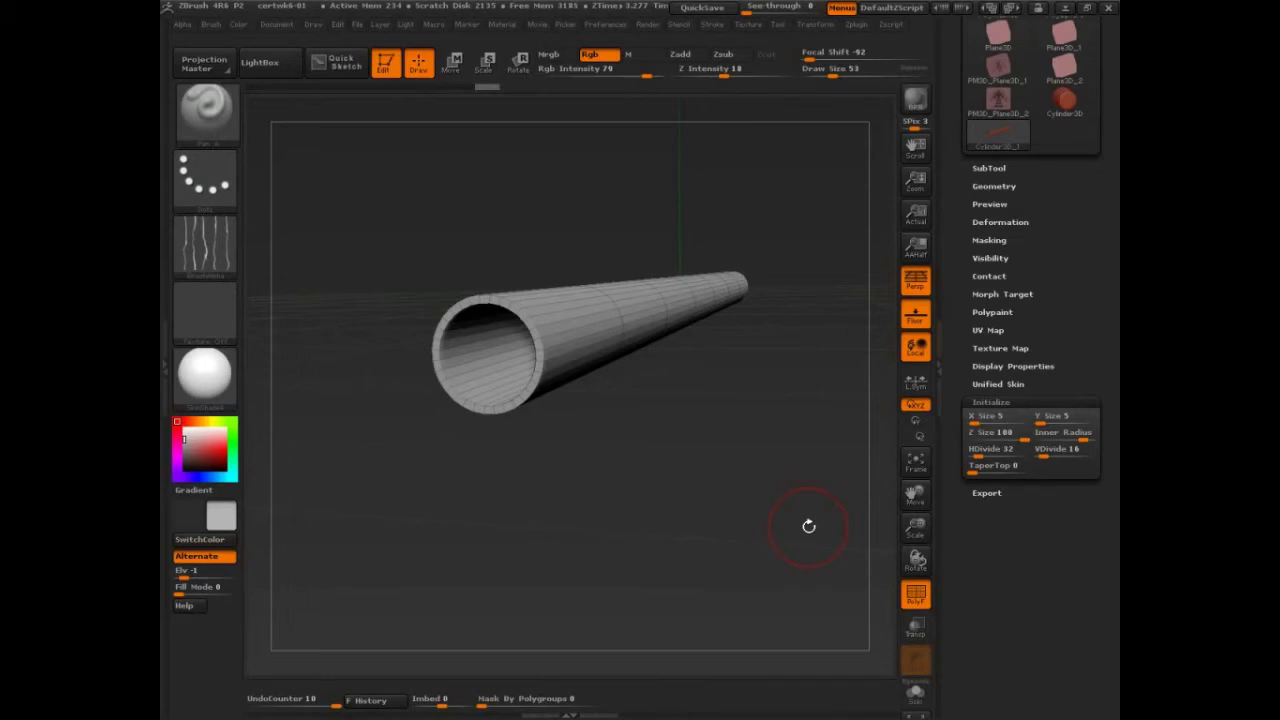
left_click(994, 186)
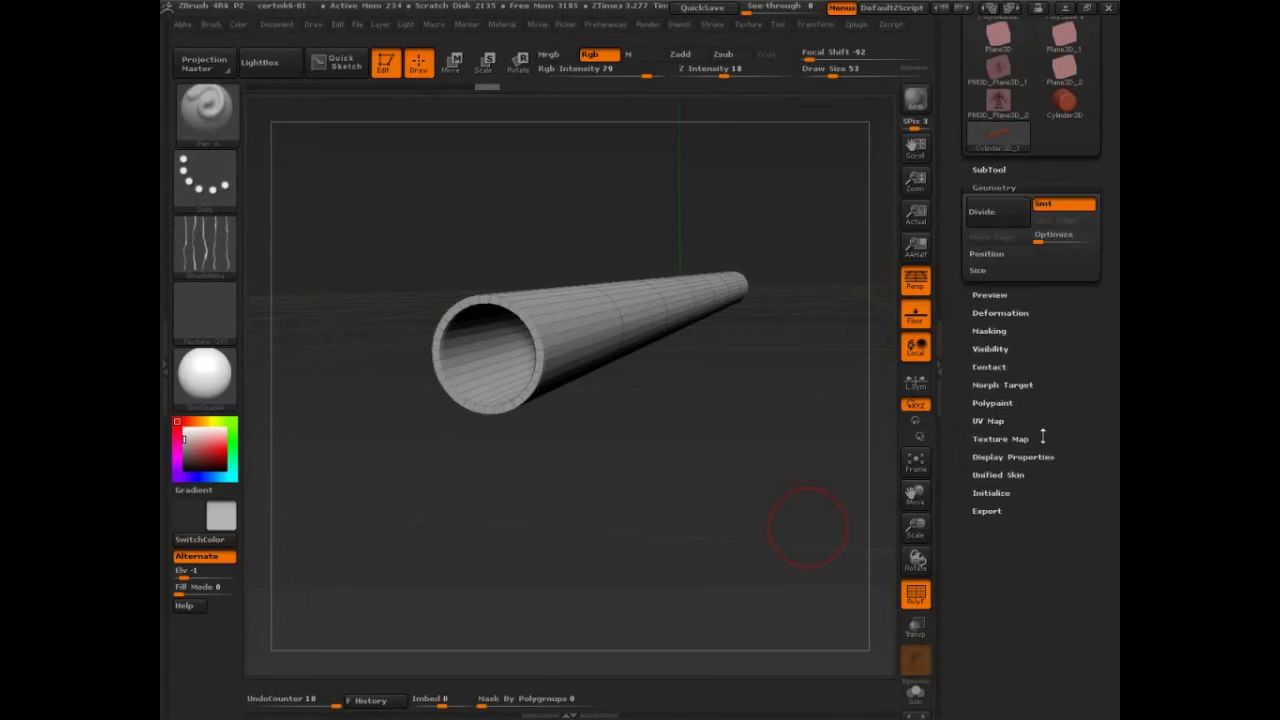
left_click(995, 187)
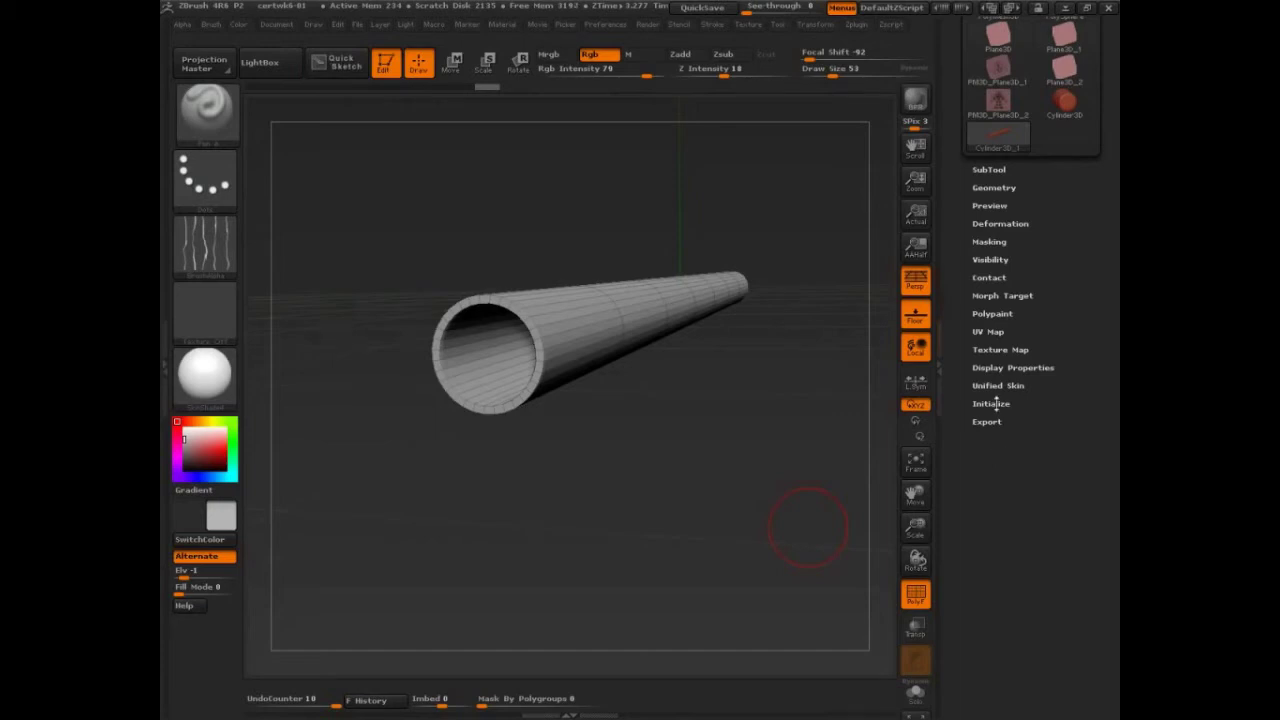
left_click(995, 404)
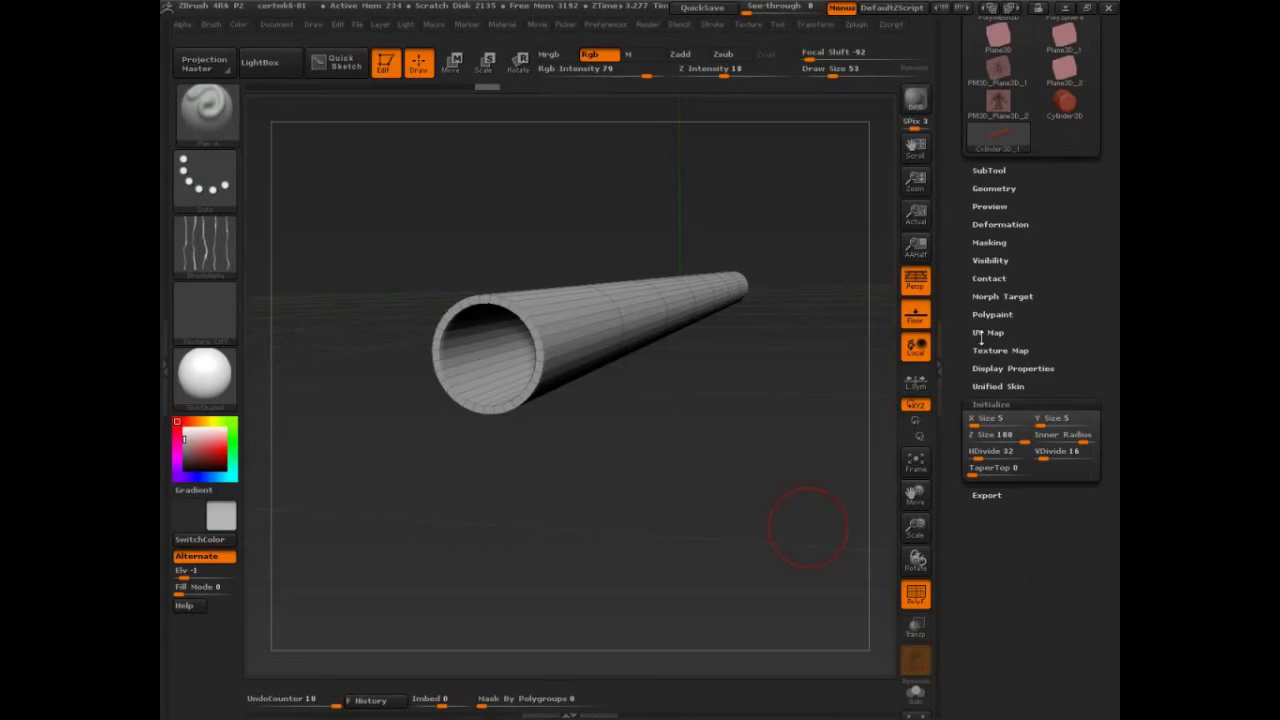
left_click(1008, 148)
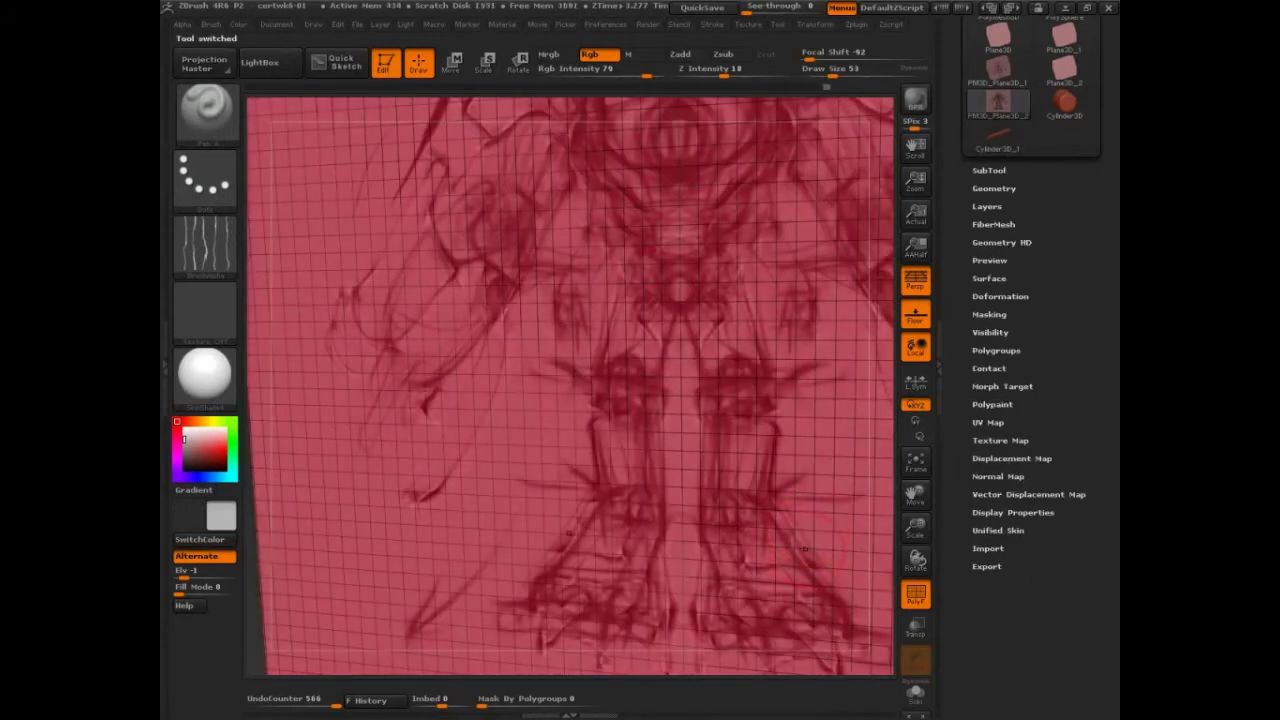
key("ctrl+shift")
mouse_move(490, 200)
left_mouse_down("ctrl+shift")
mouse_move(465, 243)
mouse_move(510, 312)
left_mouse_up("ctrl+shift")
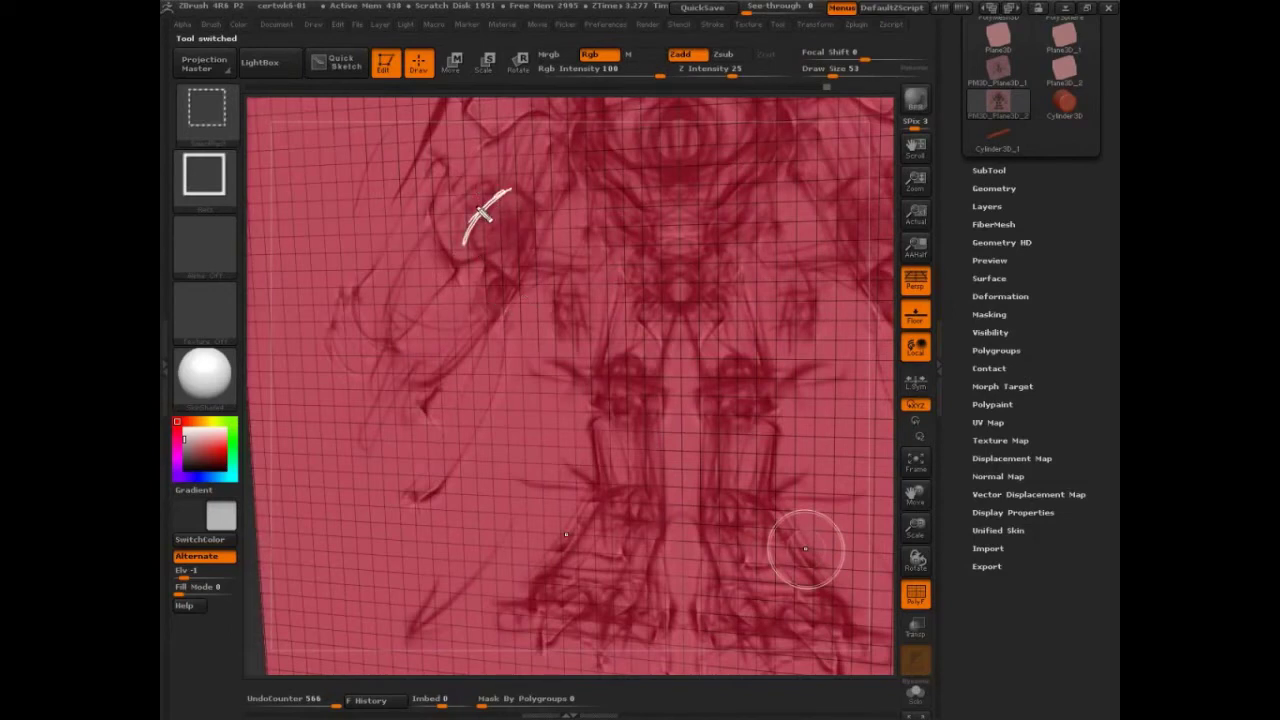
mouse_move(480, 208)
left_mouse_down()
mouse_move(403, 164)
mouse_move(420, 122)
left_mouse_up()
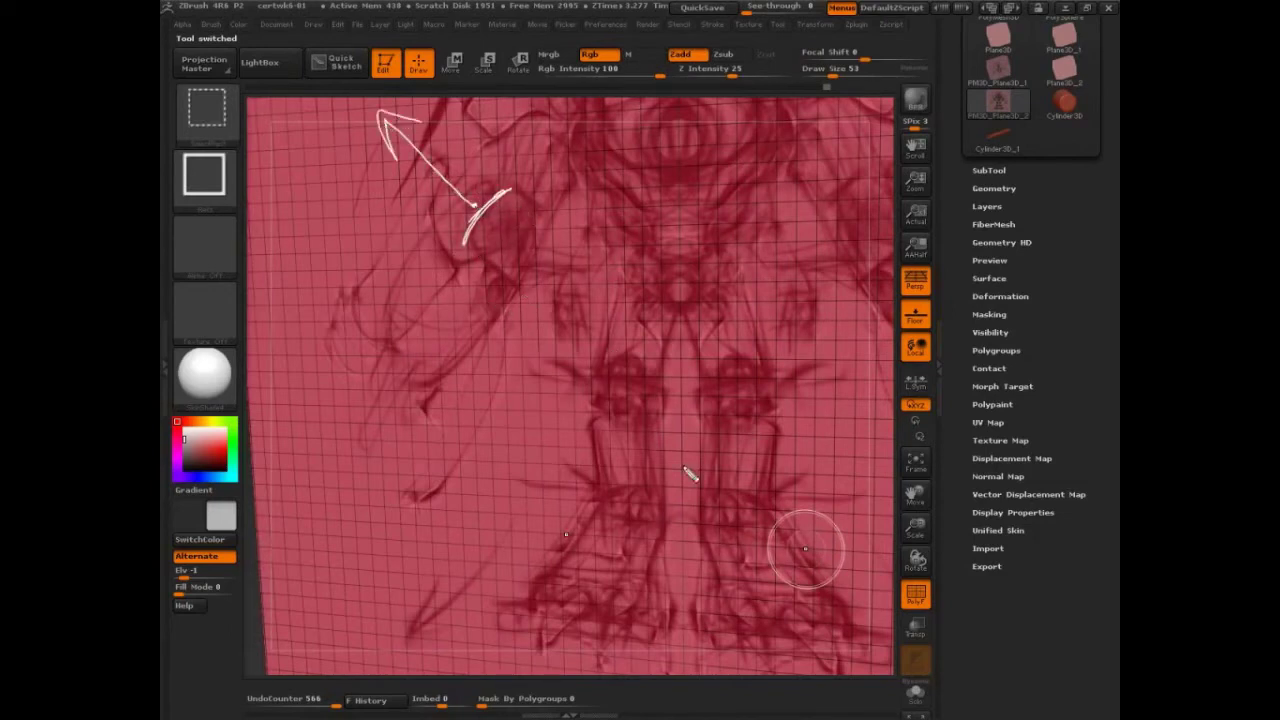
key("Escape")
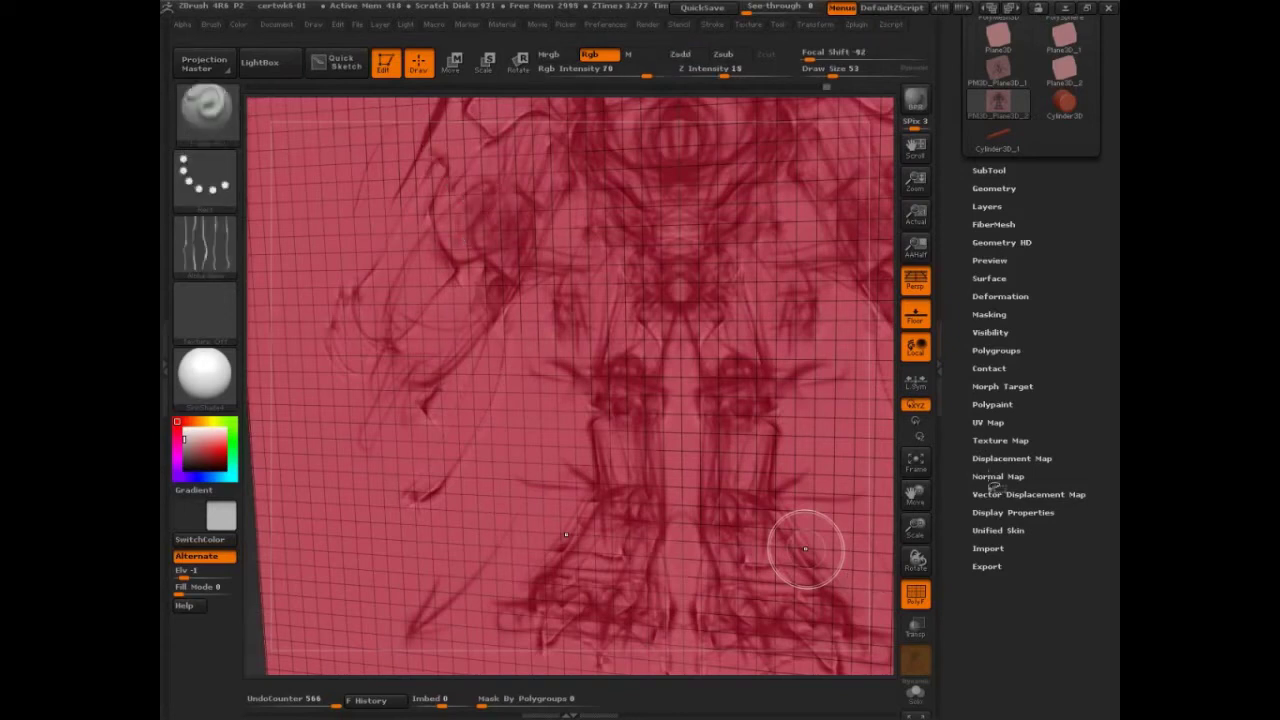
left_click(1000, 350)
left_click(1000, 350)
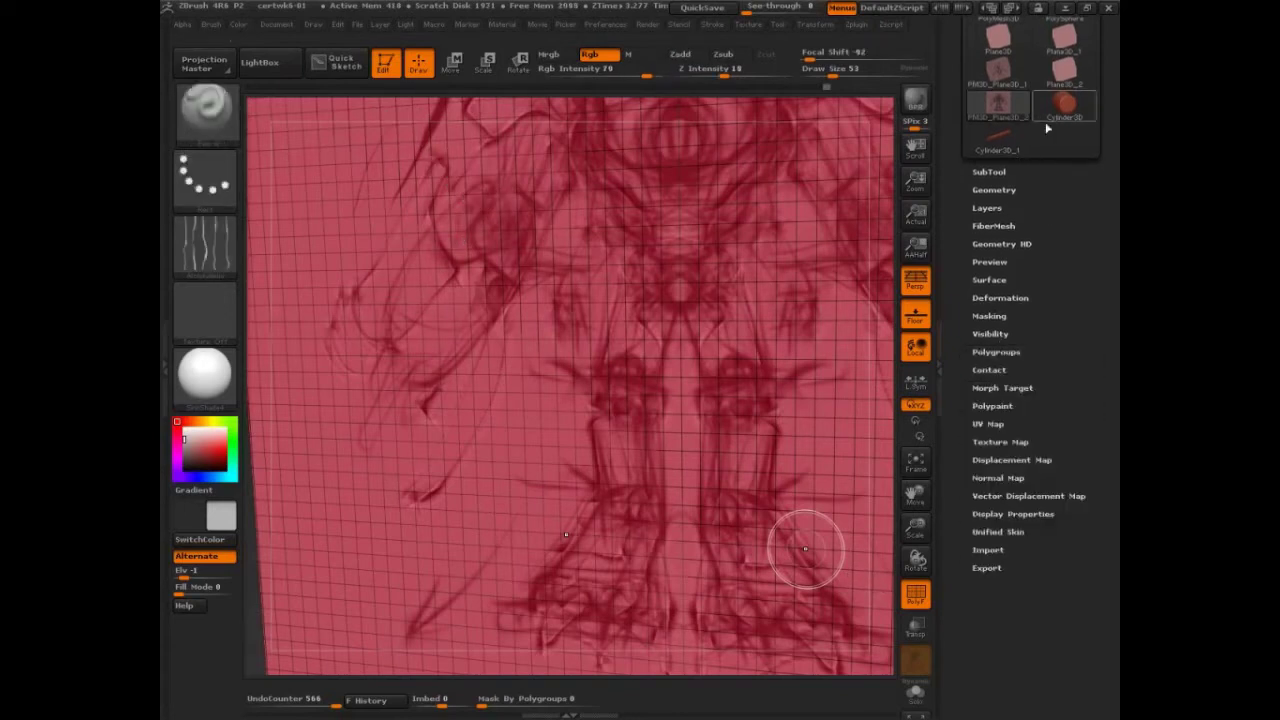
left_click(1048, 126)
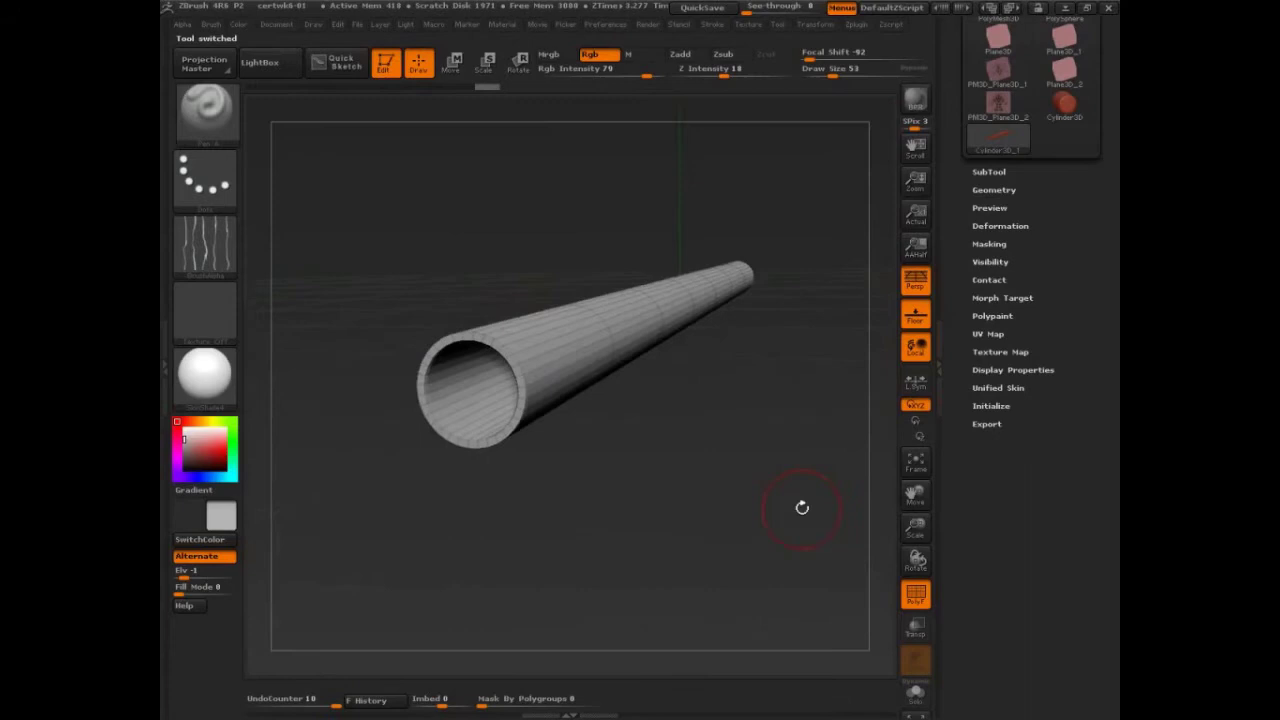
Raise the tube's Inner Radius to 75 and convert it to the PM3D_Cylinder3D_1 polymesh.
left_click_drag(802, 508, 872, 455)
left_click(1005, 388)
left_click(1005, 388)
left_click(1004, 406)
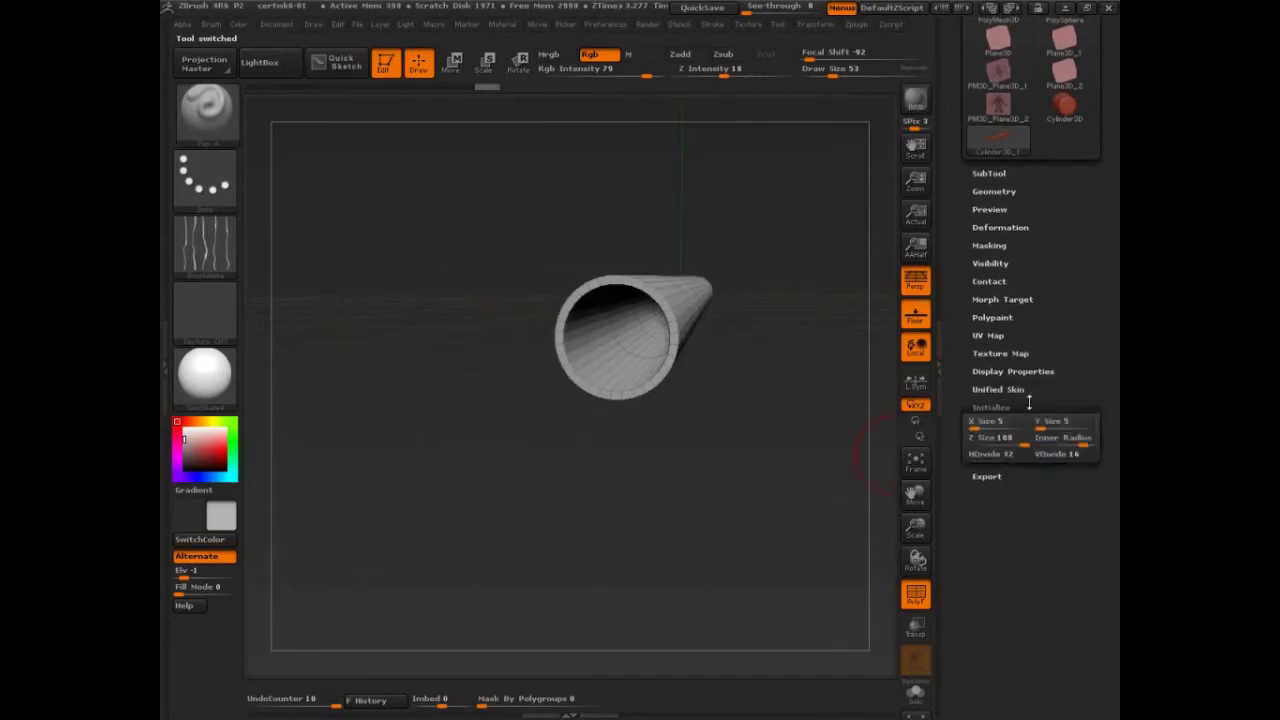
left_click_drag(1072, 440, 1068, 445)
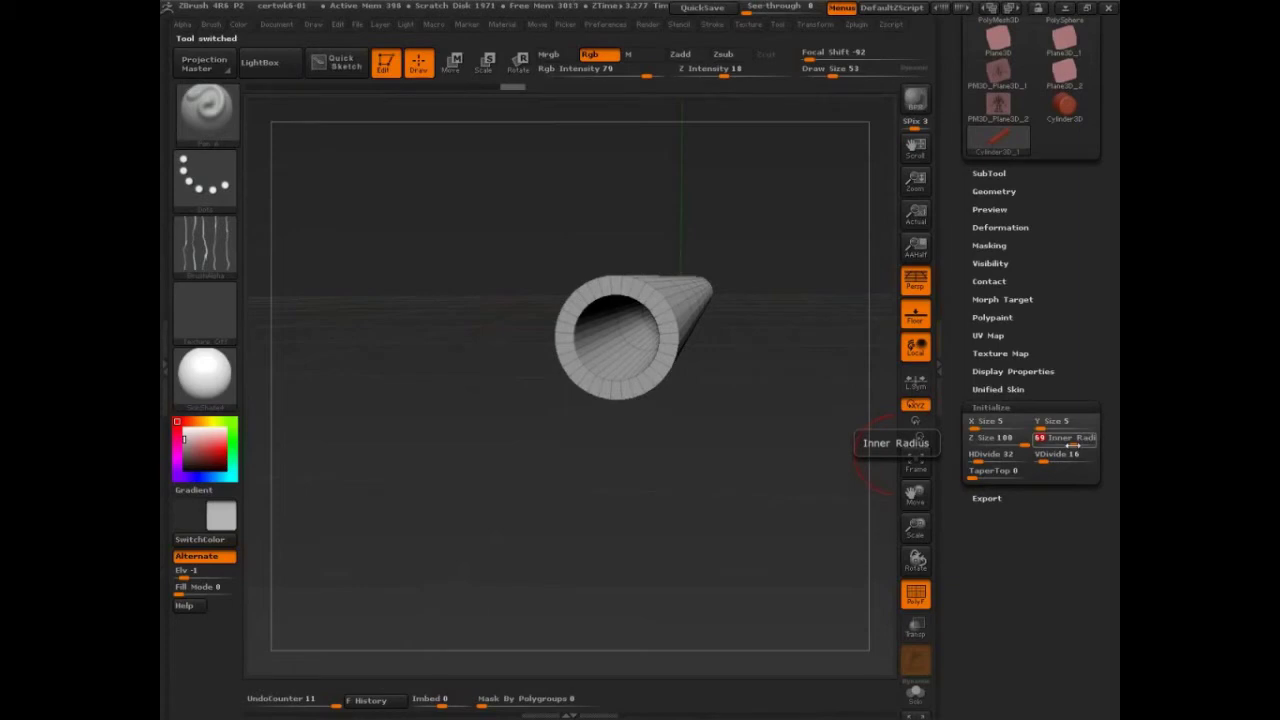
left_click_drag(1066, 443, 1072, 443)
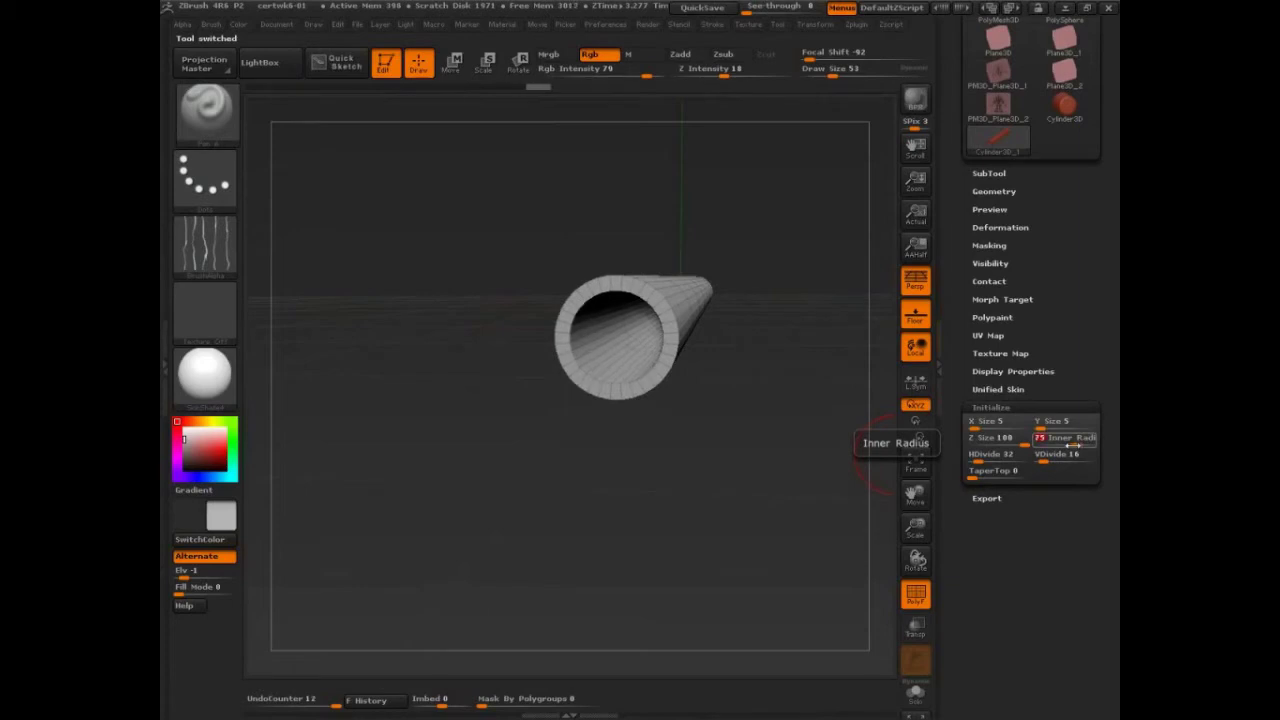
left_click_drag(769, 473, 775, 470)
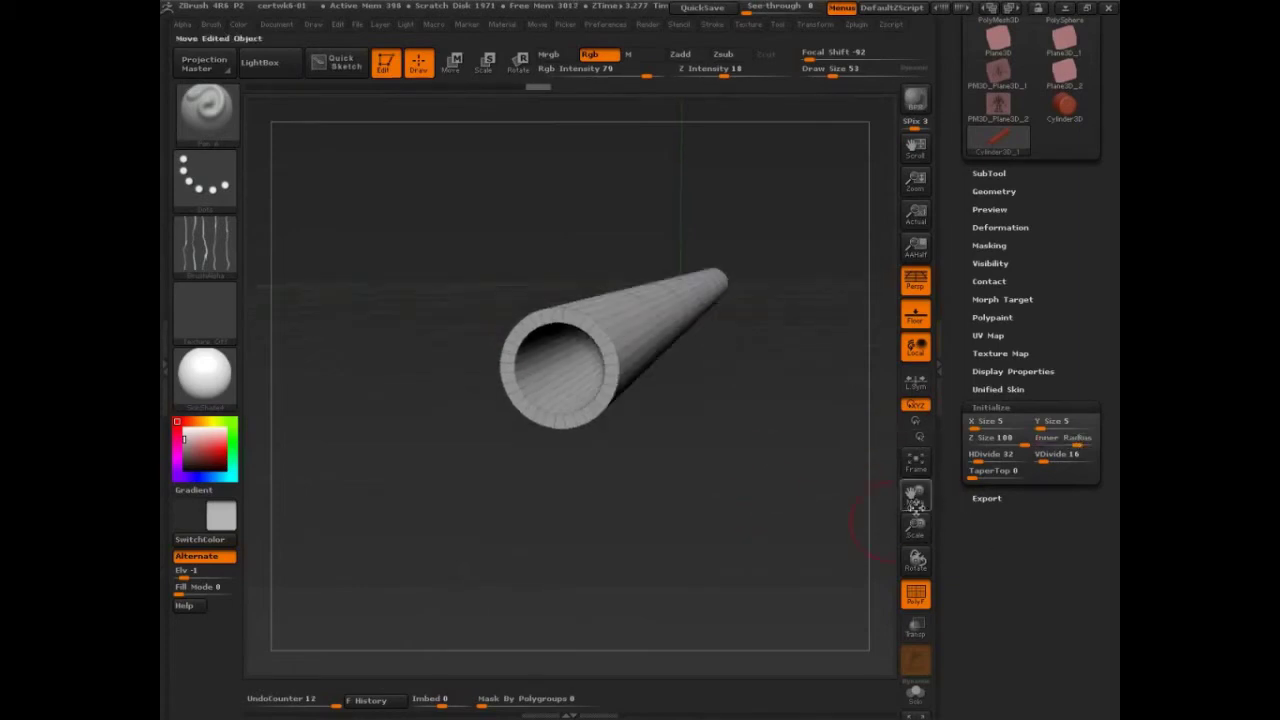
left_click_drag(1073, 216, 1072, 423)
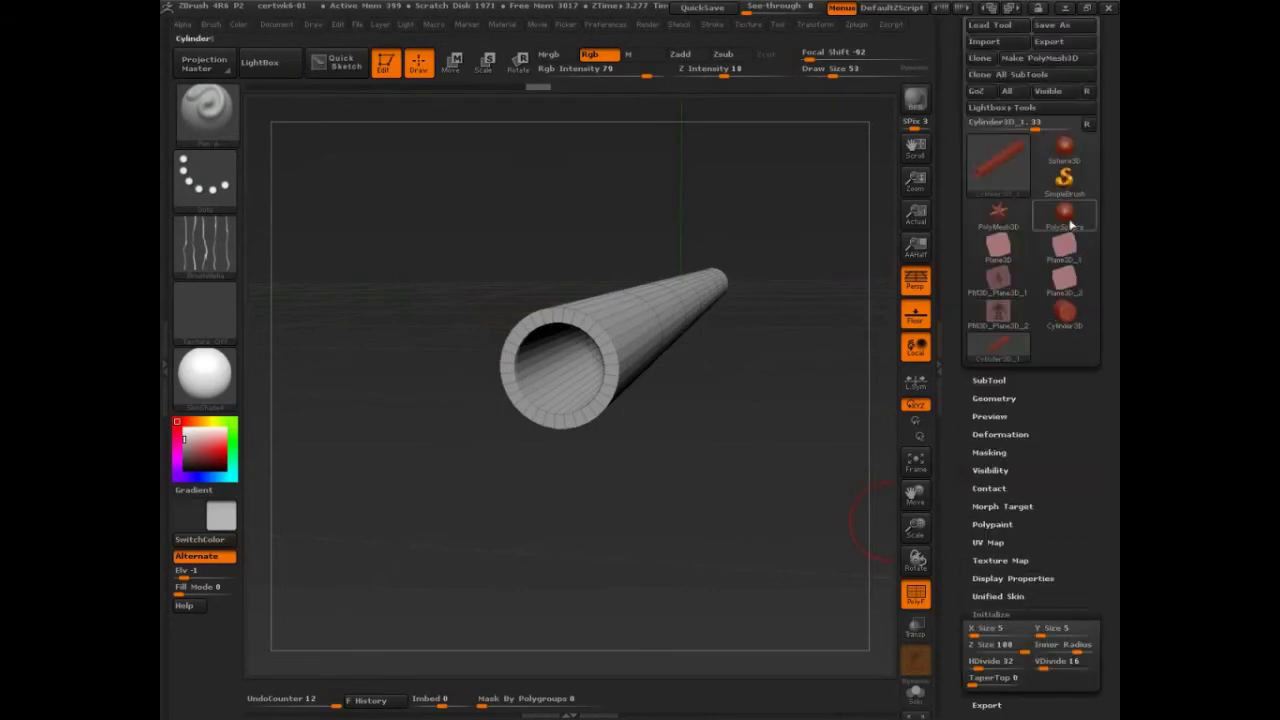
left_click(1047, 58)
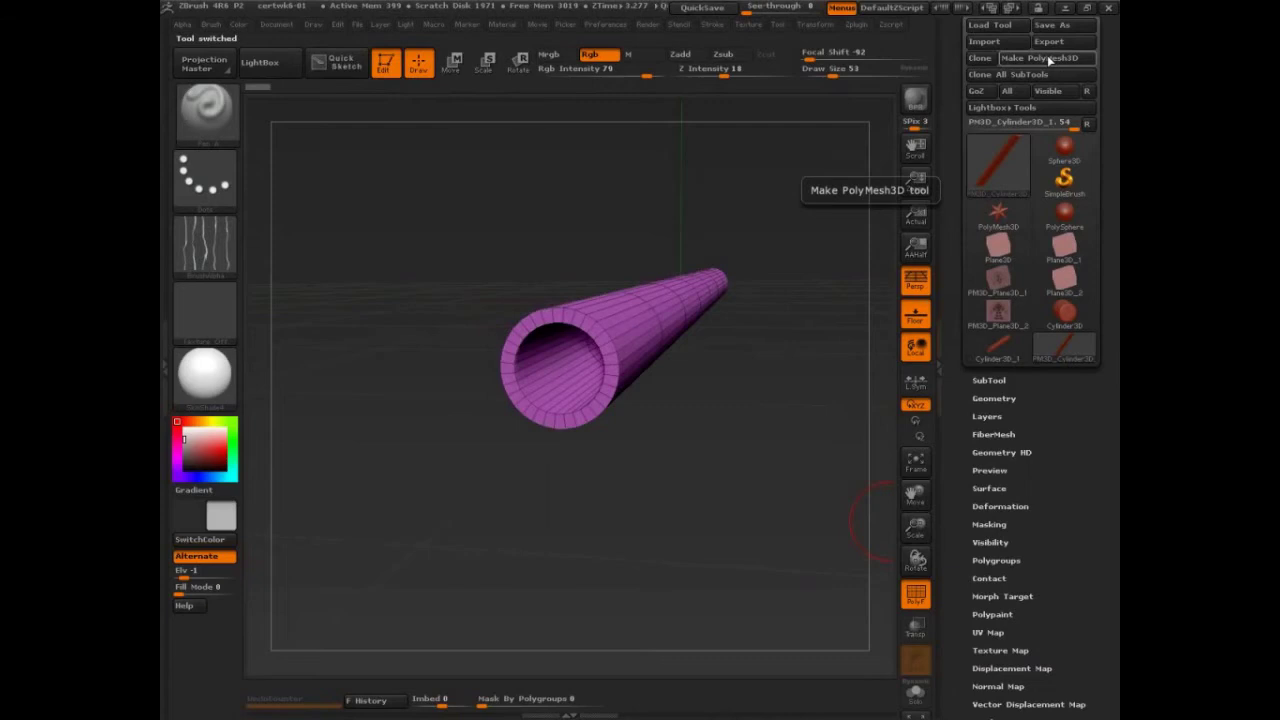
Show the SubTool list, snap the view end-on to the tube ring, and open Draw.
left_click(990, 381)
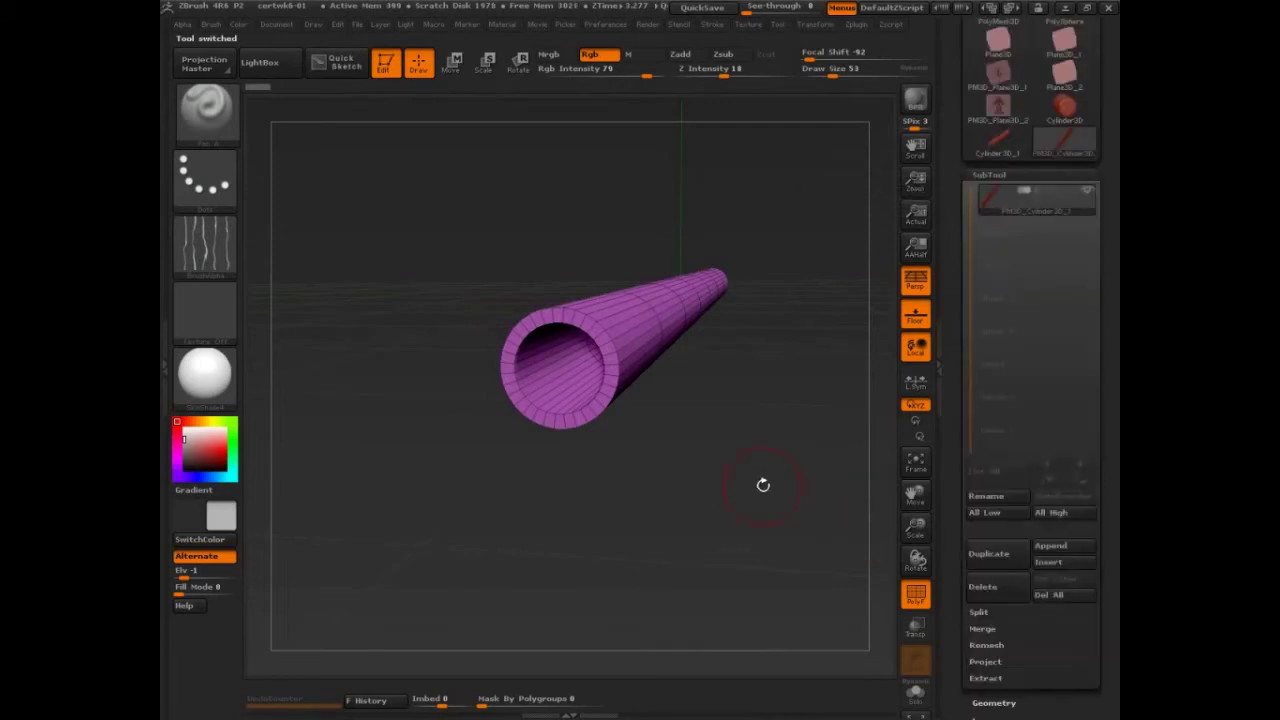
mouse_move(759, 485)
left_mouse_down()
mouse_move(794, 455)
mouse_move(700, 448)
mouse_move(703, 471)
mouse_move(746, 503)
left_mouse_up()
key("p")
key("ctrl+shift")
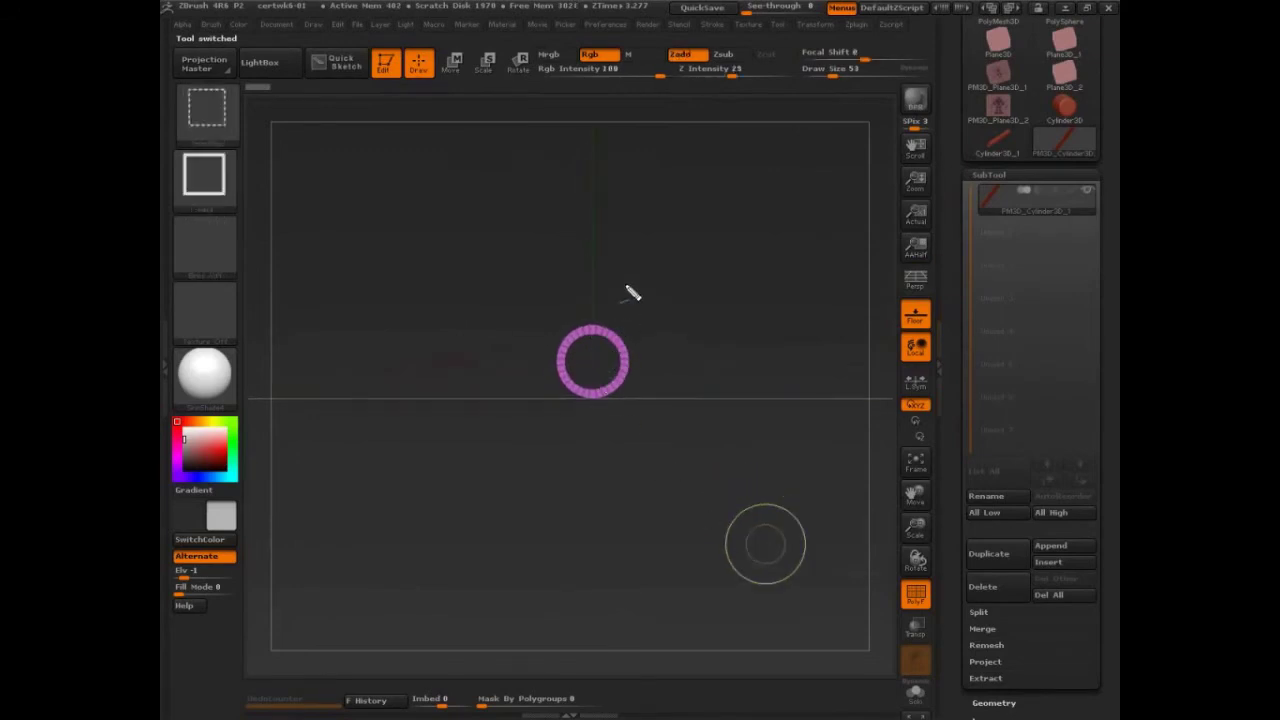
mouse_move(625, 280)
left_mouse_down("ctrl+shift")
mouse_move(771, 406)
mouse_move(505, 347)
mouse_move(471, 373)
mouse_move(455, 435)
mouse_move(592, 580)
mouse_move(723, 525)
mouse_move(800, 380)
mouse_move(735, 270)
mouse_move(625, 235)
left_mouse_up("ctrl+shift")
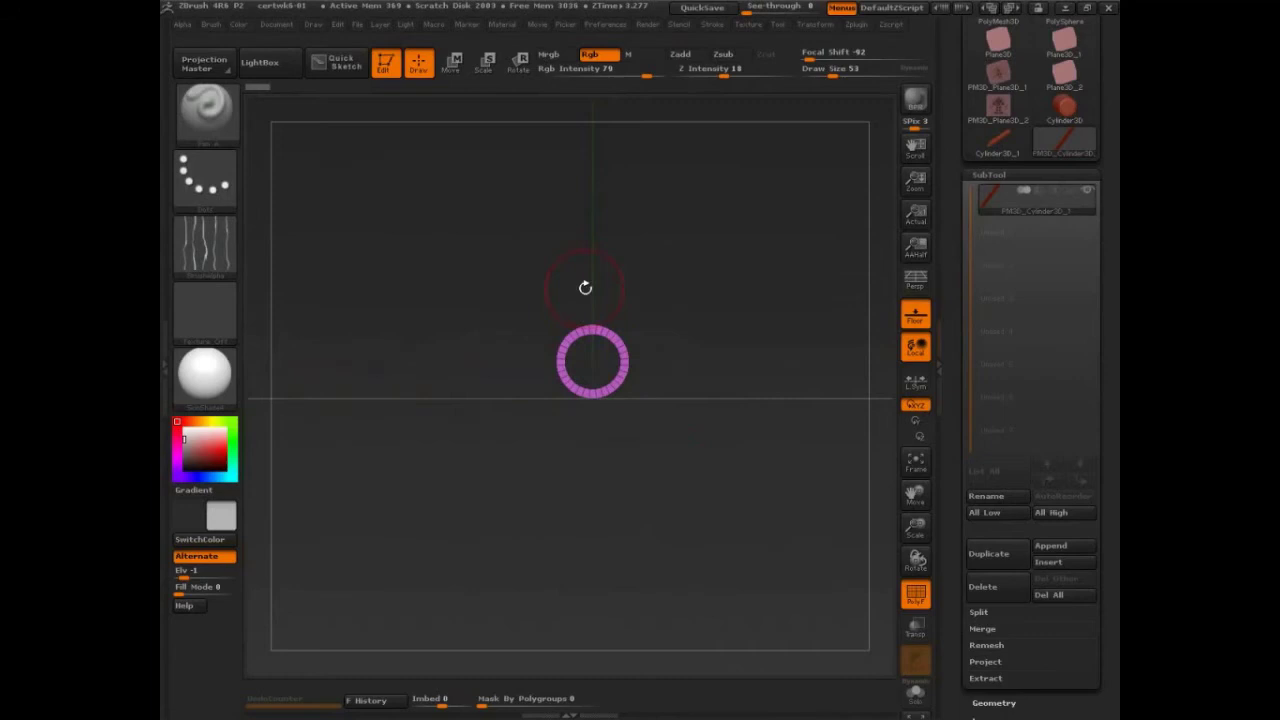
left_click(313, 24)
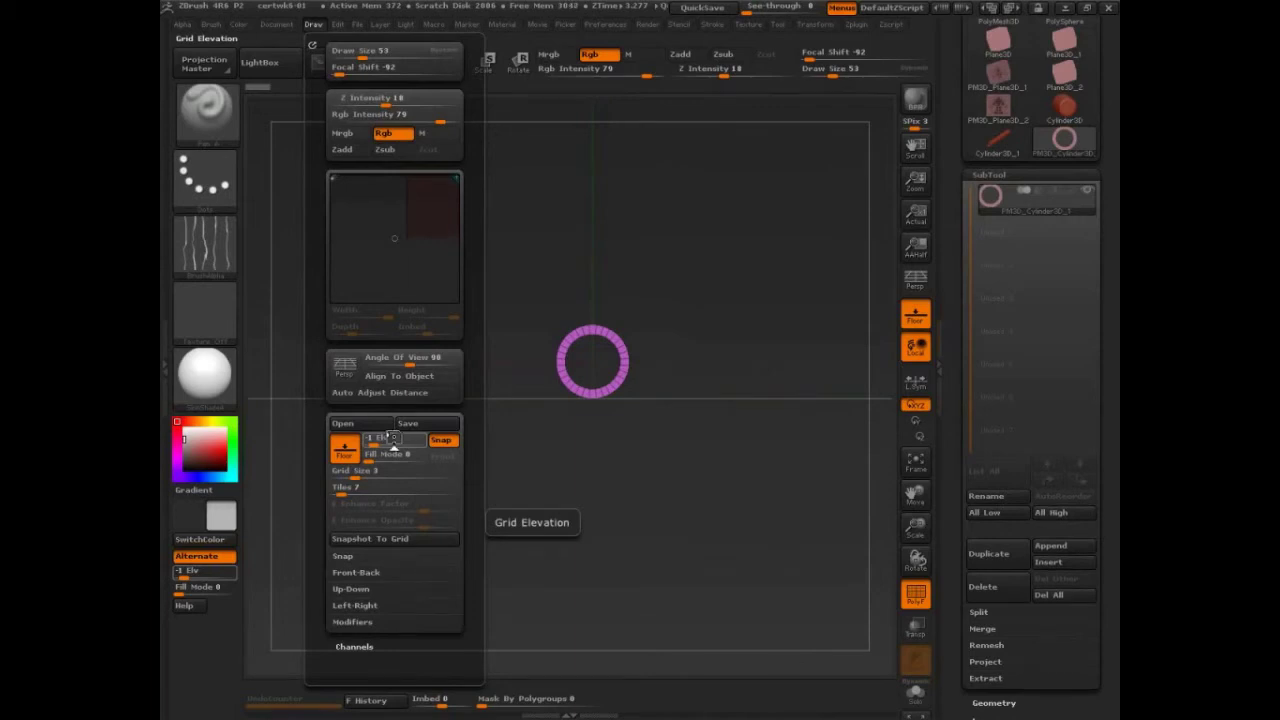
Raise Grid Elevation (Elv) from -1 to 0 and mark cross lines through the ring.
left_click_drag(388, 442, 393, 443)
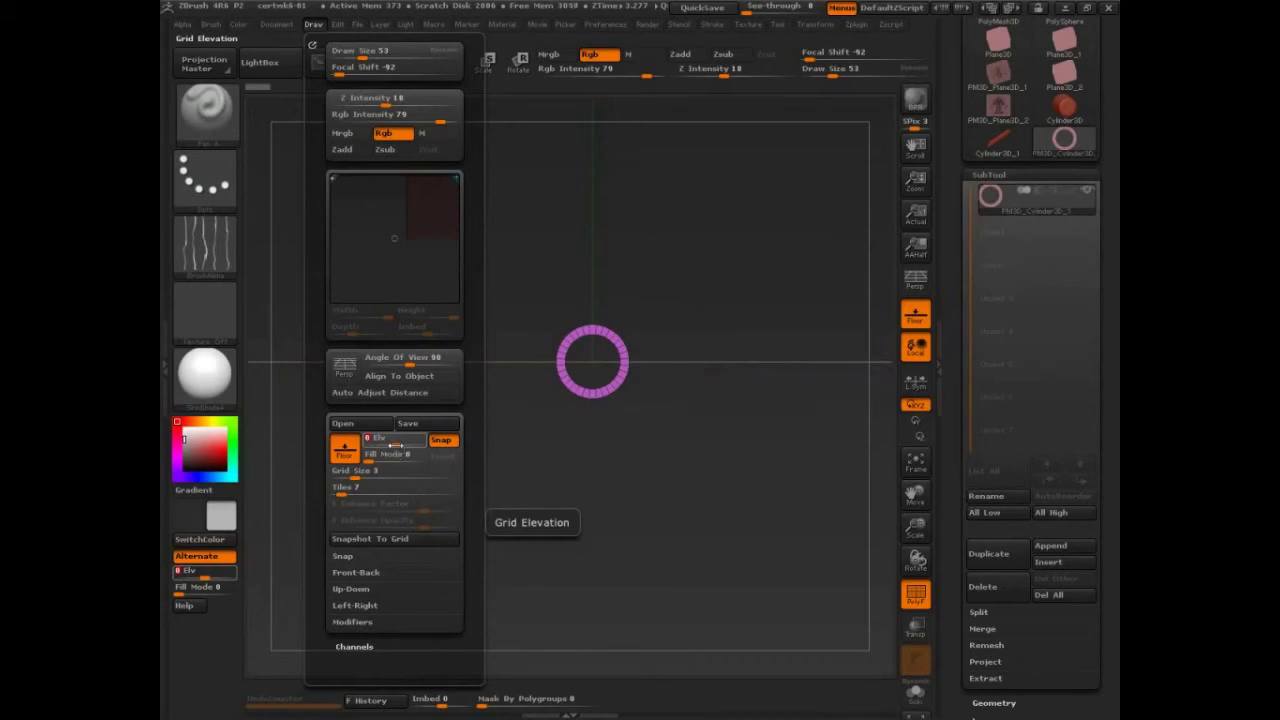
key("ctrl+shift")
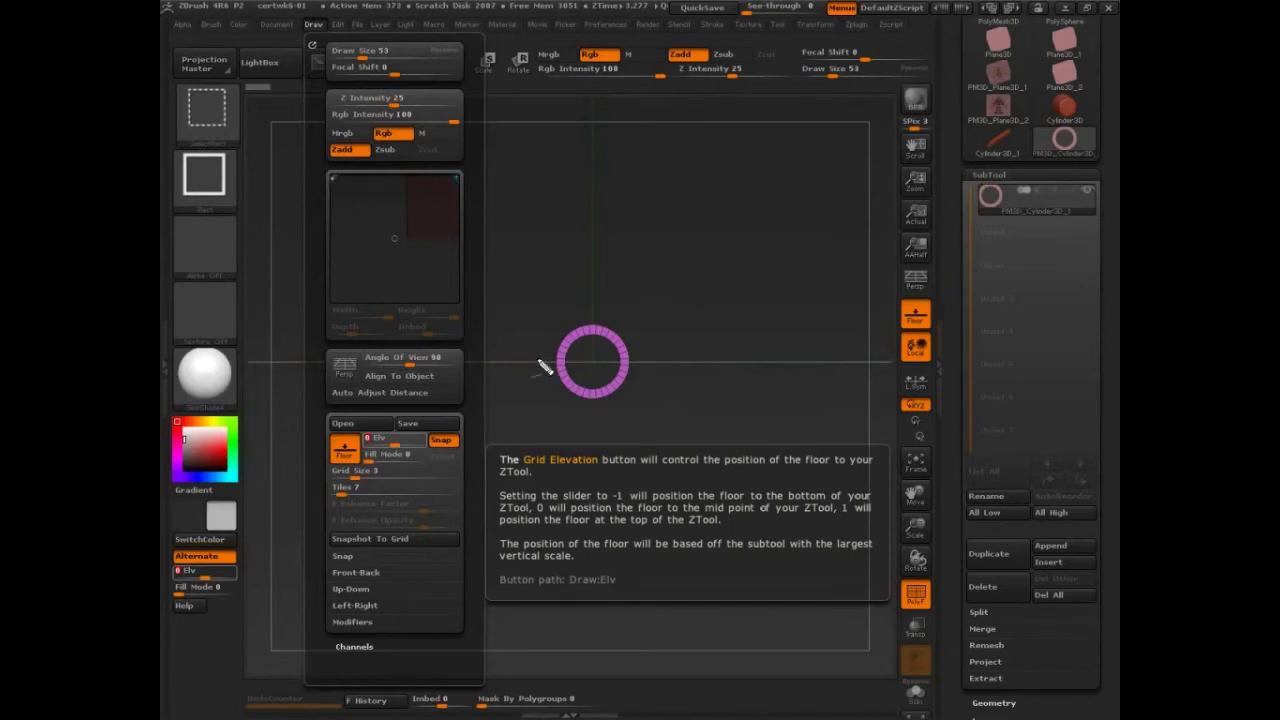
left_click_drag(506, 356, 720, 352)
left_click_drag(594, 137, 590, 358)
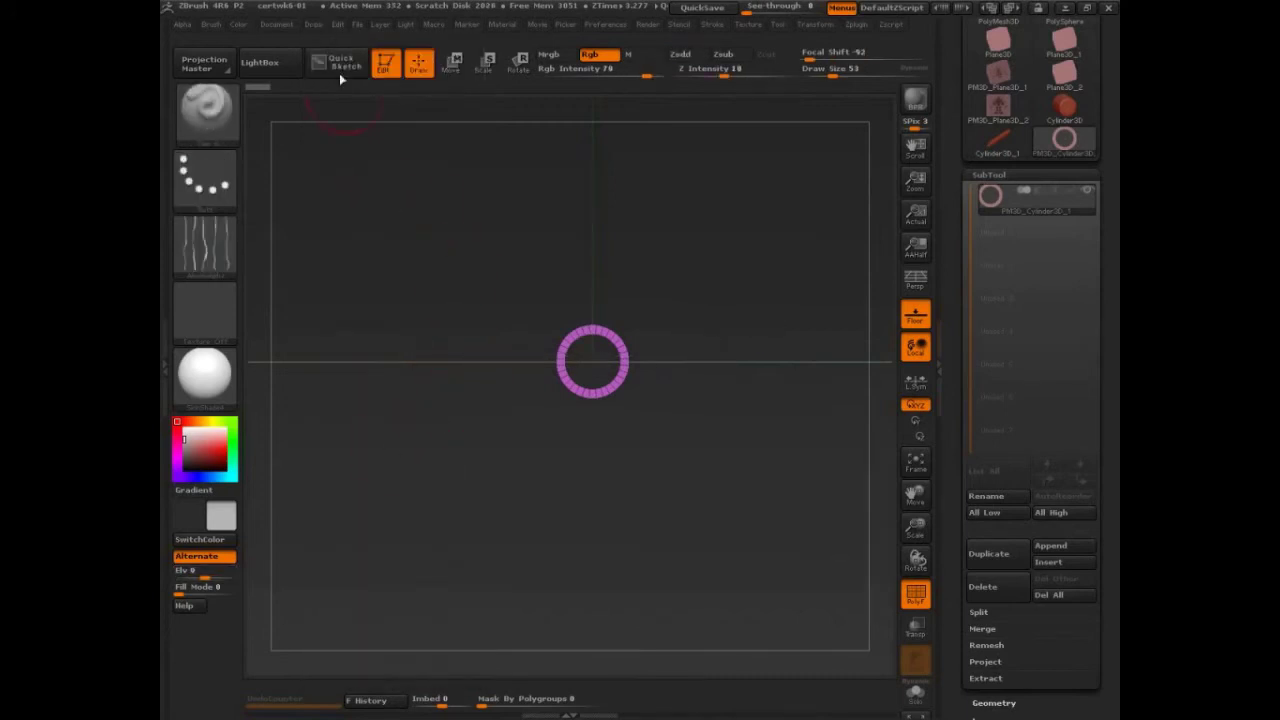
Set Elv back to -1 and orbit the tube, snapping the view back end-on.
left_click(313, 24)
left_click_drag(378, 441, 408, 440)
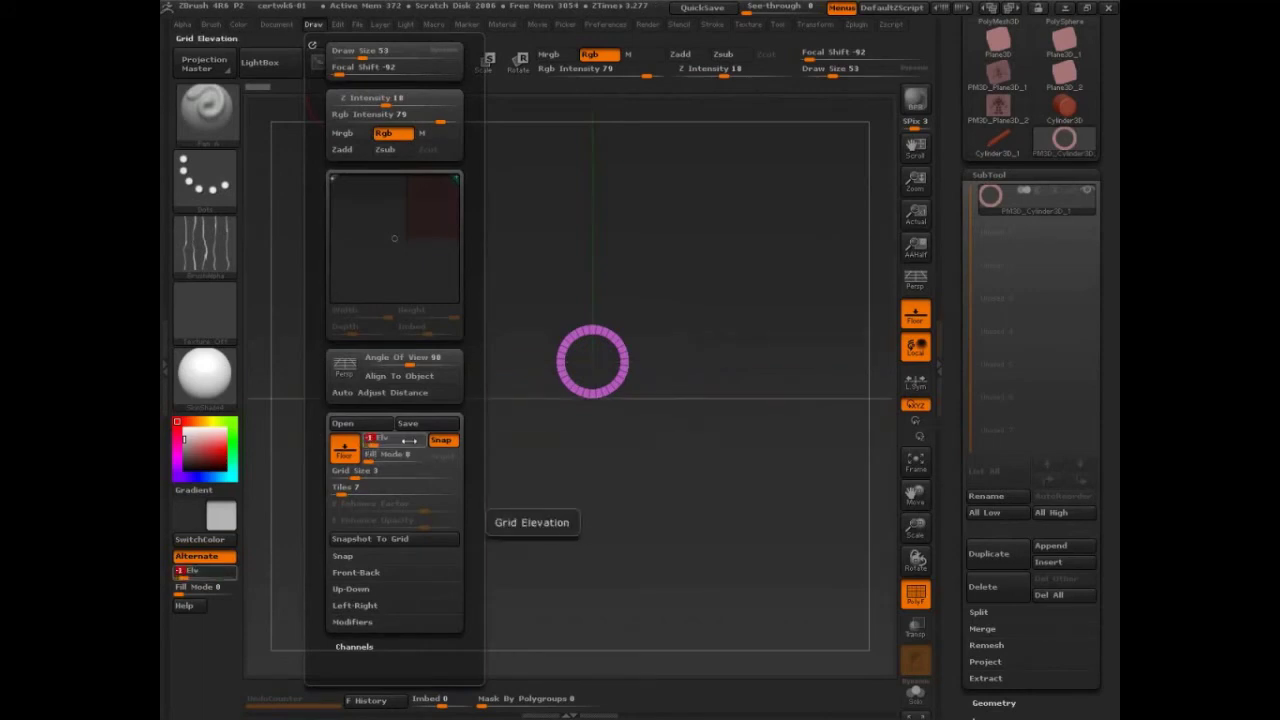
key("ctrl+shift")
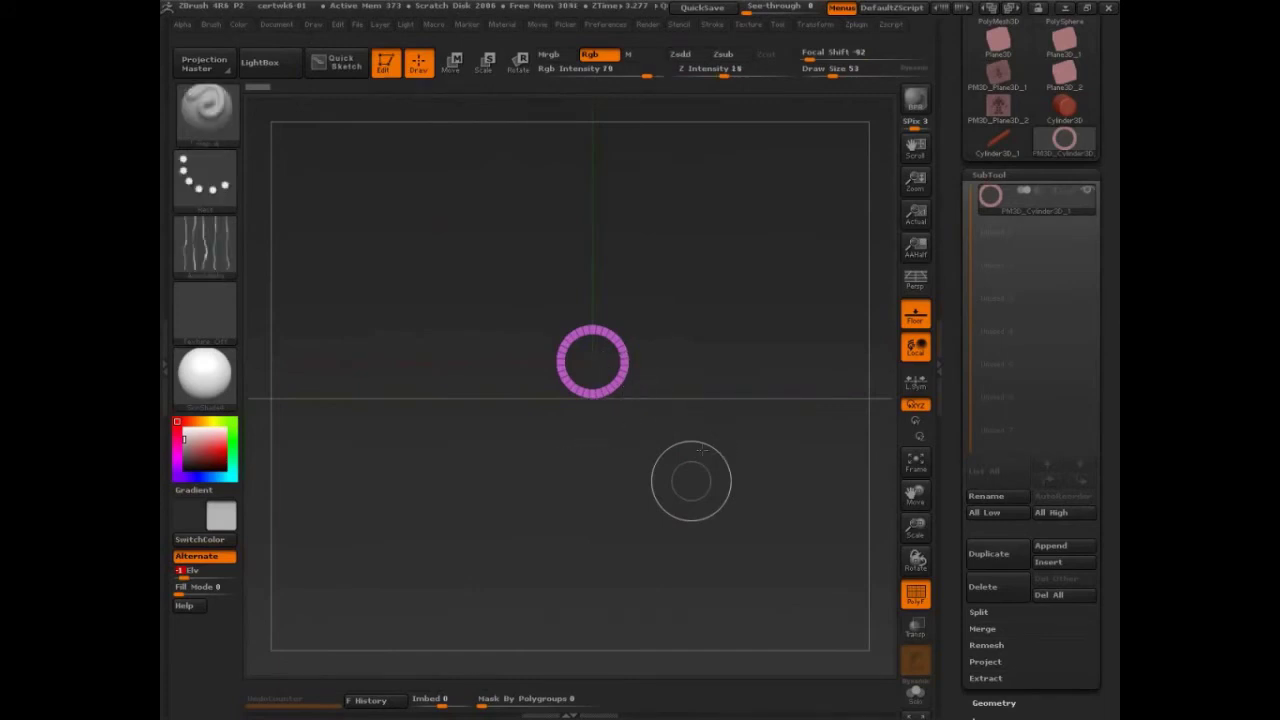
mouse_move(720, 445)
left_mouse_down()
mouse_move(697, 453)
mouse_move(590, 400)
mouse_move(736, 464)
mouse_move(762, 563)
left_mouse_up()
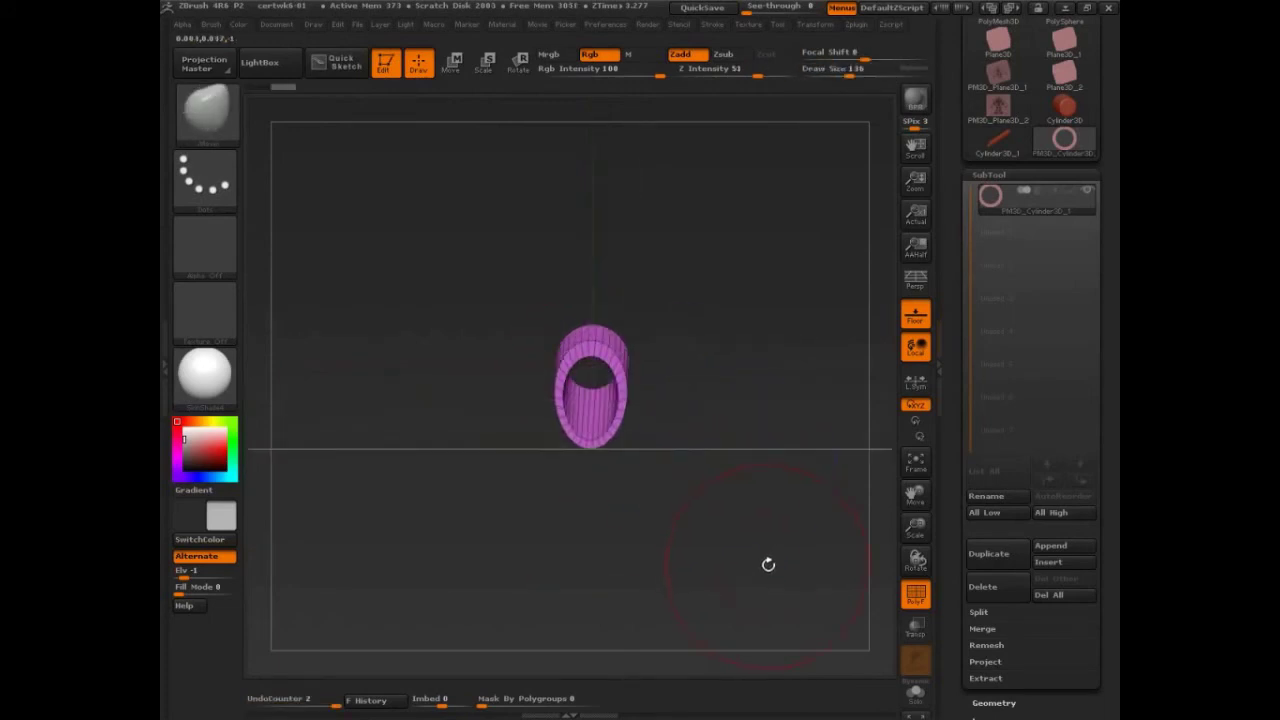
key("shift")
mouse_move(665, 601)
left_mouse_down()
mouse_move(714, 391)
mouse_move(697, 474)
mouse_move(777, 560)
mouse_move(723, 546)
mouse_move(716, 556)
mouse_move(754, 537)
left_mouse_up()
Sketch arrows showing how the barrel will rotate, then return to the end-on view.
key("ctrl+shift")
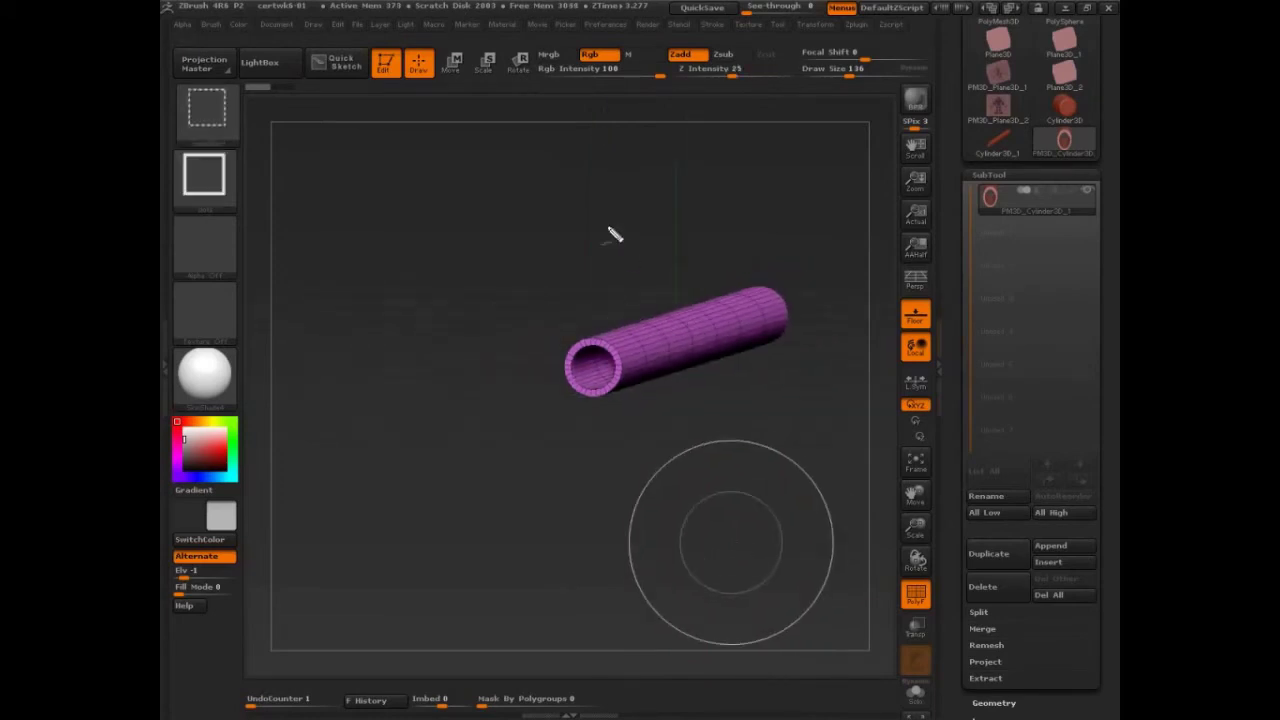
mouse_move(614, 234)
left_mouse_down("ctrl+shift")
mouse_move(572, 386)
mouse_move(605, 386)
mouse_move(605, 160)
mouse_move(664, 218)
mouse_move(668, 312)
mouse_move(712, 398)
mouse_move(651, 100)
left_mouse_up("ctrl+shift")
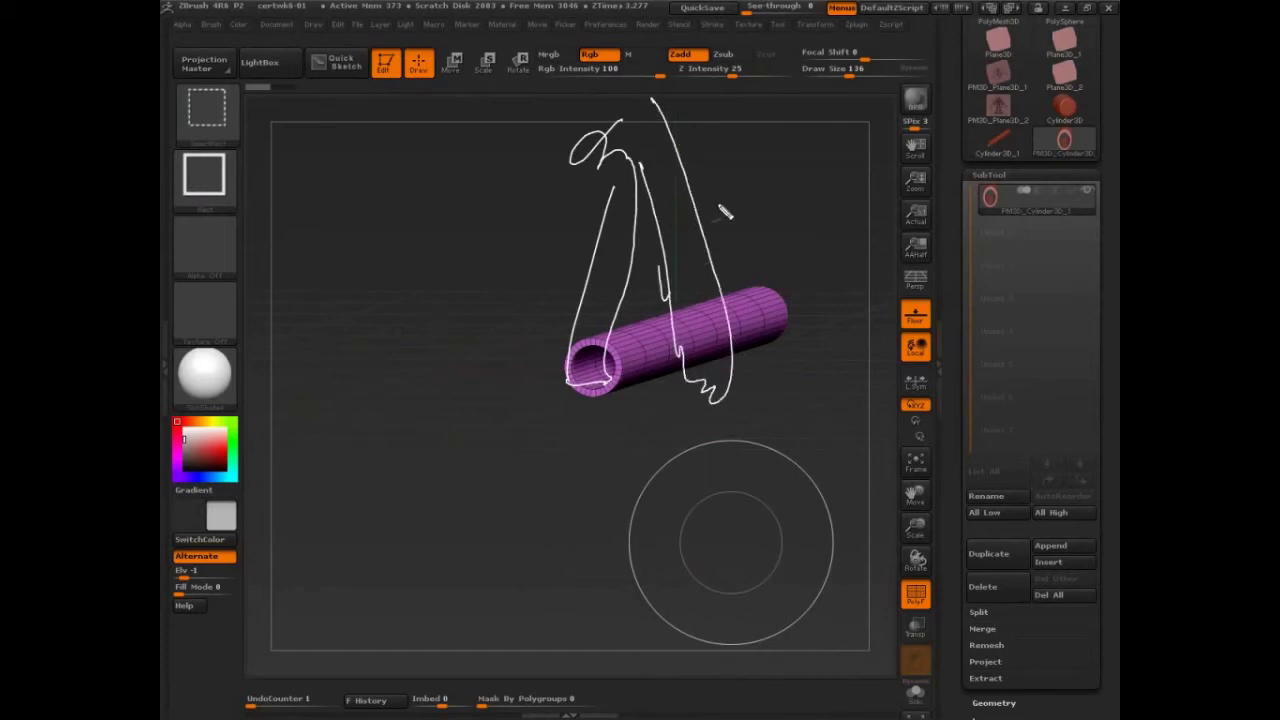
mouse_move(697, 188)
left_mouse_down()
mouse_move(874, 243)
mouse_move(832, 246)
left_mouse_up()
mouse_move(738, 395)
left_mouse_down()
mouse_move(857, 327)
mouse_move(737, 355)
mouse_move(808, 322)
mouse_move(615, 398)
left_mouse_up()
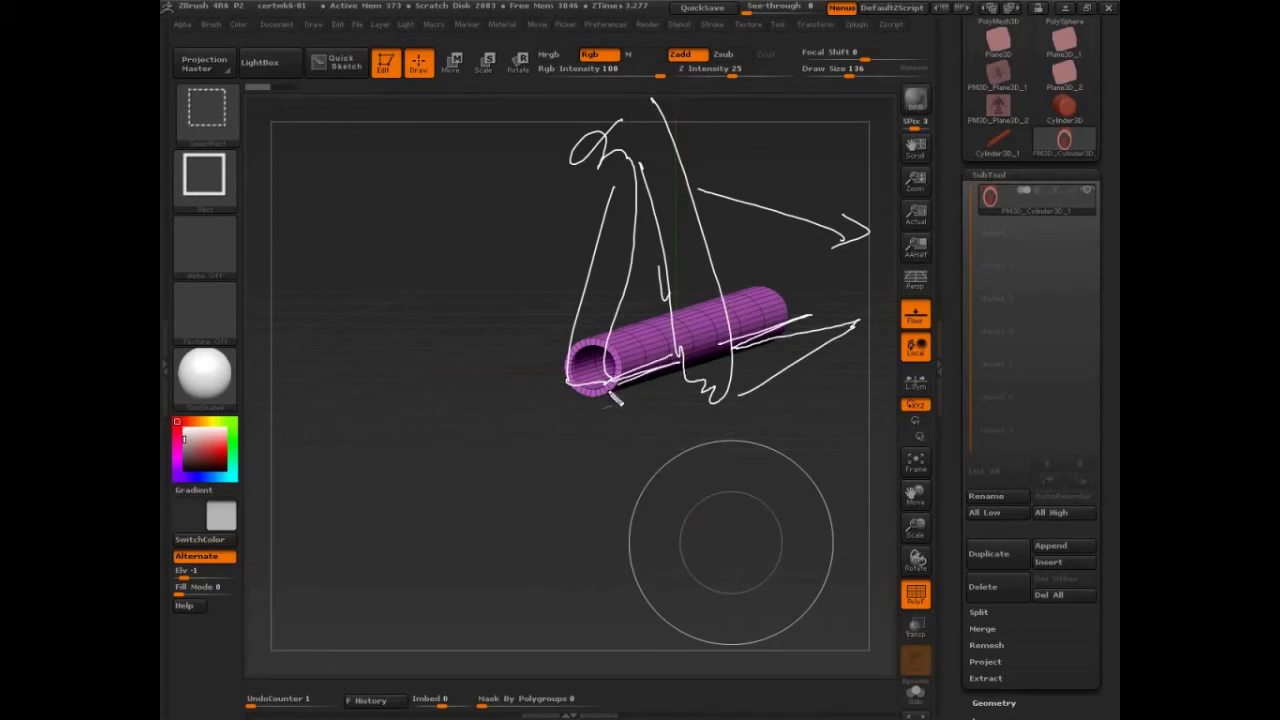
mouse_move(750, 365)
left_mouse_down()
mouse_move(798, 343)
mouse_move(755, 400)
left_mouse_up()
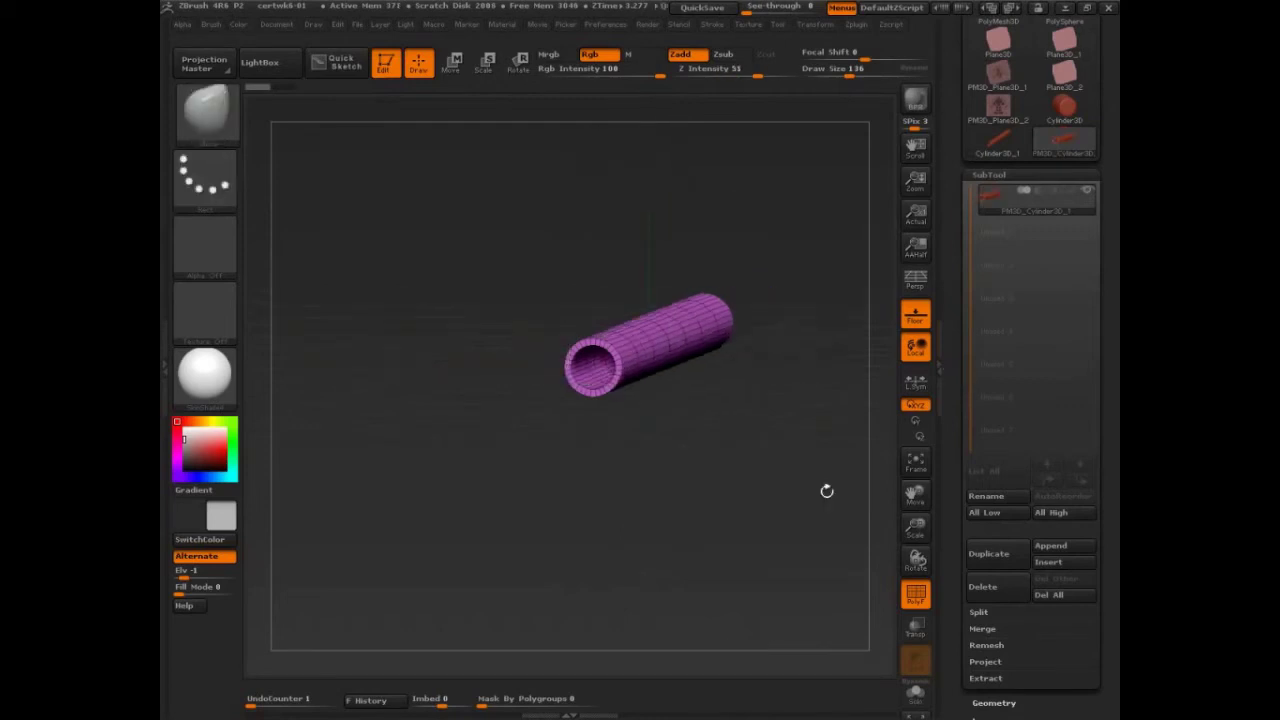
mouse_move(826, 489)
left_mouse_down()
mouse_move(786, 506)
mouse_move(720, 432)
left_mouse_up()
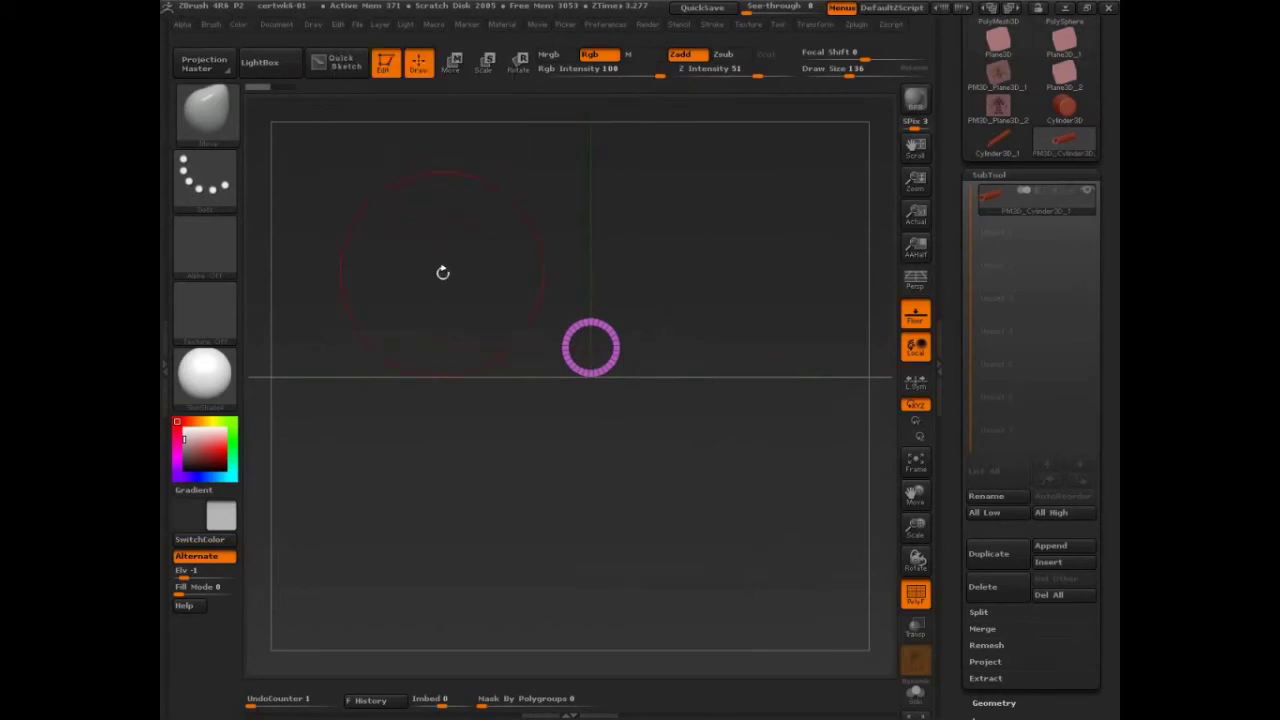
Reset Draw Elv to 0, zoom in on the ring, and swap SubTool for the Deformation sliders.
left_click(315, 25)
left_click(383, 440)
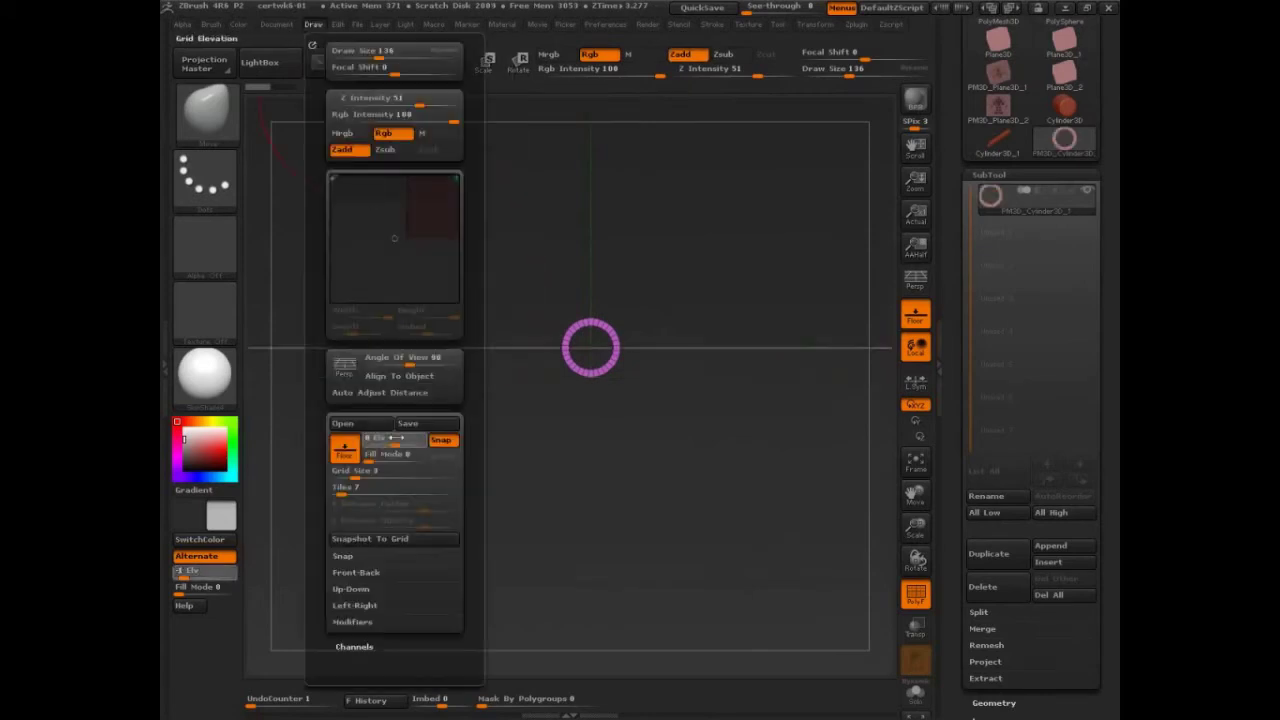
left_click_drag(744, 443, 855, 492)
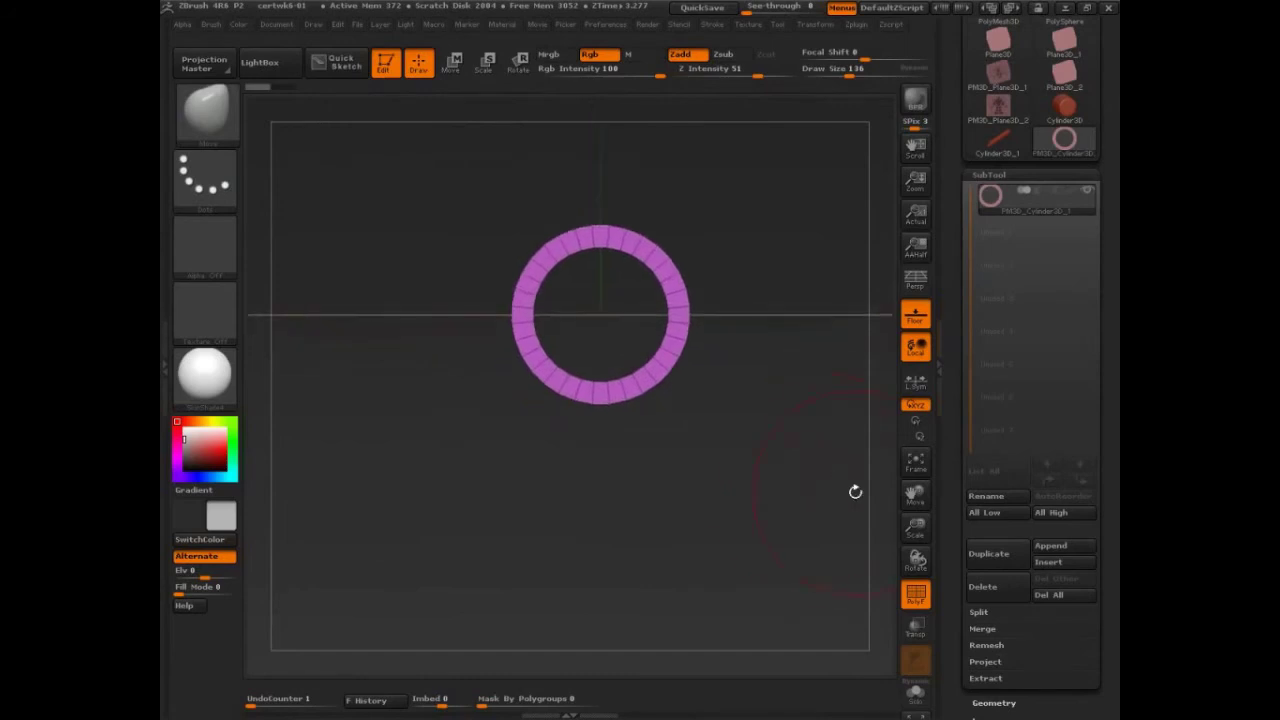
left_click(988, 175)
left_click(999, 300)
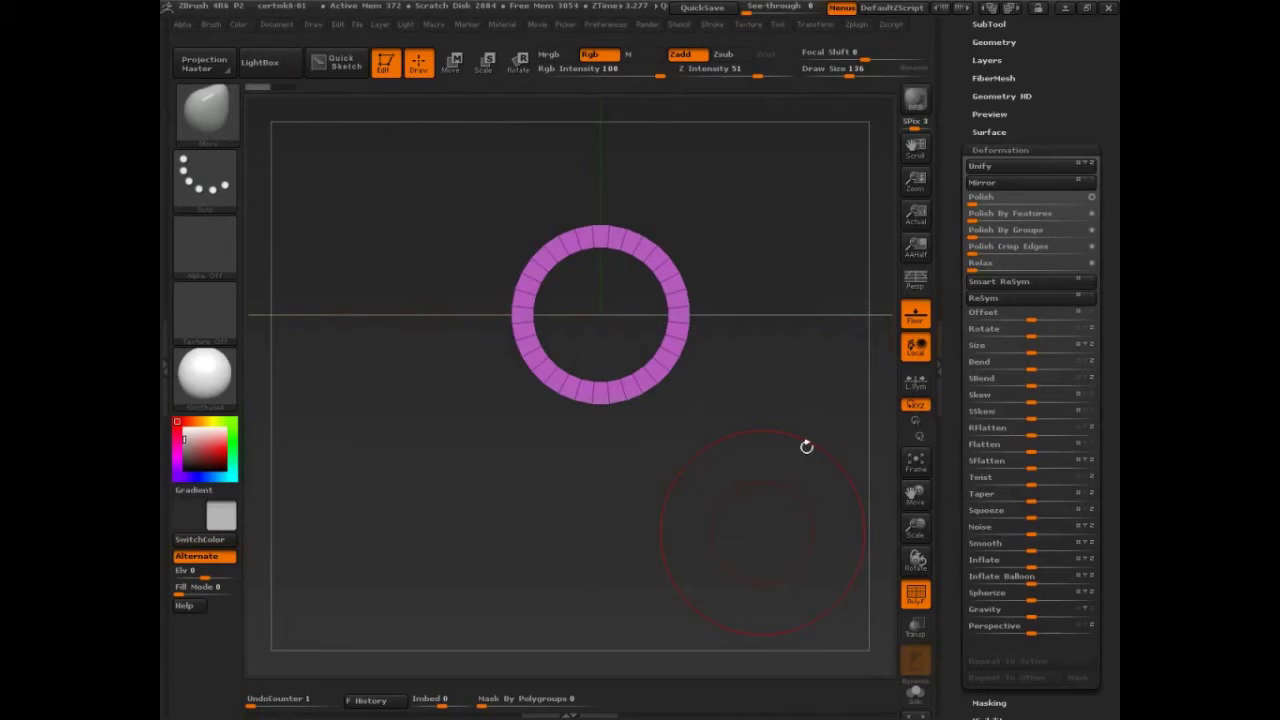
Level the ring in view and try offsetting the tube by -28, then orbit to check.
mouse_move(806, 446)
left_mouse_down()
mouse_move(771, 454)
mouse_move(860, 480)
left_mouse_up()
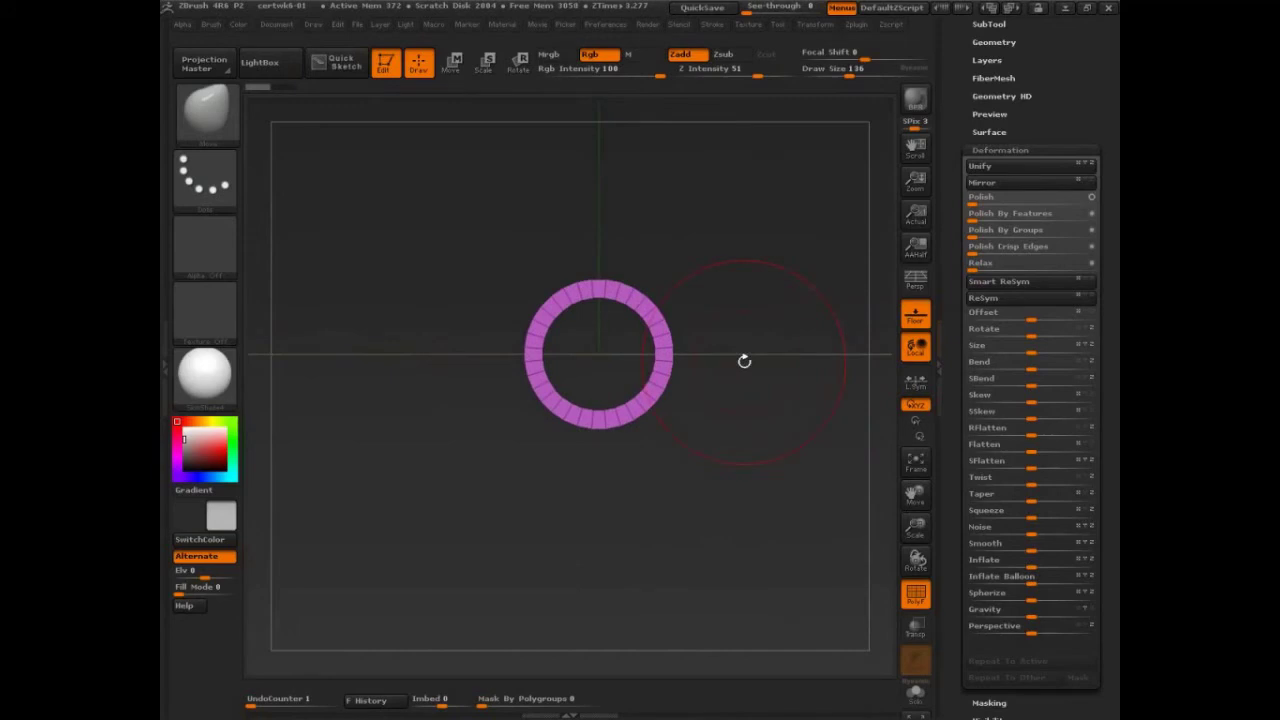
mouse_move(744, 361)
left_mouse_down()
mouse_move(791, 514)
mouse_move(786, 476)
left_mouse_up()
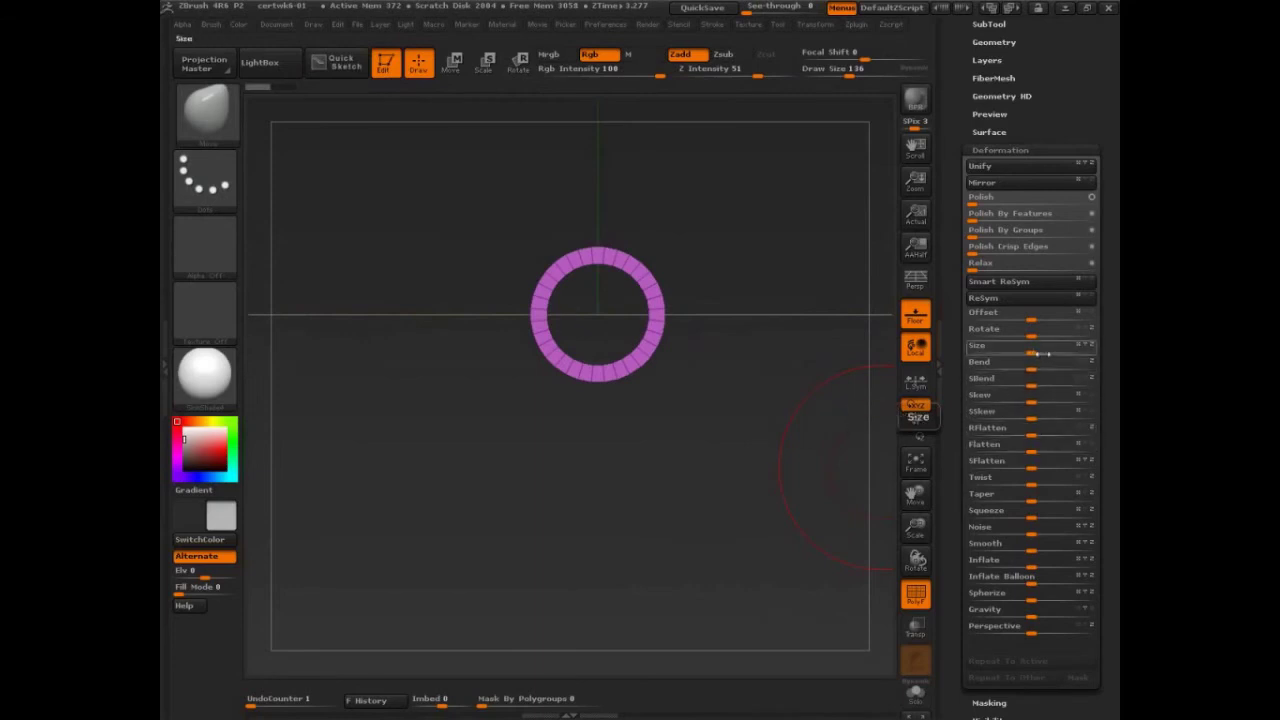
mouse_move(1031, 319)
left_mouse_down()
mouse_move(1083, 321)
mouse_move(1013, 322)
left_mouse_up()
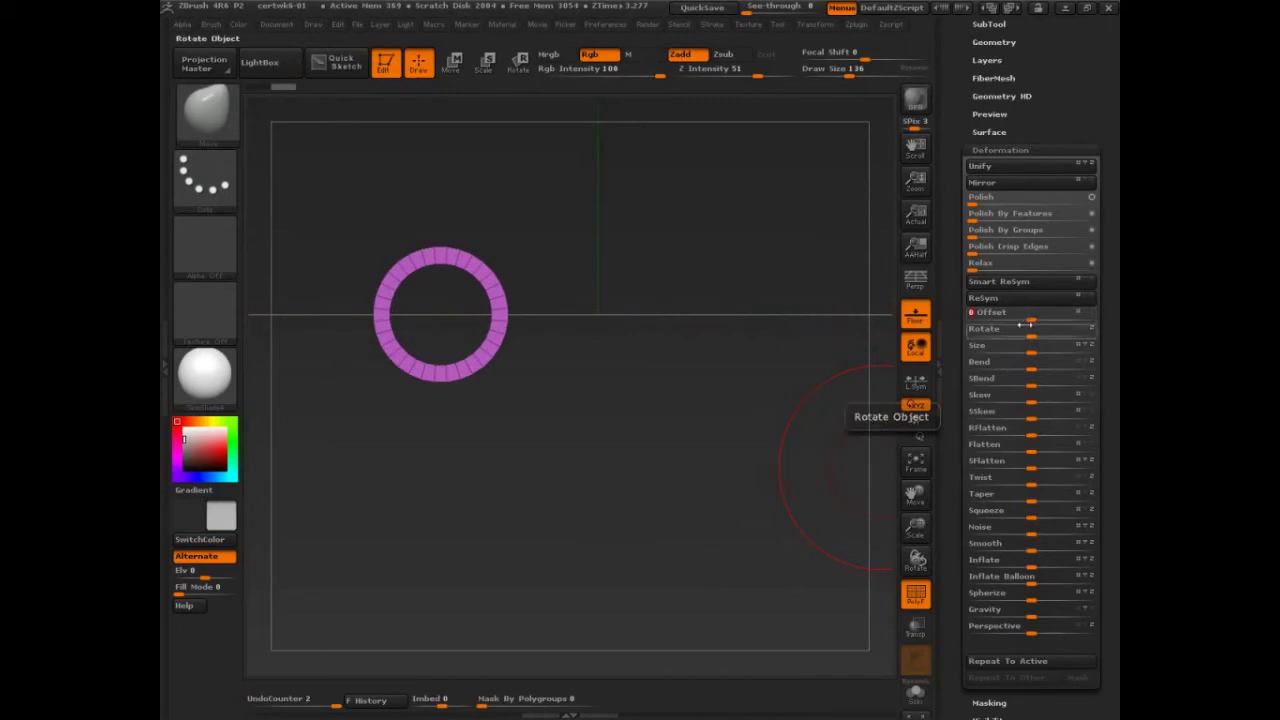
key("ctrl+z")
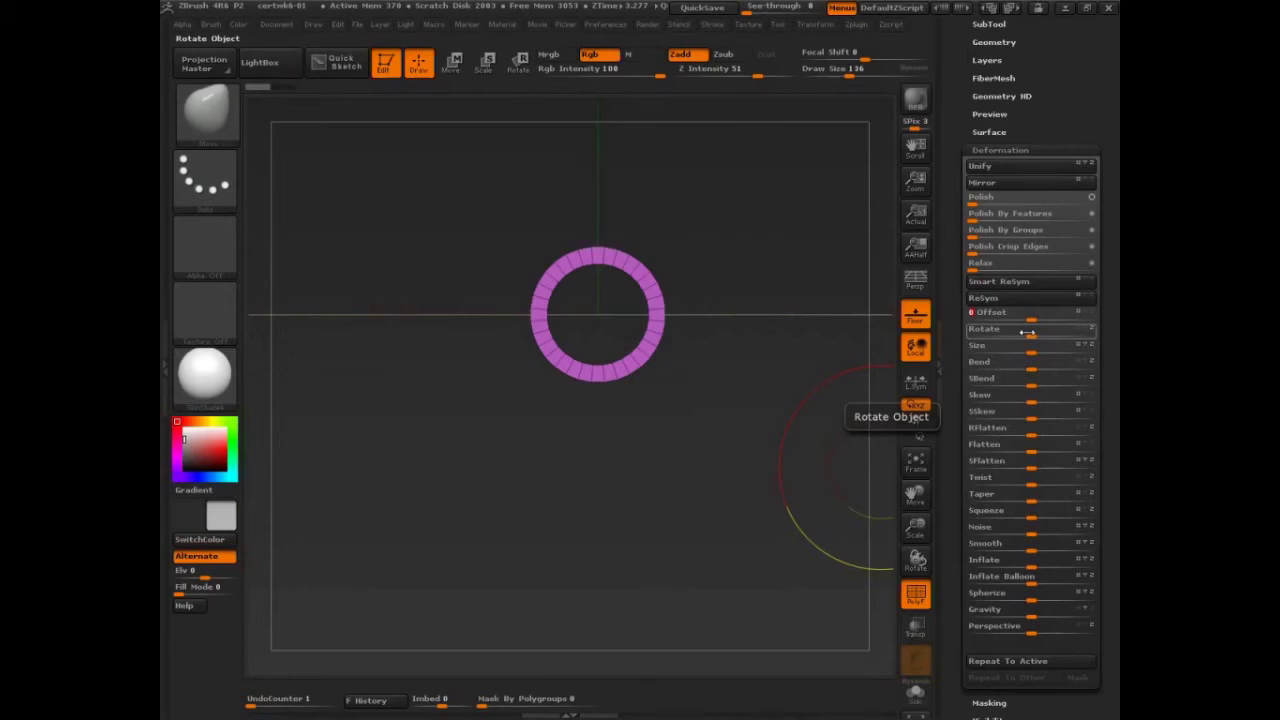
type("222222222222222")
key("BackSpace")
key("BackSpace")
key("BackSpace")
key("BackSpace")
key("BackSpace")
key("BackSpace")
key("BackSpace")
key("BackSpace")
key("BackSpace")
key("BackSpace")
key("BackSpace")
key("BackSpace")
key("BackSpace")
key("BackSpace")
key("BackSpace")
key("Return")
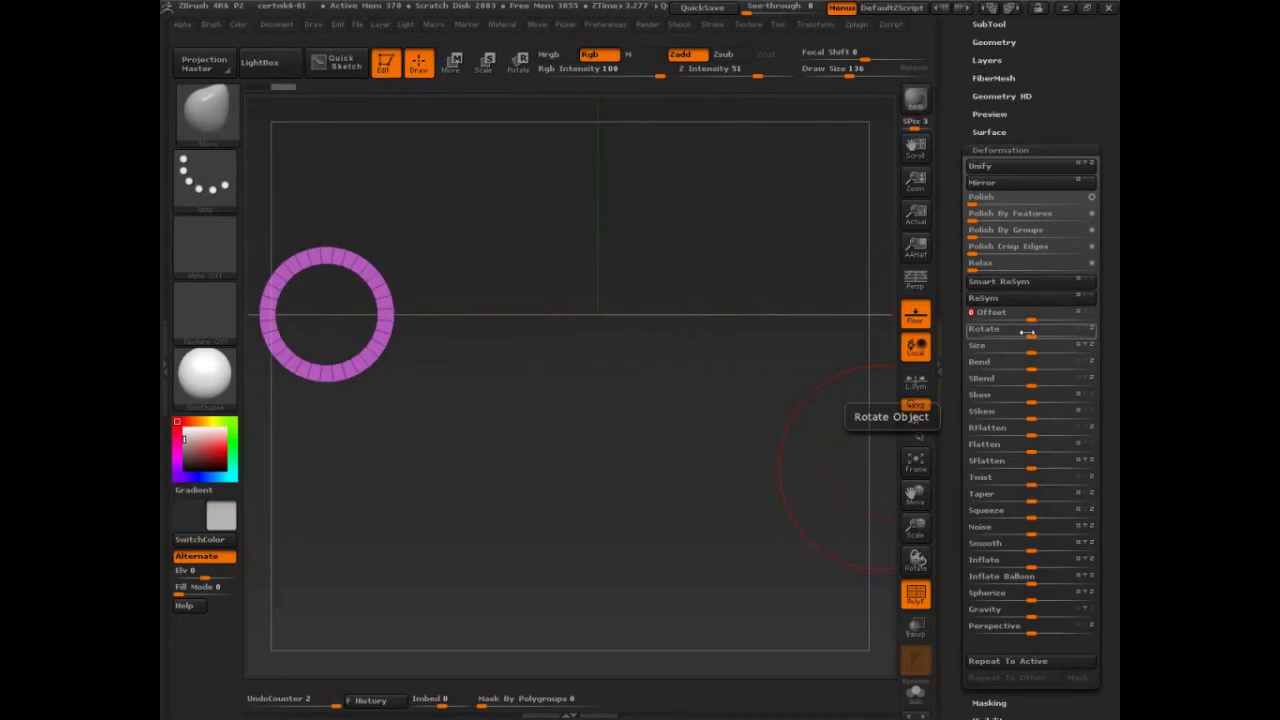
left_click_drag(780, 434, 722, 507)
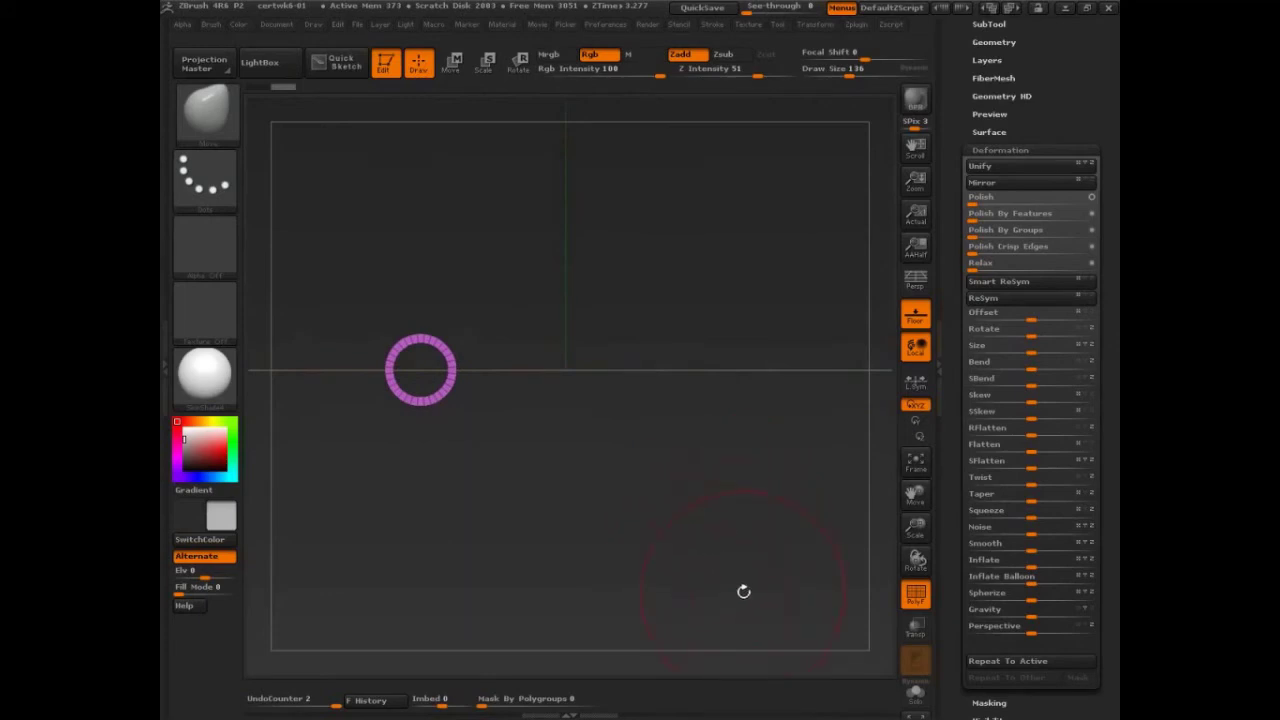
Sketch loops marking the planned barrel positions around the magenta ring, then clear the sketch.
key("ctrl+shift")
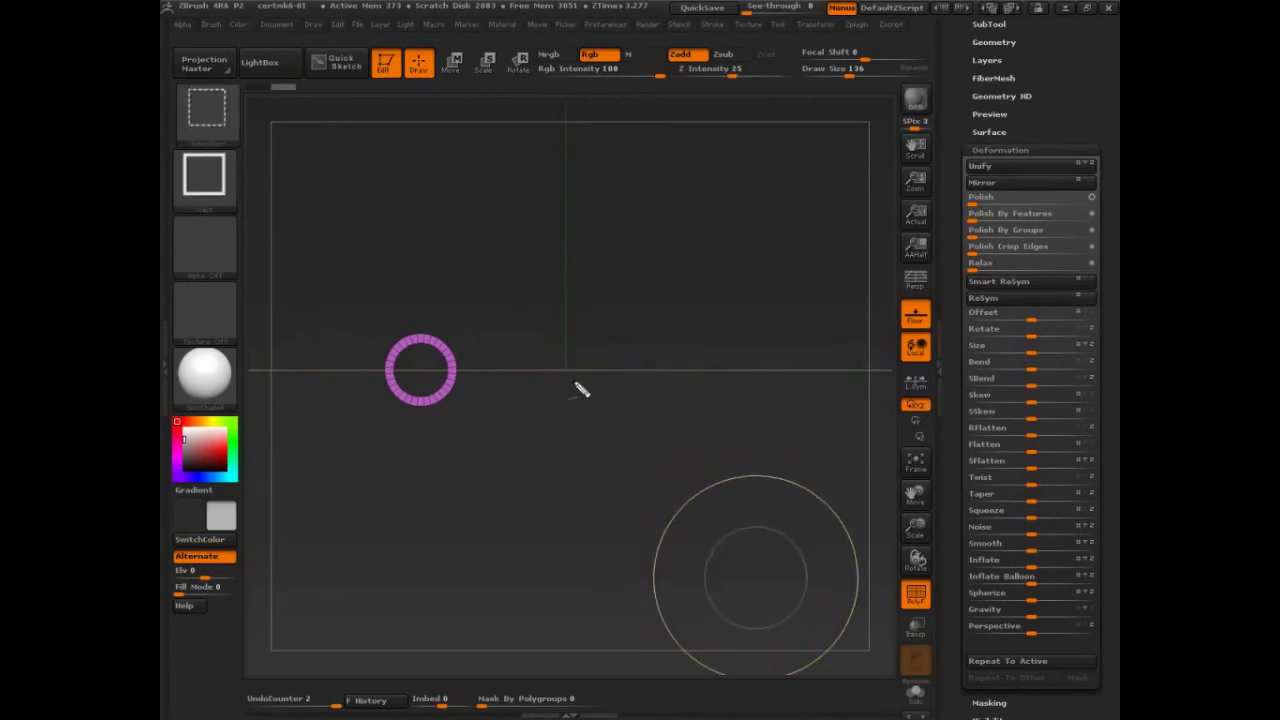
mouse_move(585, 347)
left_mouse_down()
mouse_move(600, 395)
mouse_move(553, 381)
left_mouse_up()
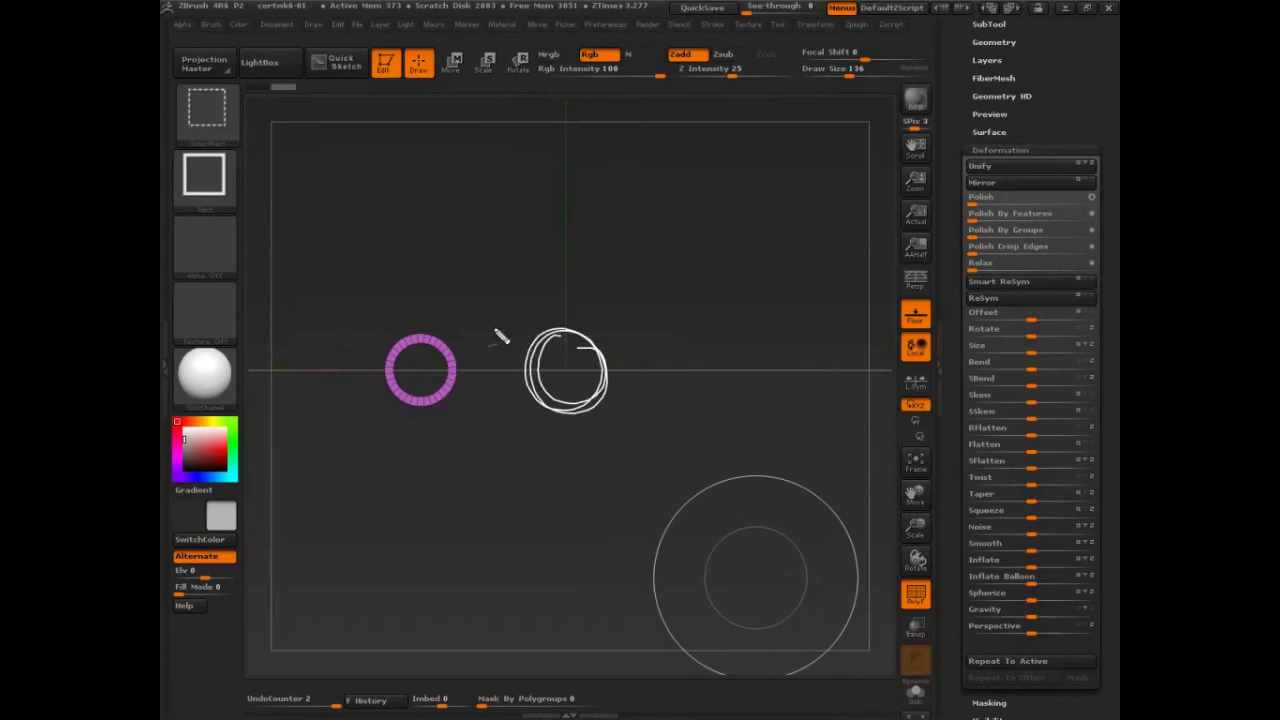
left_click_drag(503, 334, 459, 394)
left_click_drag(393, 362, 445, 336)
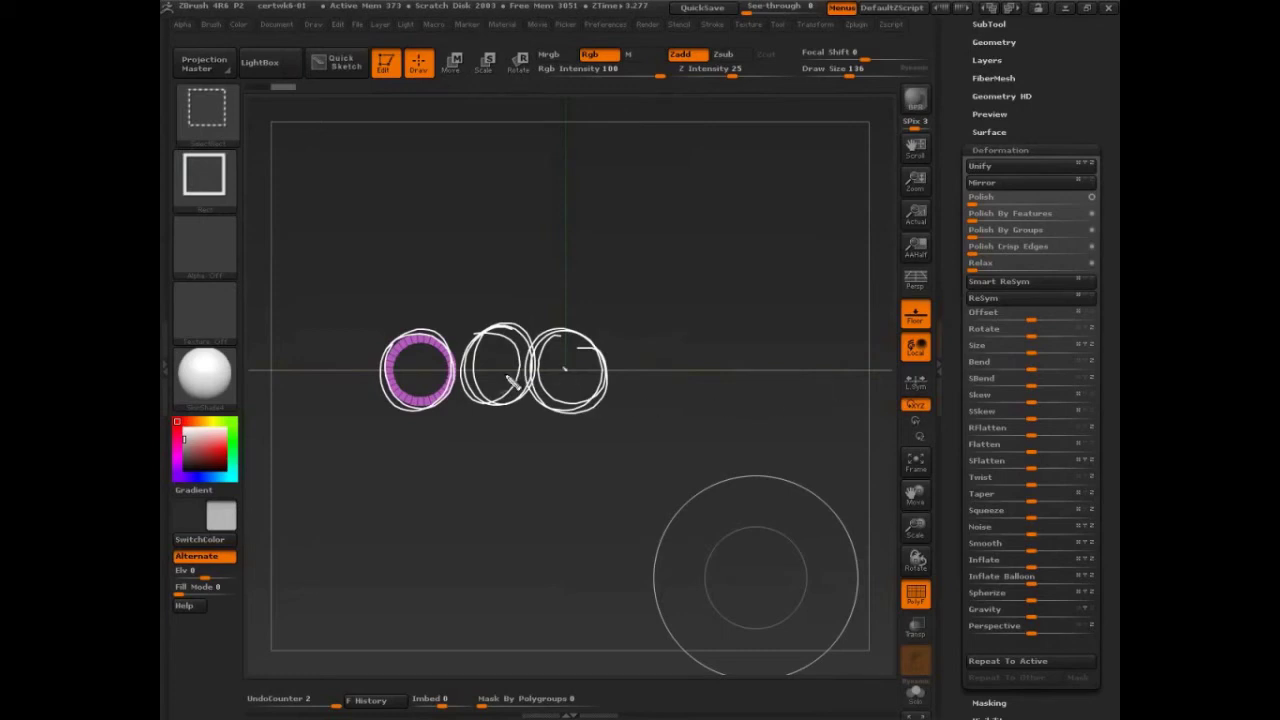
key("Escape")
mouse_move(688, 500)
left_mouse_down()
mouse_move(674, 489)
mouse_move(723, 474)
mouse_move(762, 494)
left_mouse_up()
Collapse Deformation, expand the SubTool list and duplicate the ring subtool.
left_click(1003, 148)
left_click_drag(1063, 122, 1063, 184)
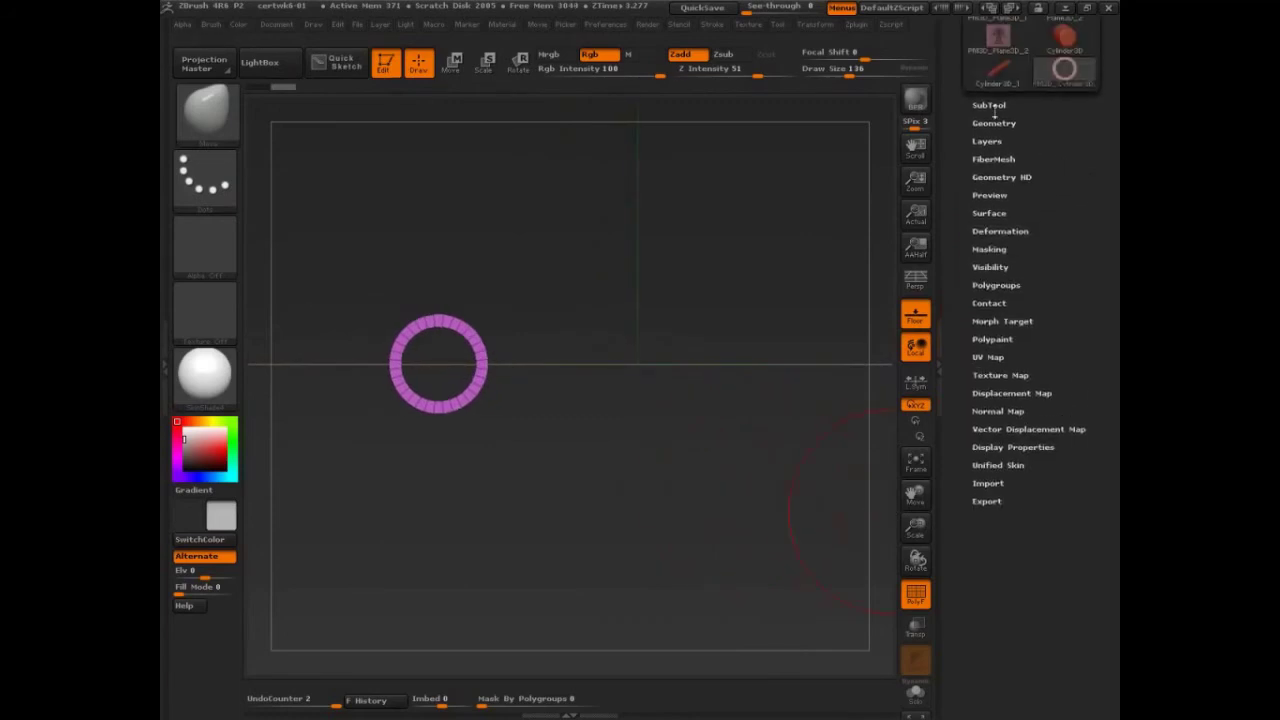
left_click(990, 105)
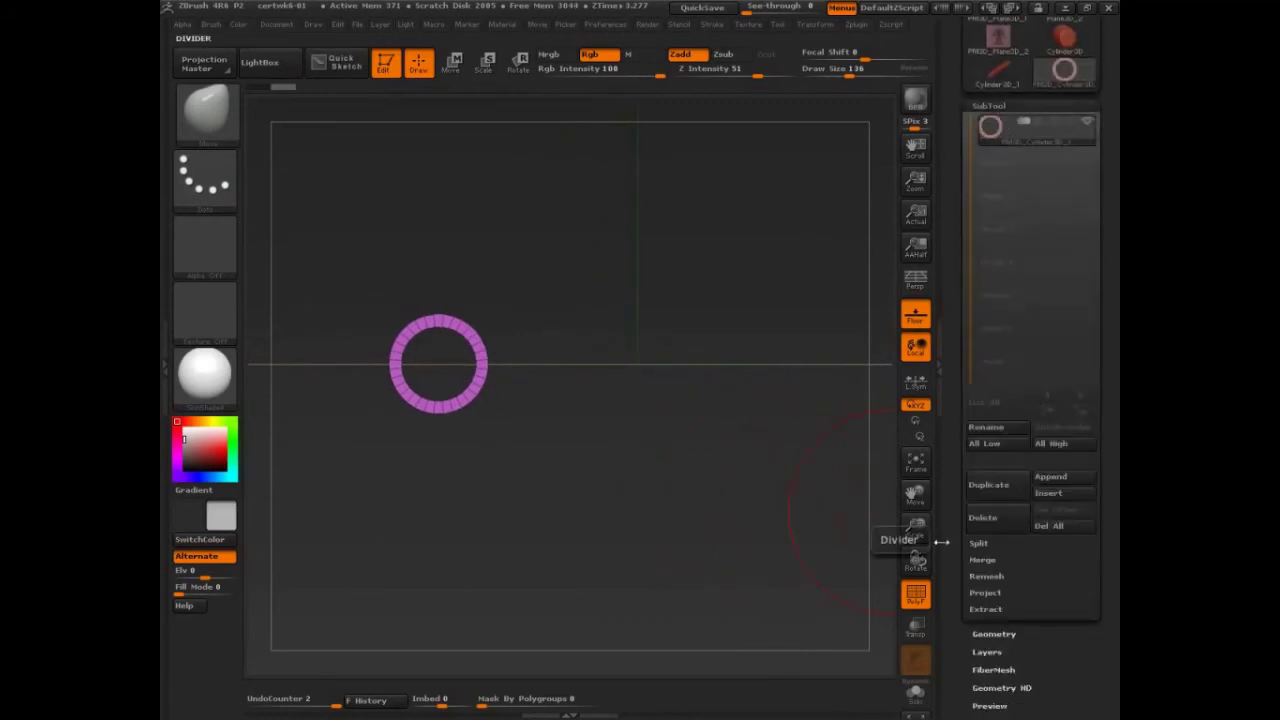
left_click(993, 486)
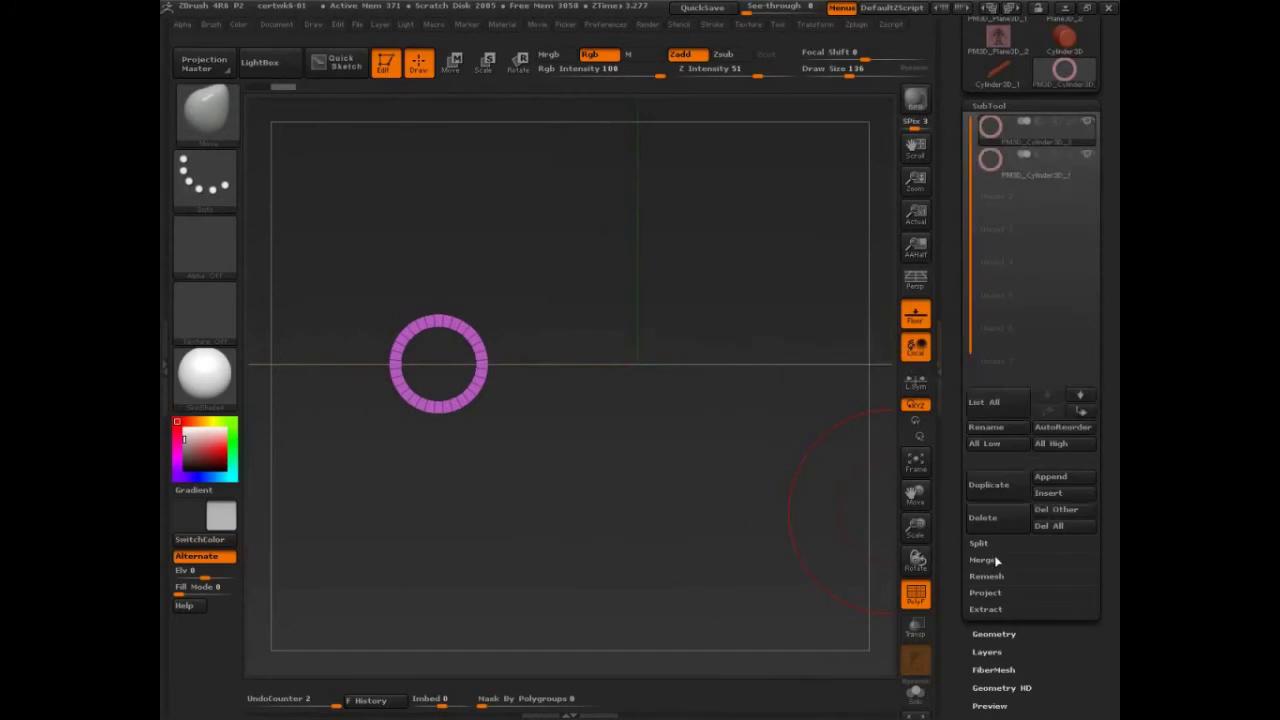
Offset the copied ring along X only by 20 in Tool > Deformation.
mouse_move(992, 167)
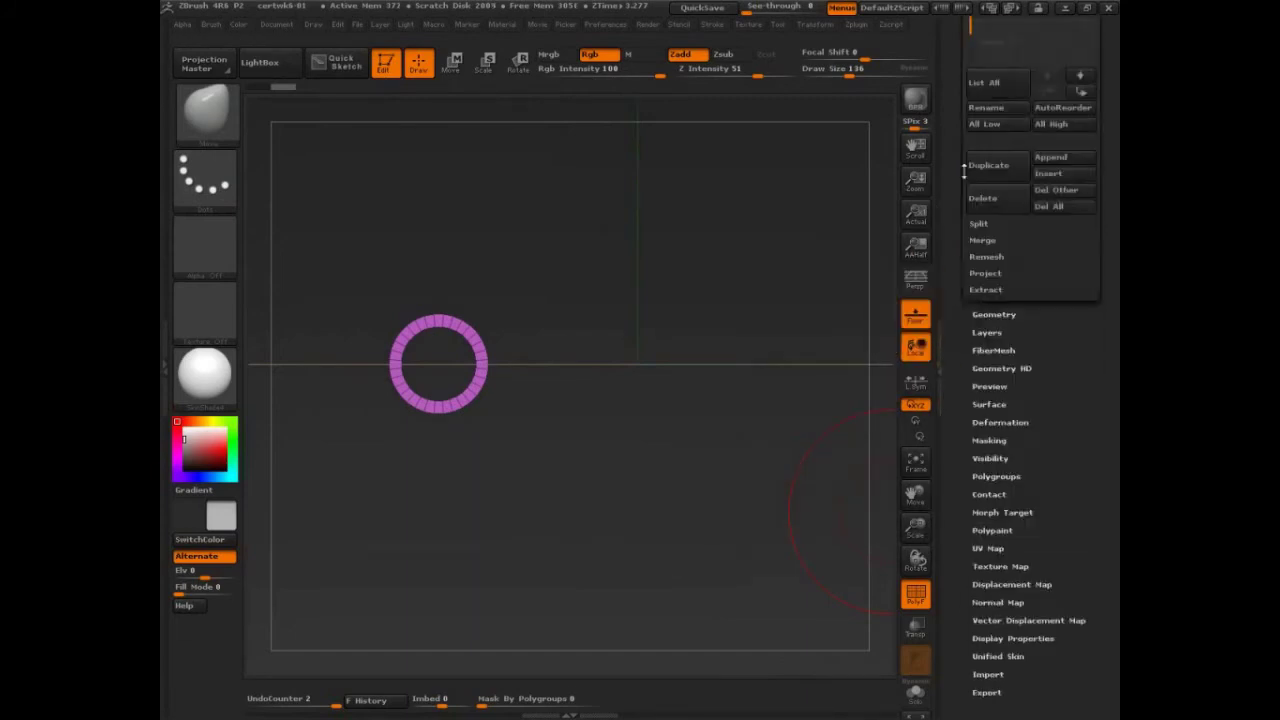
scroll(1002, 350, "down", 2)
left_click(1005, 384)
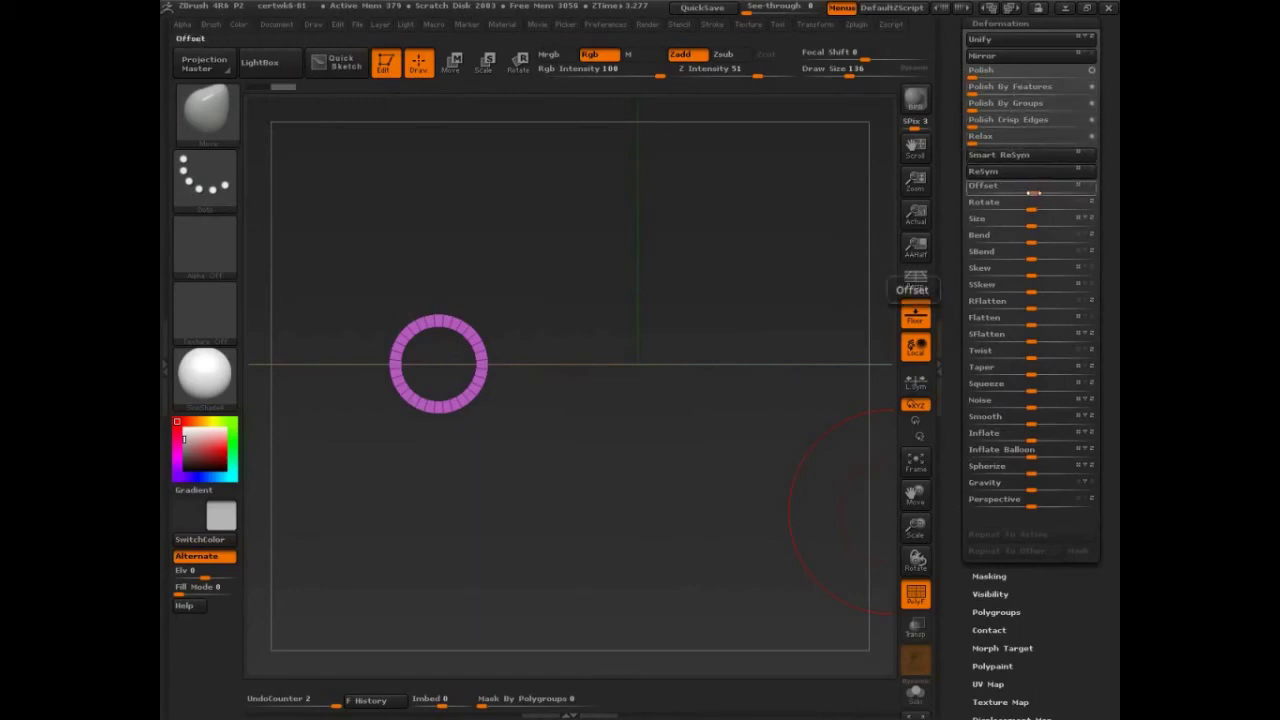
left_click(1033, 190)
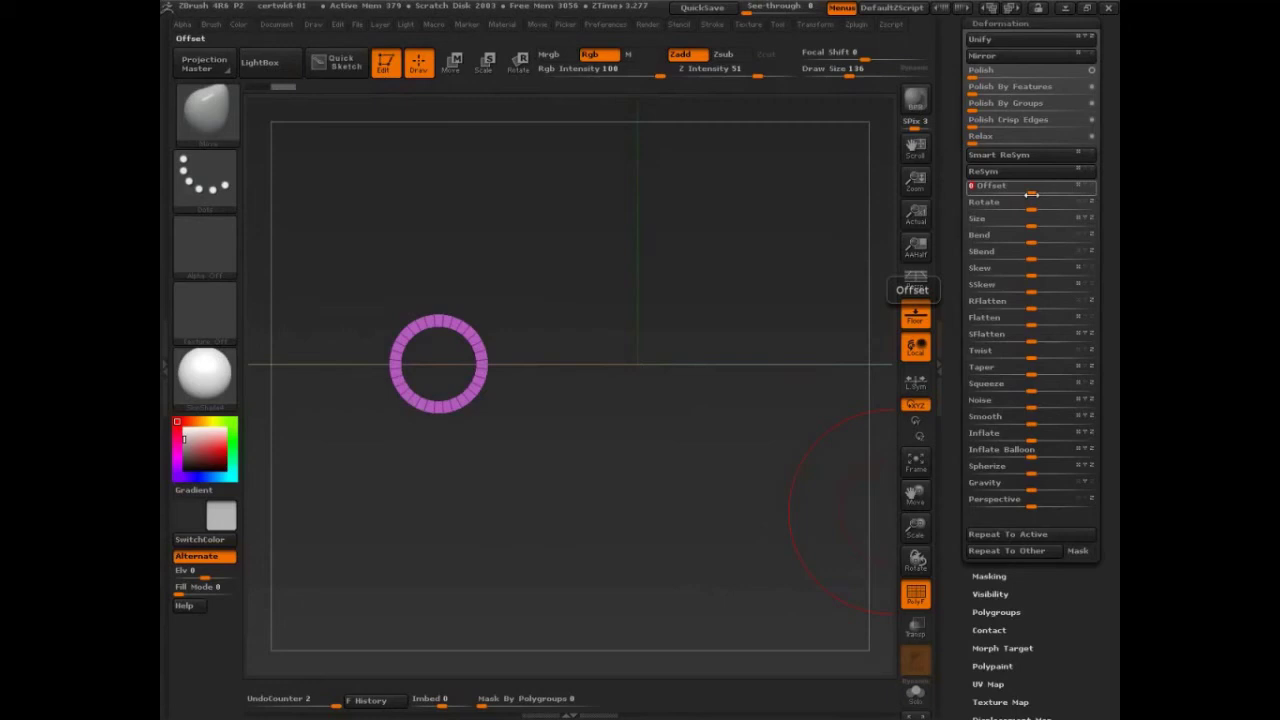
left_click_drag(1031, 193, 1010, 193)
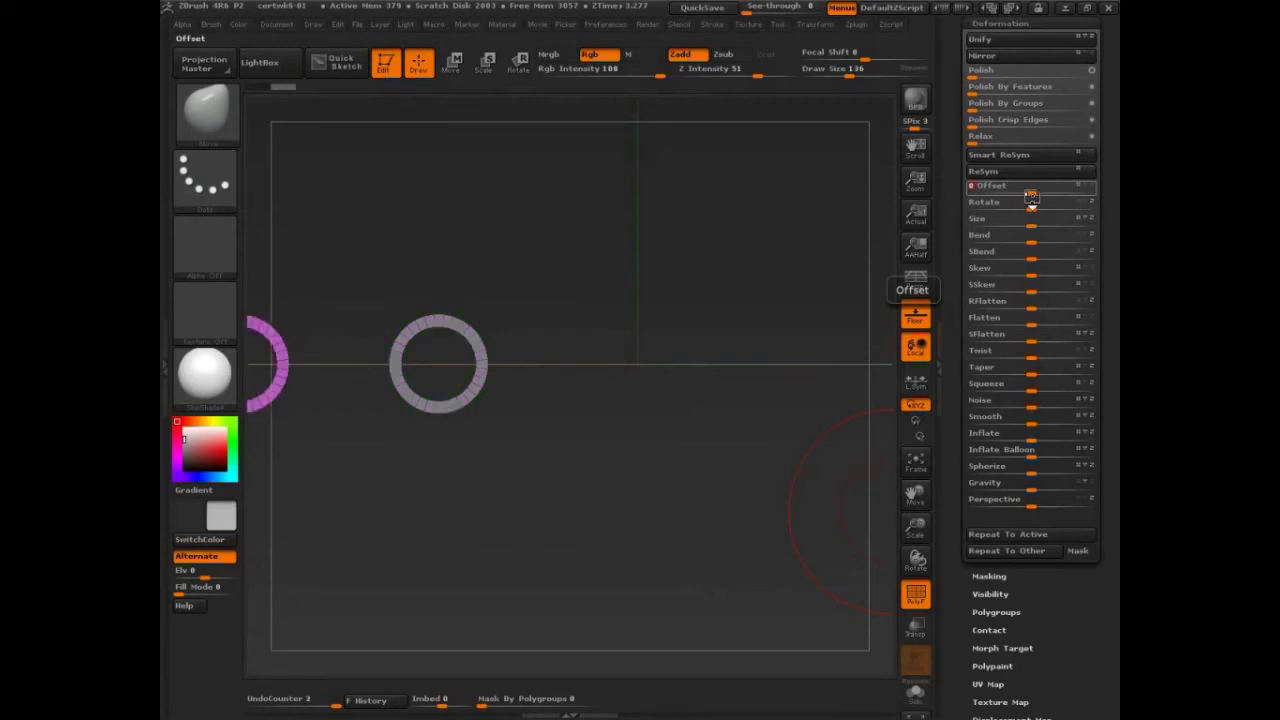
key("ctrl+z")
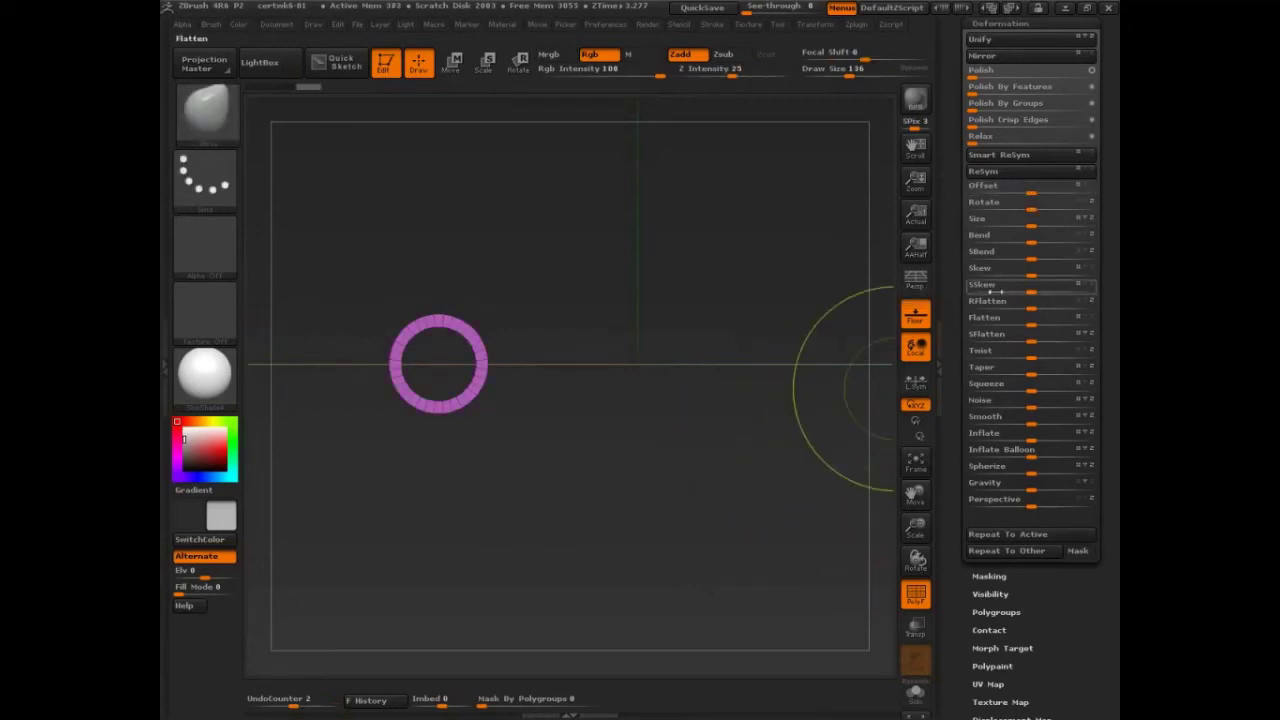
left_click(1031, 203)
left_click(1033, 192)
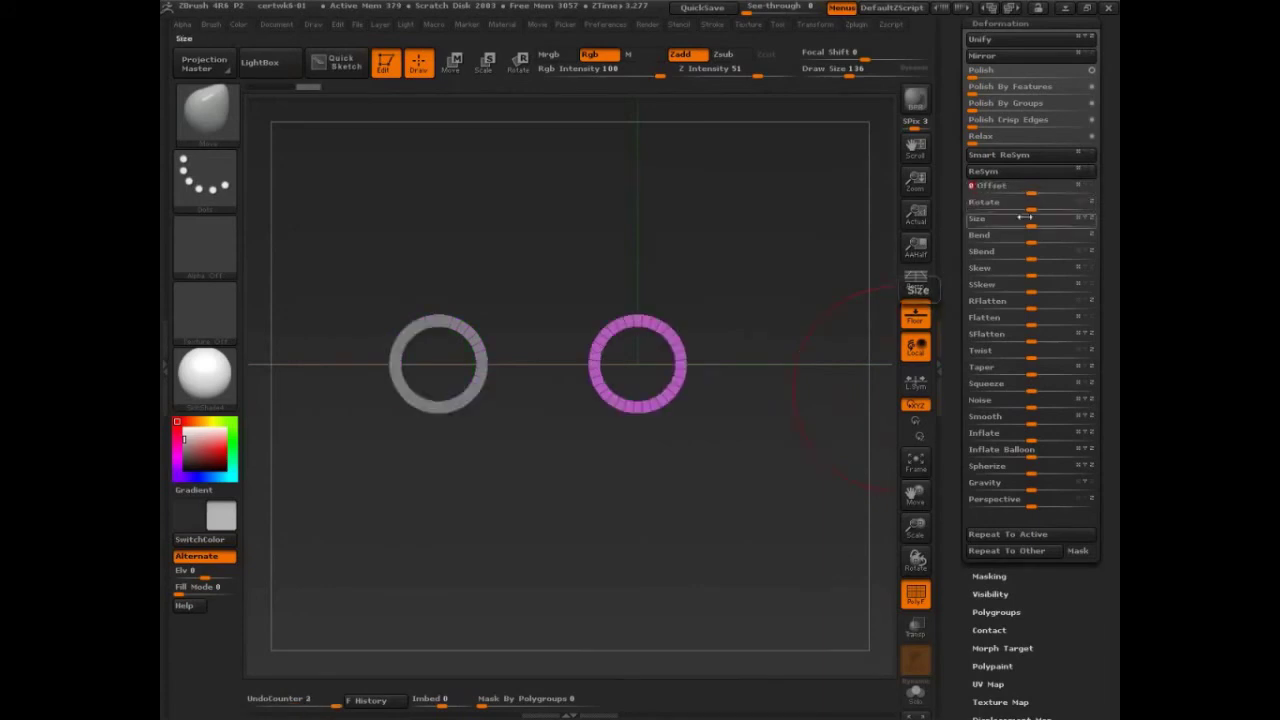
key("Return")
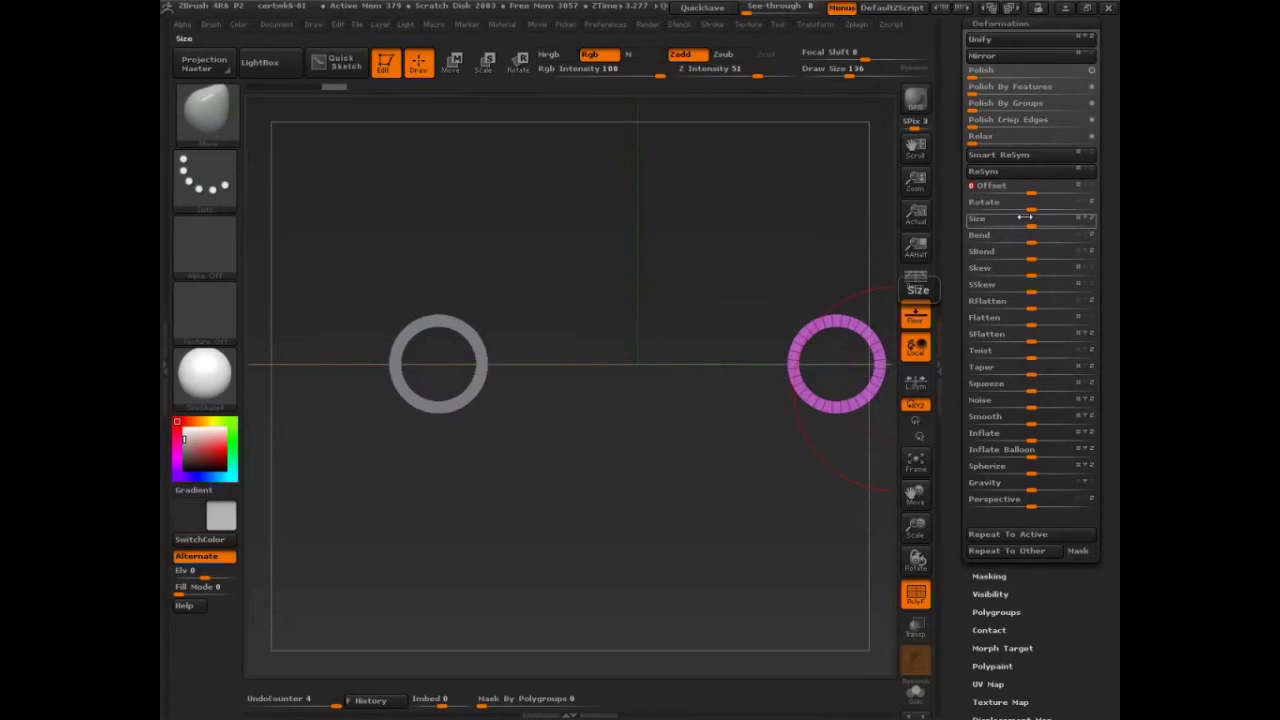
left_click(1025, 218)
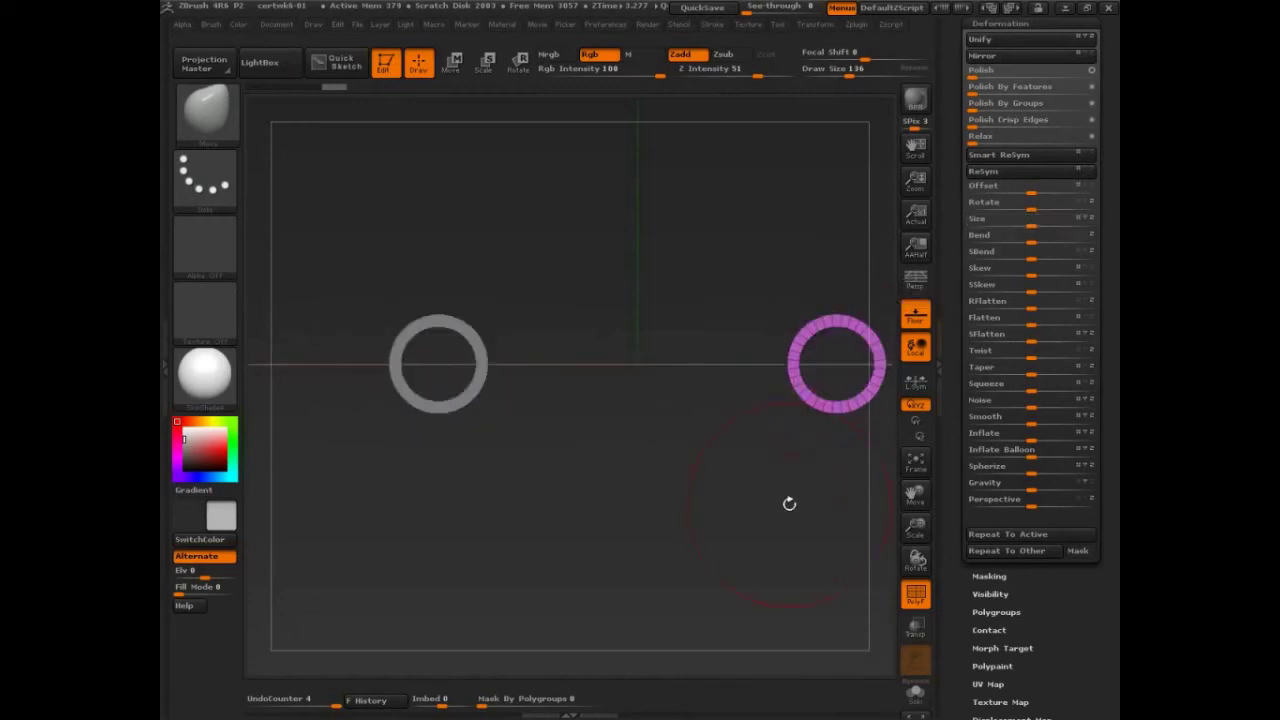
left_click_drag(789, 503, 900, 300)
scroll(1004, 163, "up", 3)
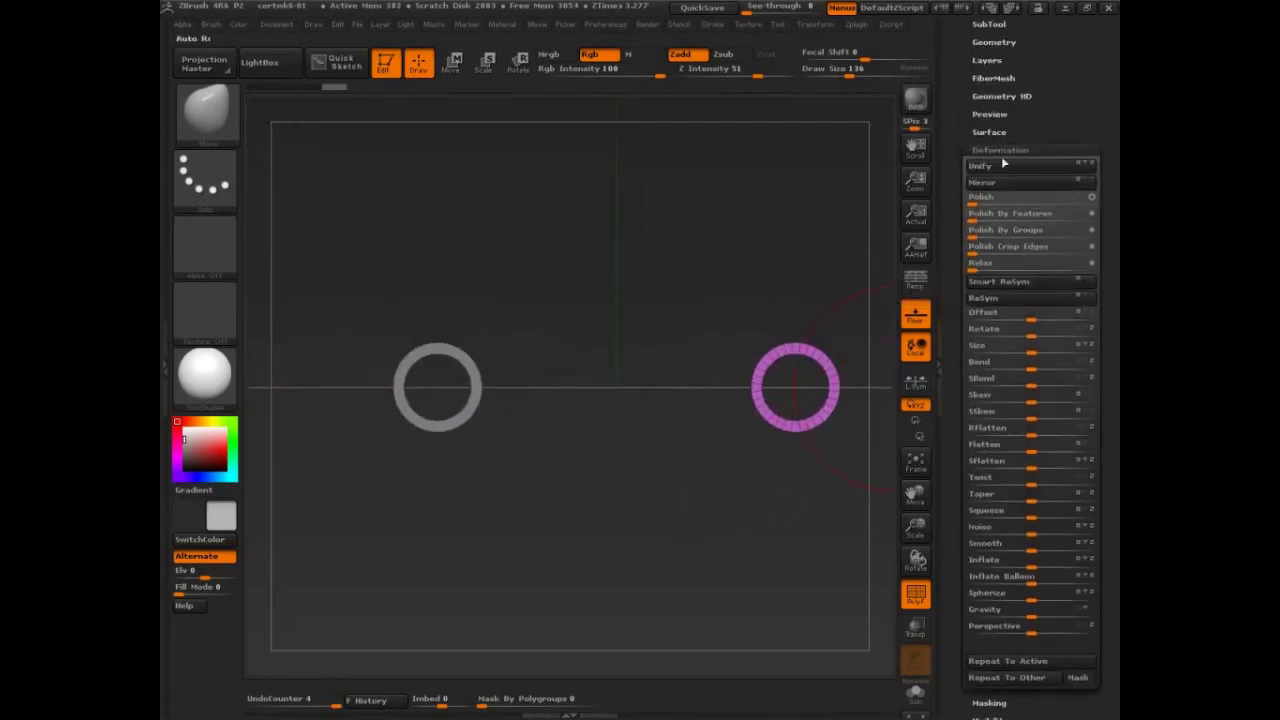
scroll(1004, 163, "up", 4)
left_click(997, 137)
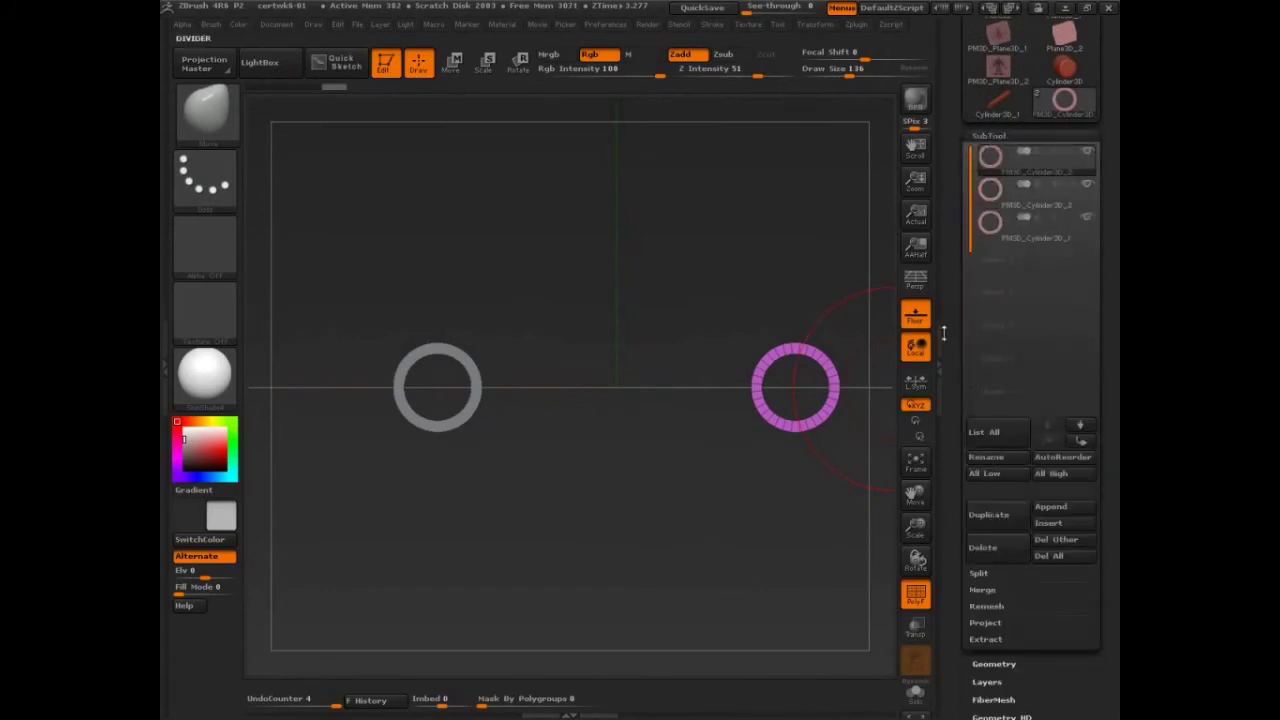
scroll(1032, 371, "down", 5)
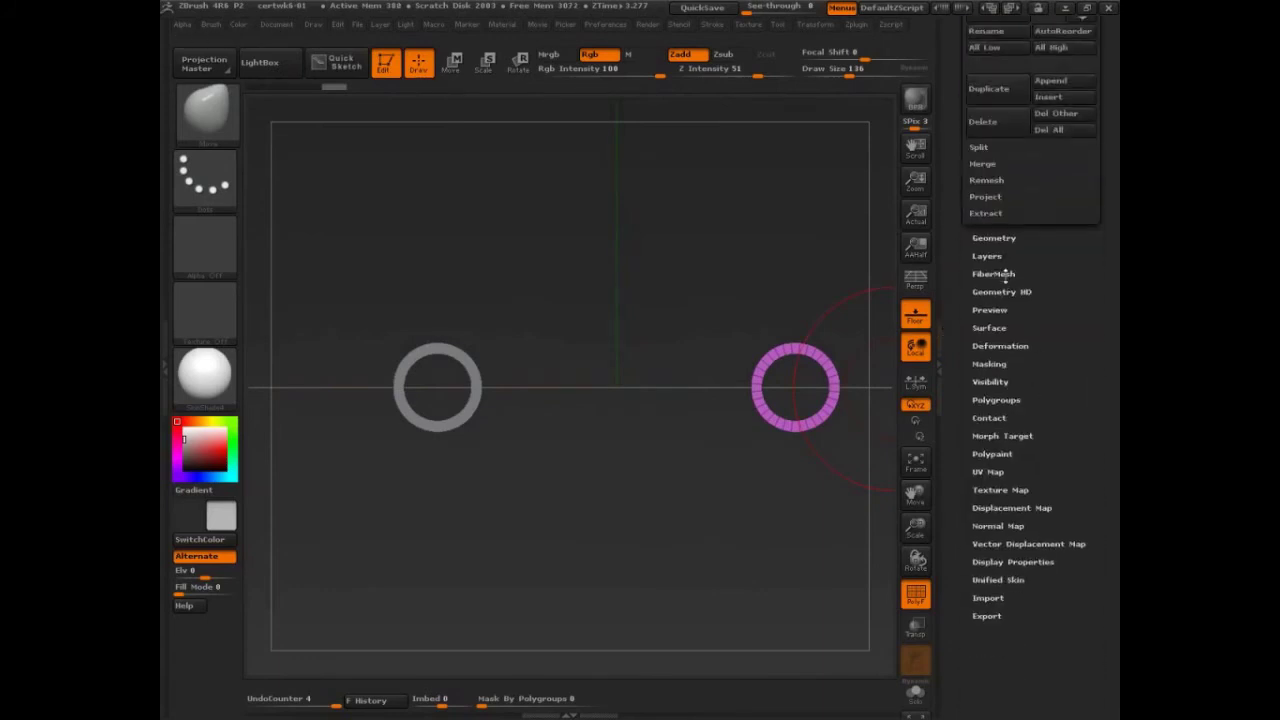
left_click(1000, 345)
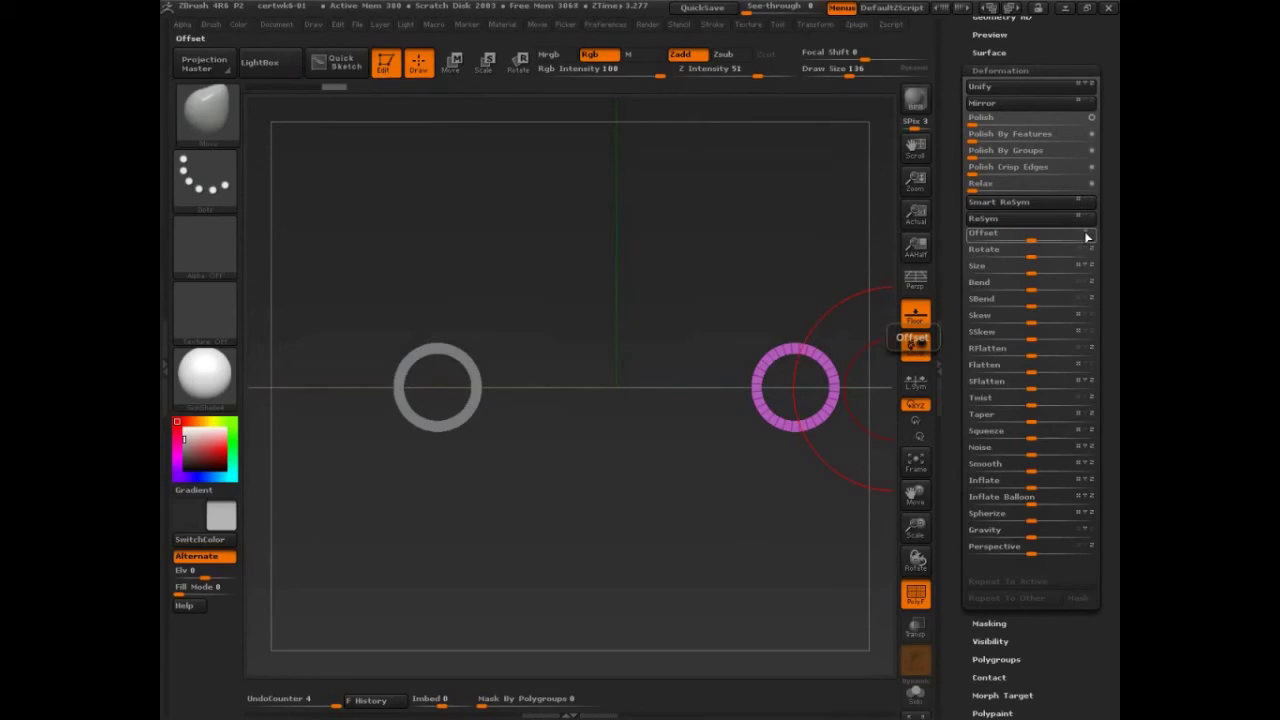
key("ctrl")
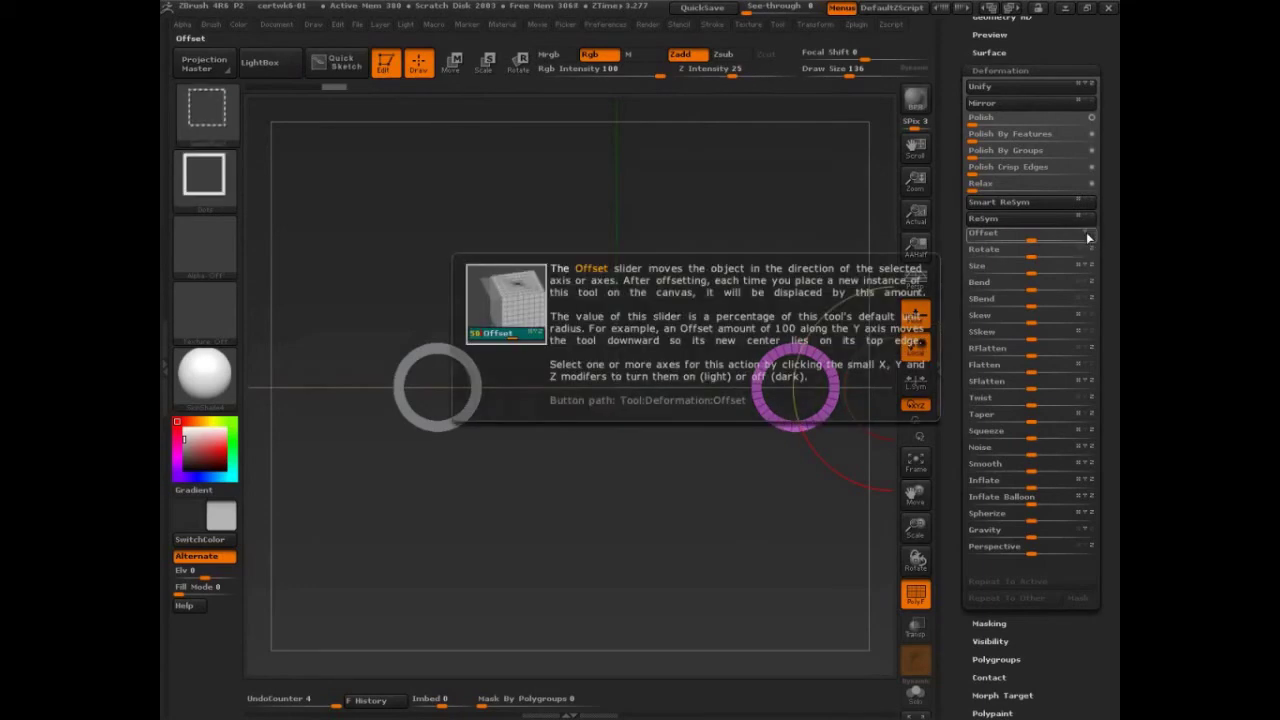
mouse_move(1085, 235)
left_mouse_down()
mouse_move(1033, 254)
mouse_move(1086, 219)
mouse_move(1046, 249)
mouse_move(810, 190)
left_mouse_up()
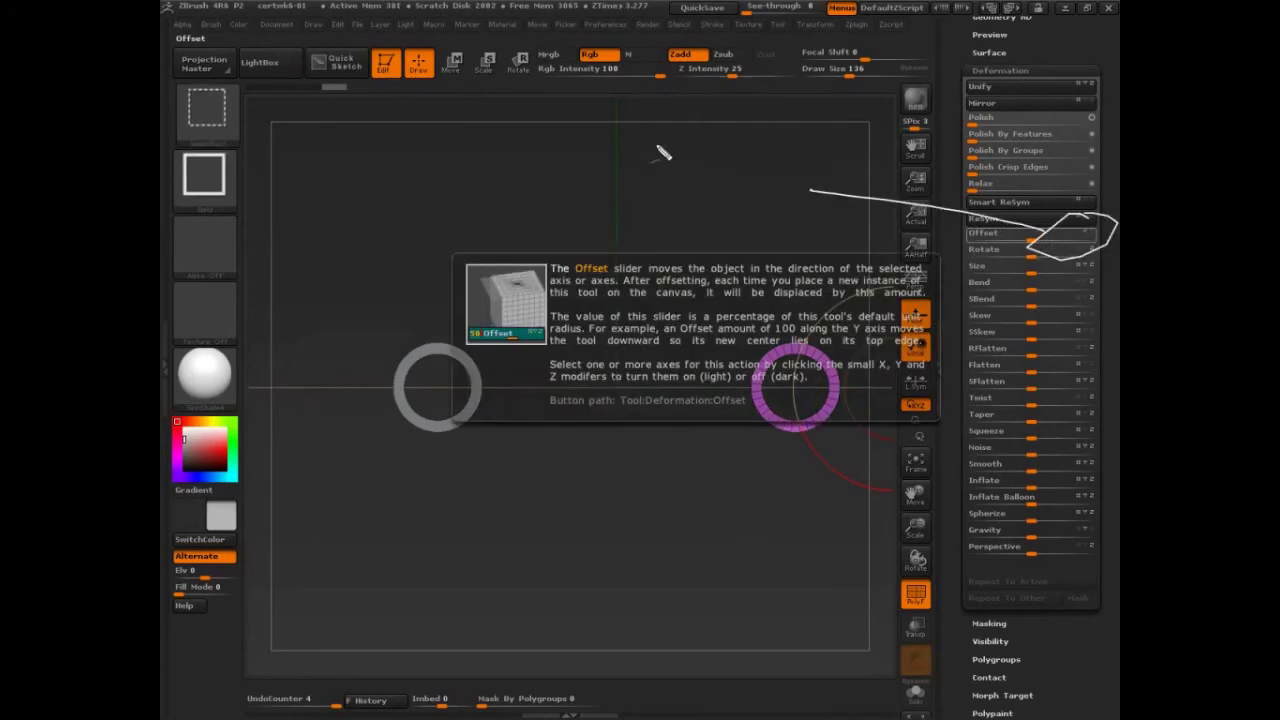
mouse_move(415, 155)
left_mouse_down()
mouse_move(734, 261)
mouse_move(288, 268)
left_mouse_up()
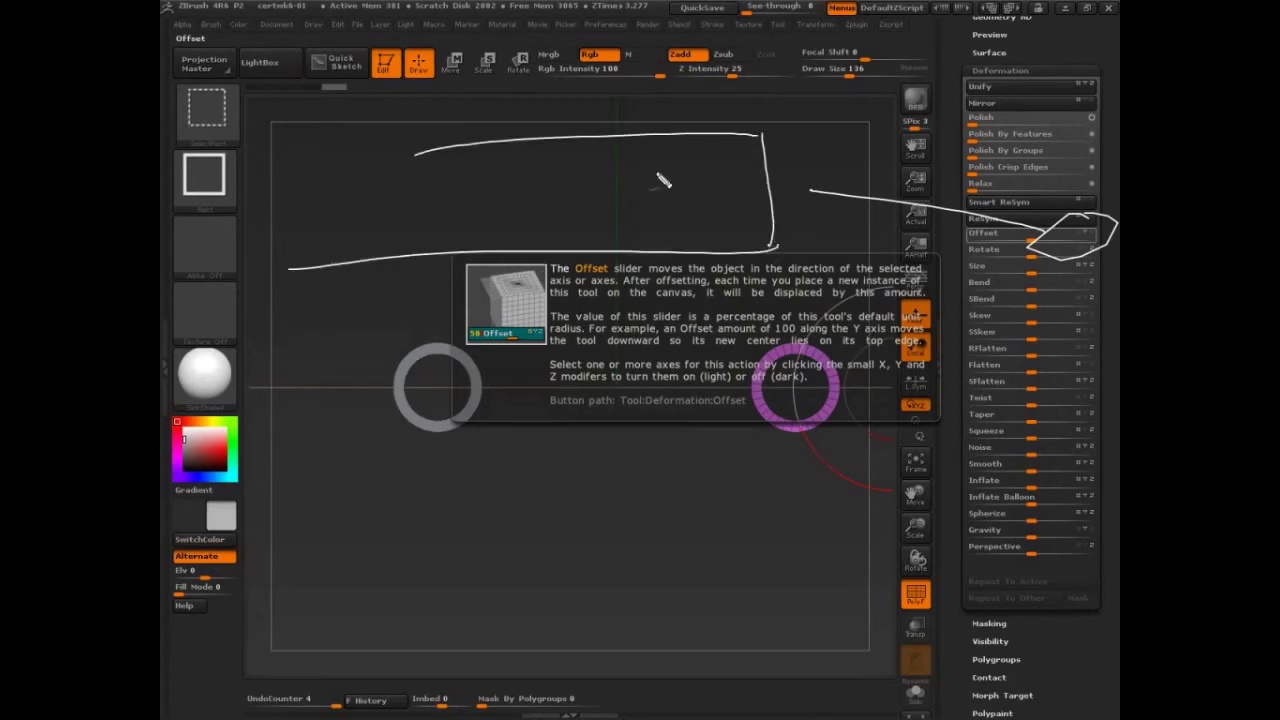
mouse_move(636, 149)
left_mouse_down()
mouse_move(618, 168)
mouse_move(657, 157)
left_mouse_up()
left_click_drag(665, 145, 657, 170)
mouse_move(686, 160)
left_mouse_down()
mouse_move(712, 172)
mouse_move(646, 152)
mouse_move(656, 180)
mouse_move(672, 148)
left_mouse_up()
key("Escape")
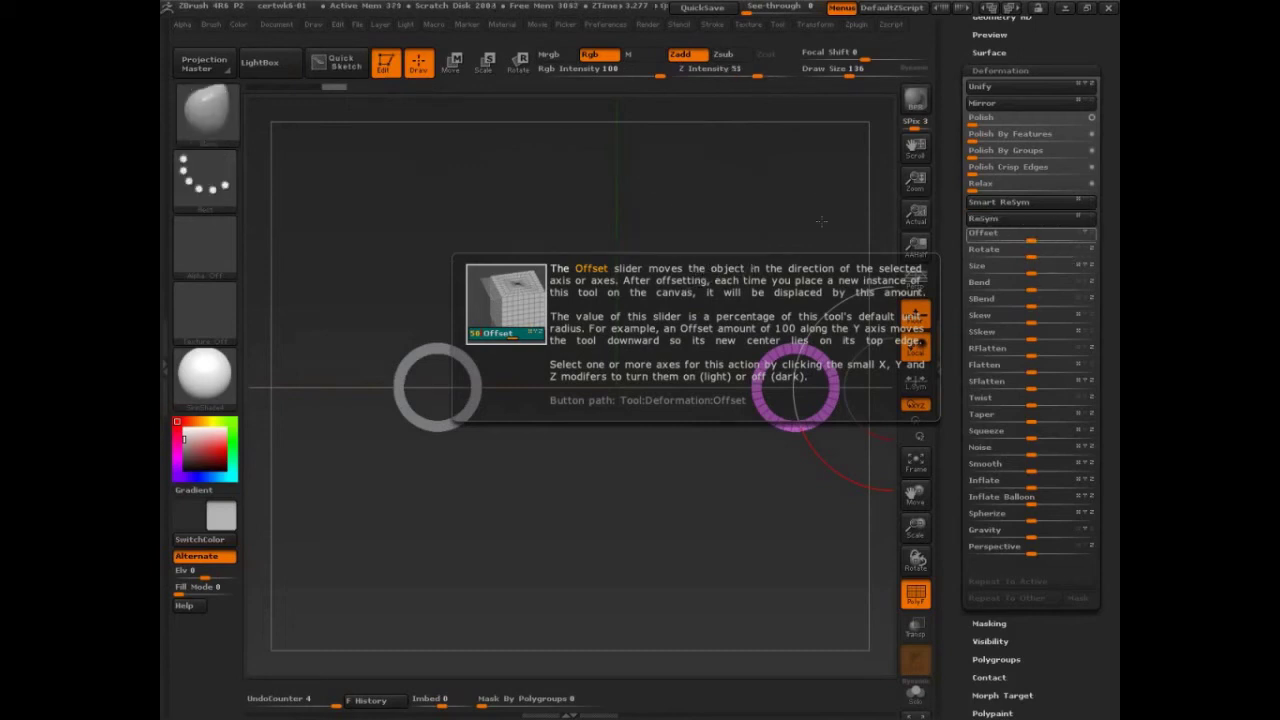
key("Escape")
mouse_move(820, 221)
left_mouse_down()
mouse_move(817, 243)
mouse_move(808, 233)
left_mouse_up()
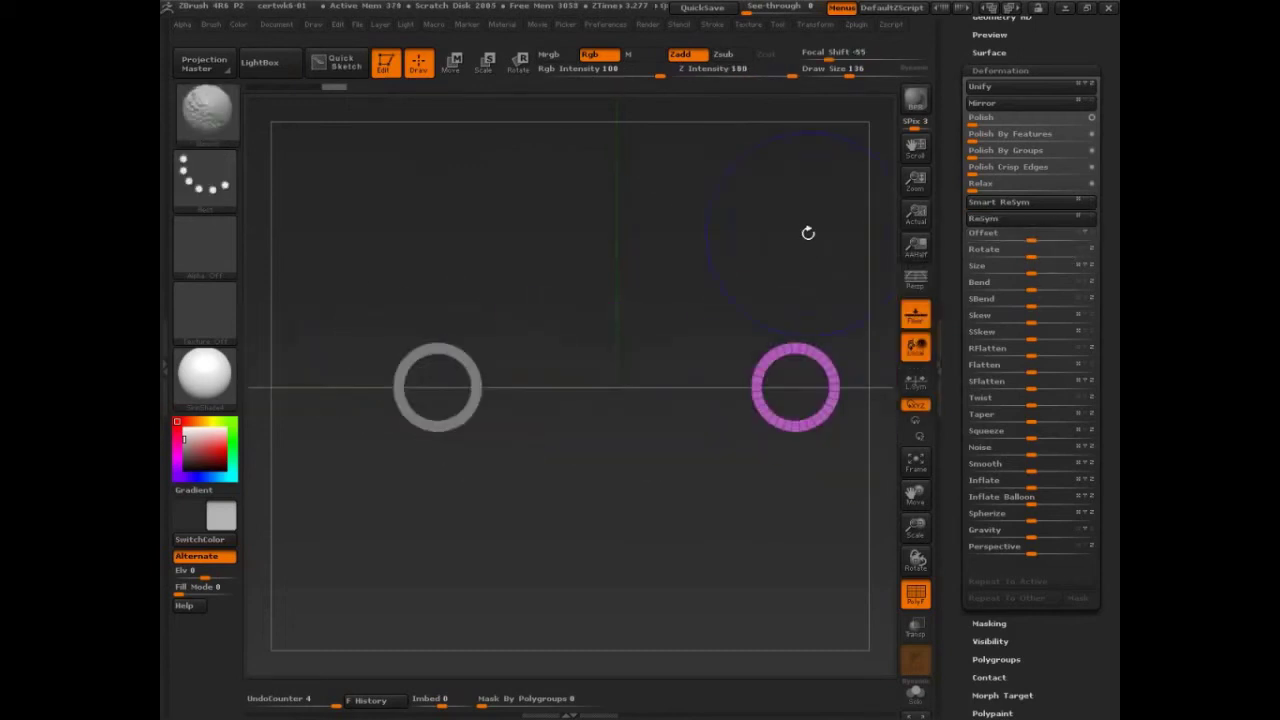
key("b")
key("m")
key("v")
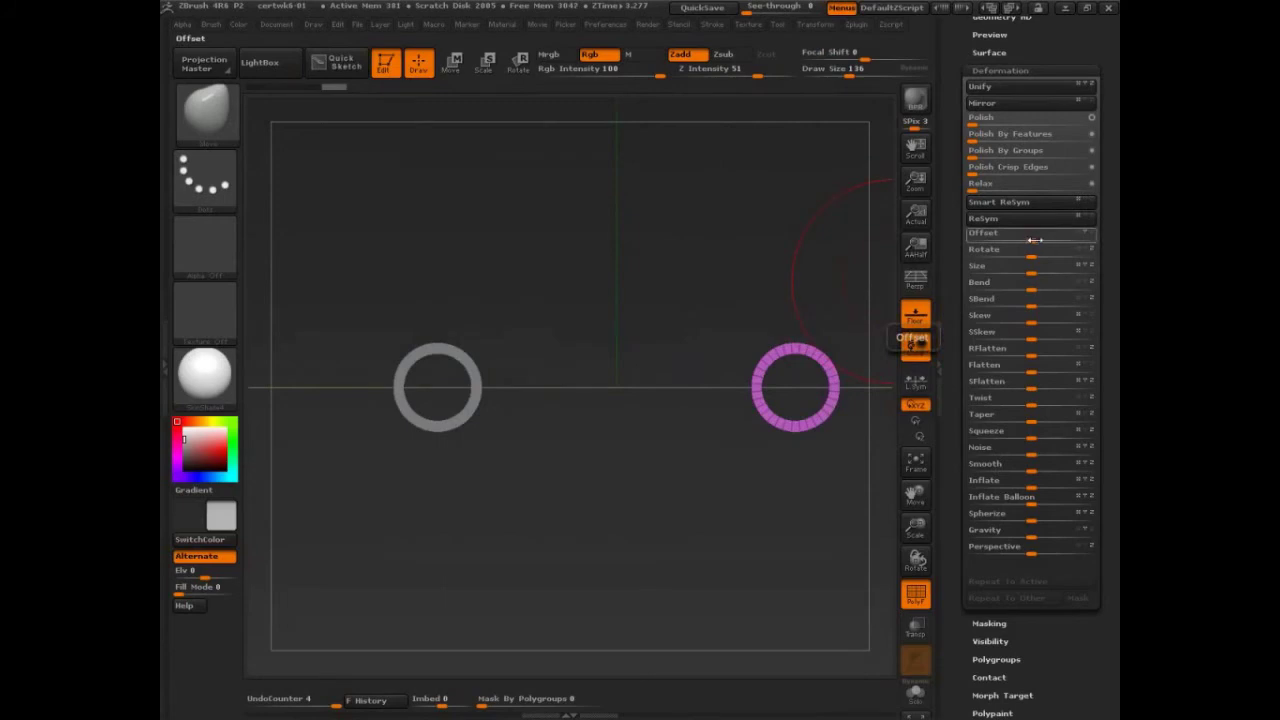
left_click_drag(770, 470, 760, 490)
key("ctrl+shift")
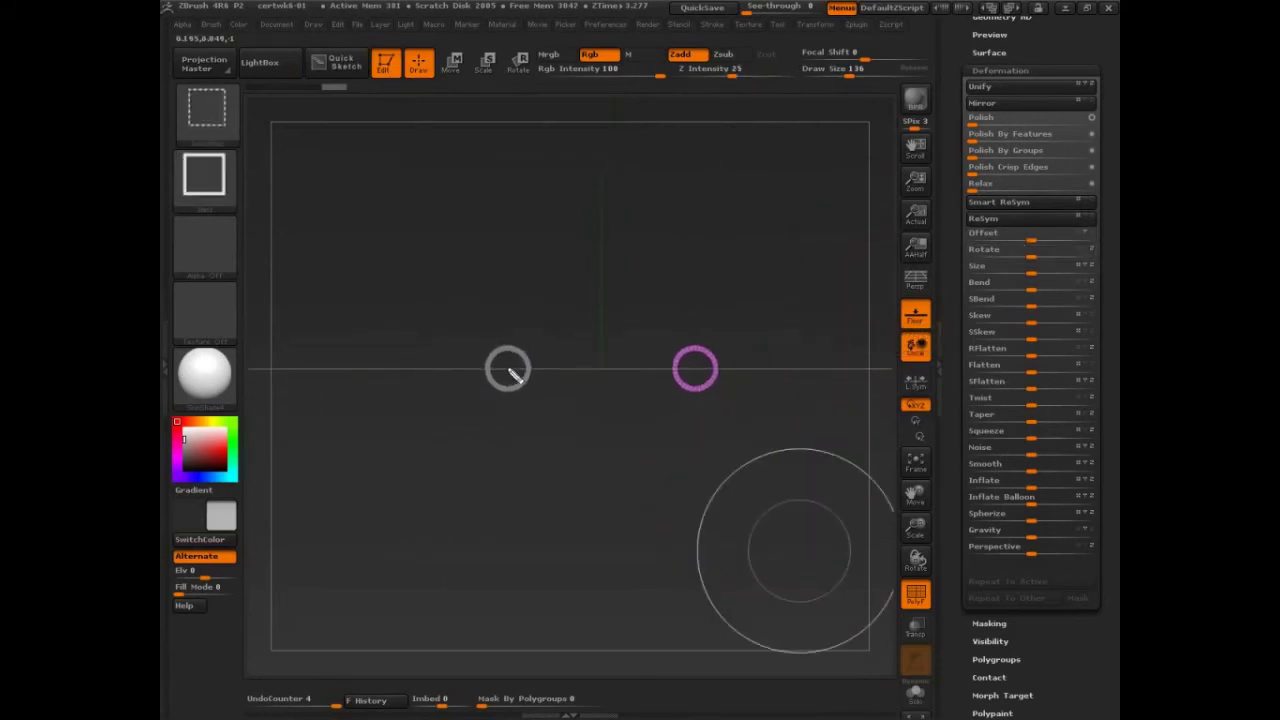
mouse_move(506, 368)
left_mouse_down("ctrl+shift")
mouse_move(694, 368)
mouse_move(613, 372)
mouse_move(558, 354)
left_mouse_up("ctrl+shift")
left_click_drag(636, 356, 648, 364)
mouse_move(656, 354)
left_mouse_down()
mouse_move(608, 272)
mouse_move(584, 316)
mouse_move(598, 292)
left_mouse_up()
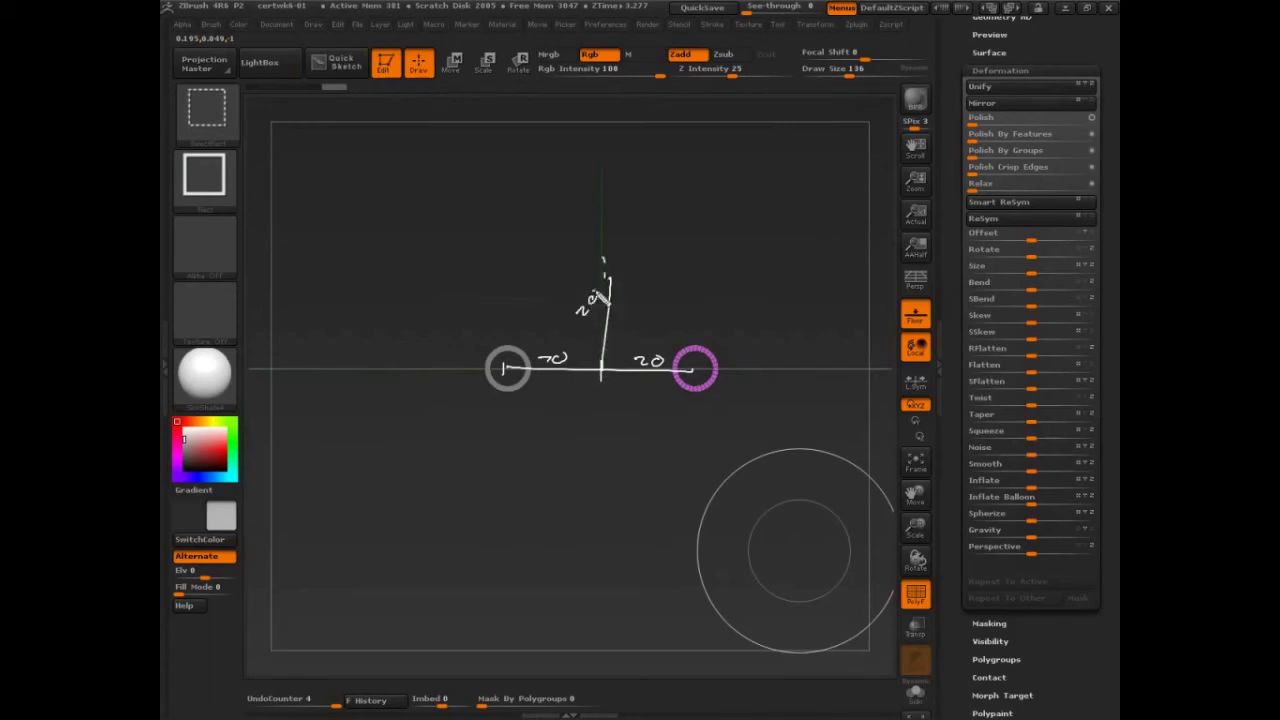
mouse_move(600, 376)
left_mouse_down()
mouse_move(598, 460)
mouse_move(628, 420)
left_mouse_up()
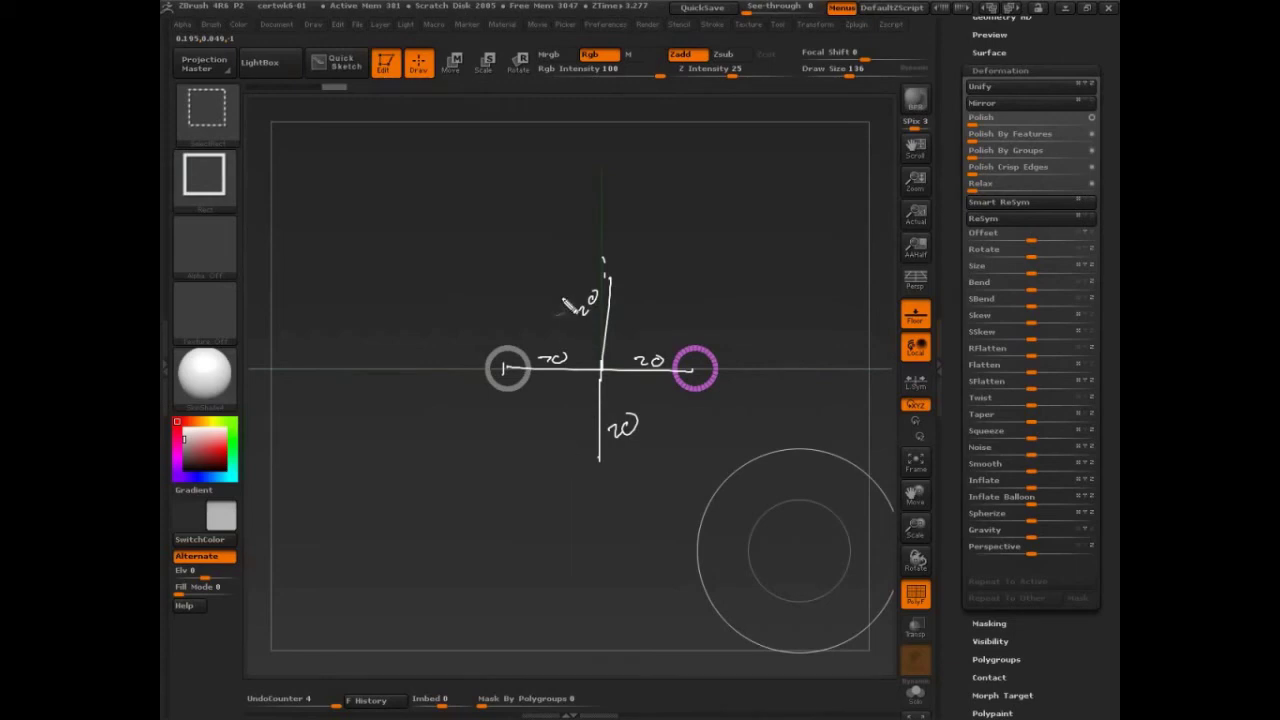
mouse_move(556, 278)
left_mouse_down()
mouse_move(534, 296)
mouse_move(556, 280)
left_mouse_up()
mouse_move(648, 270)
left_mouse_down()
mouse_move(634, 288)
mouse_move(650, 272)
left_mouse_up()
mouse_move(548, 418)
left_mouse_down()
mouse_move(545, 436)
mouse_move(549, 420)
left_mouse_up()
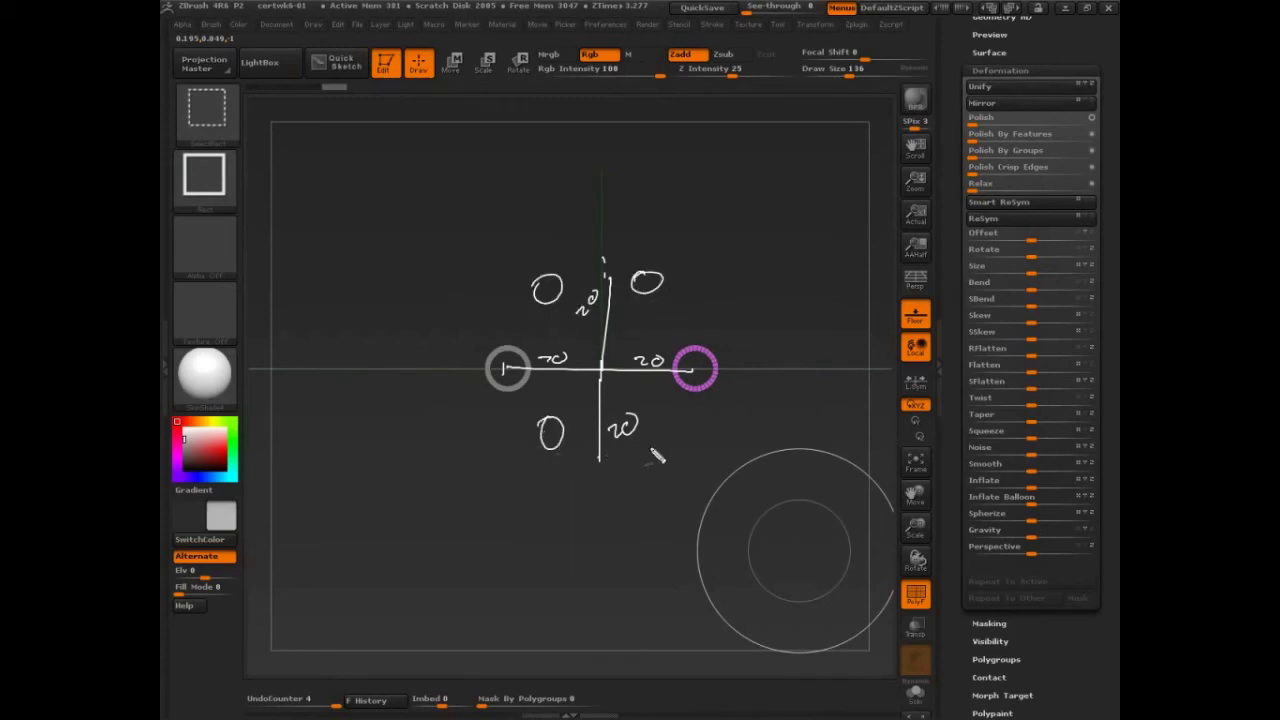
left_click_drag(658, 434, 646, 455)
mouse_move(604, 258)
left_mouse_down()
mouse_move(606, 360)
mouse_move(607, 316)
mouse_move(548, 312)
left_mouse_up()
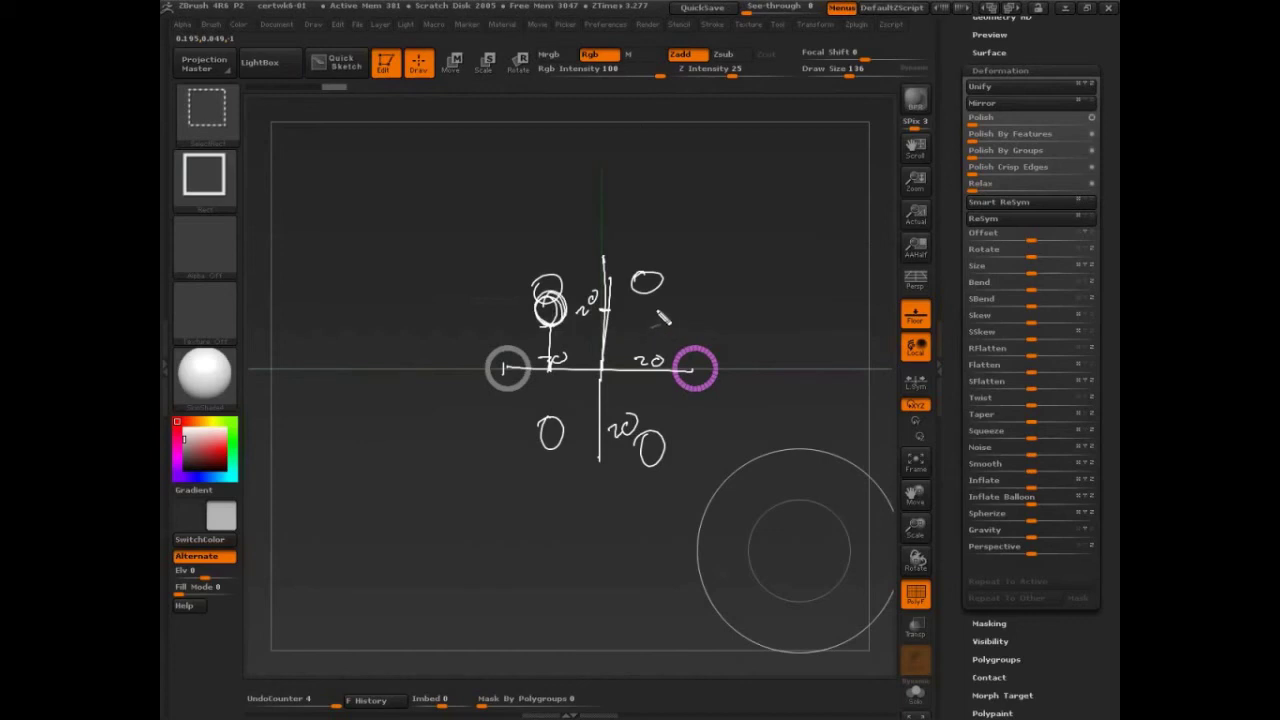
mouse_move(660, 316)
left_mouse_down()
mouse_move(655, 298)
mouse_move(640, 325)
left_mouse_up()
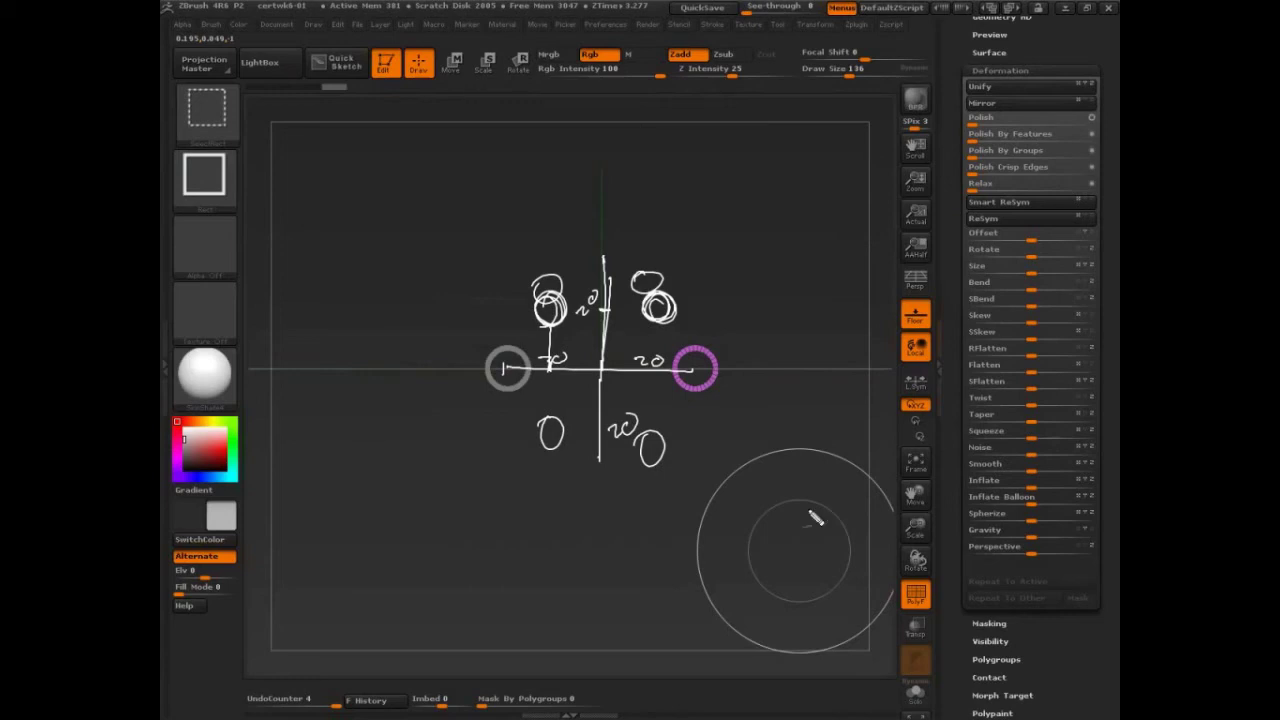
key("Escape")
left_click_drag(778, 485, 809, 502)
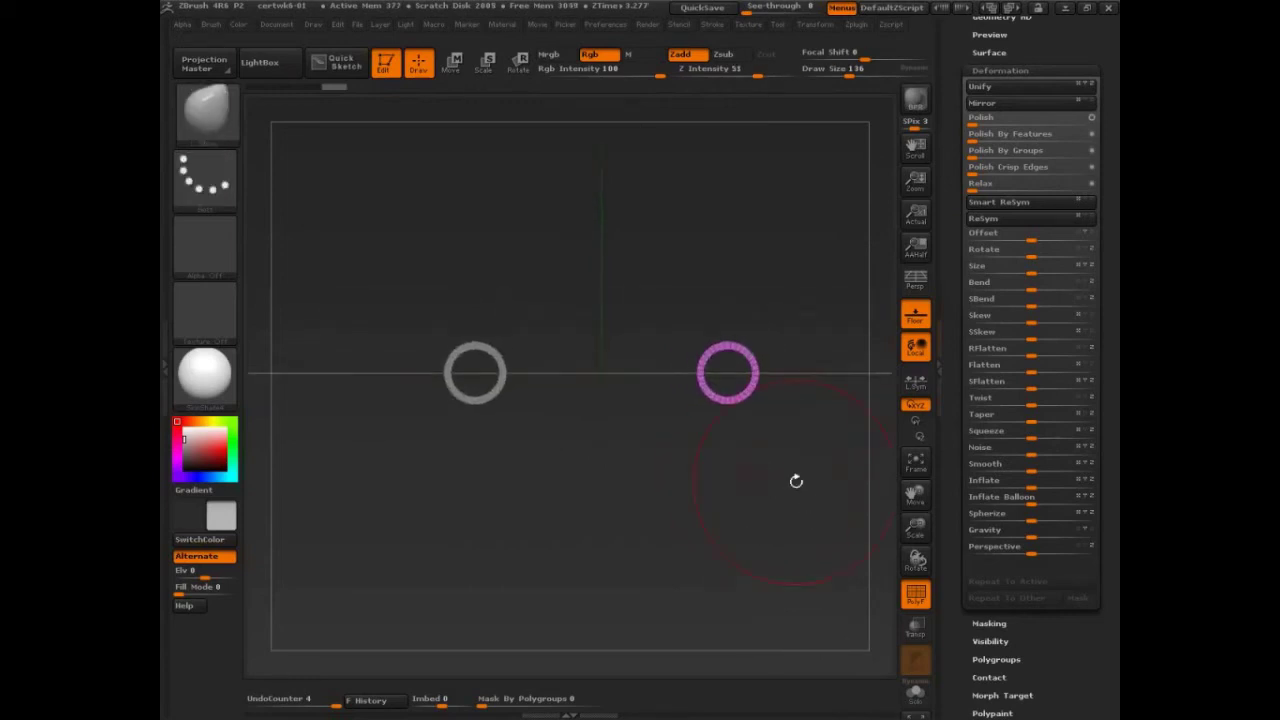
Switch to Move transpose (W) and zoom in on the rings.
key("w")
left_click_drag(601, 389, 637, 529, "alt")
key("ctrl+shift")
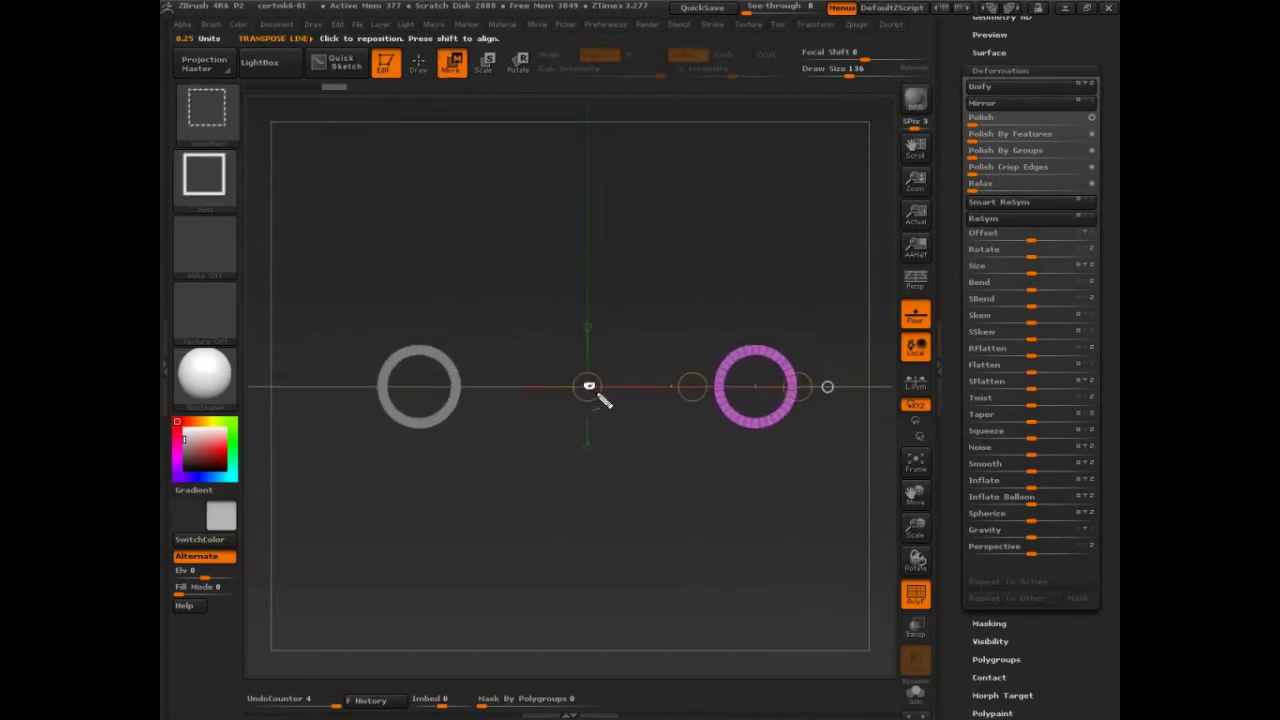
mouse_move(589, 385)
left_mouse_down()
mouse_move(600, 150)
mouse_move(640, 130)
mouse_move(557, 110)
left_mouse_up()
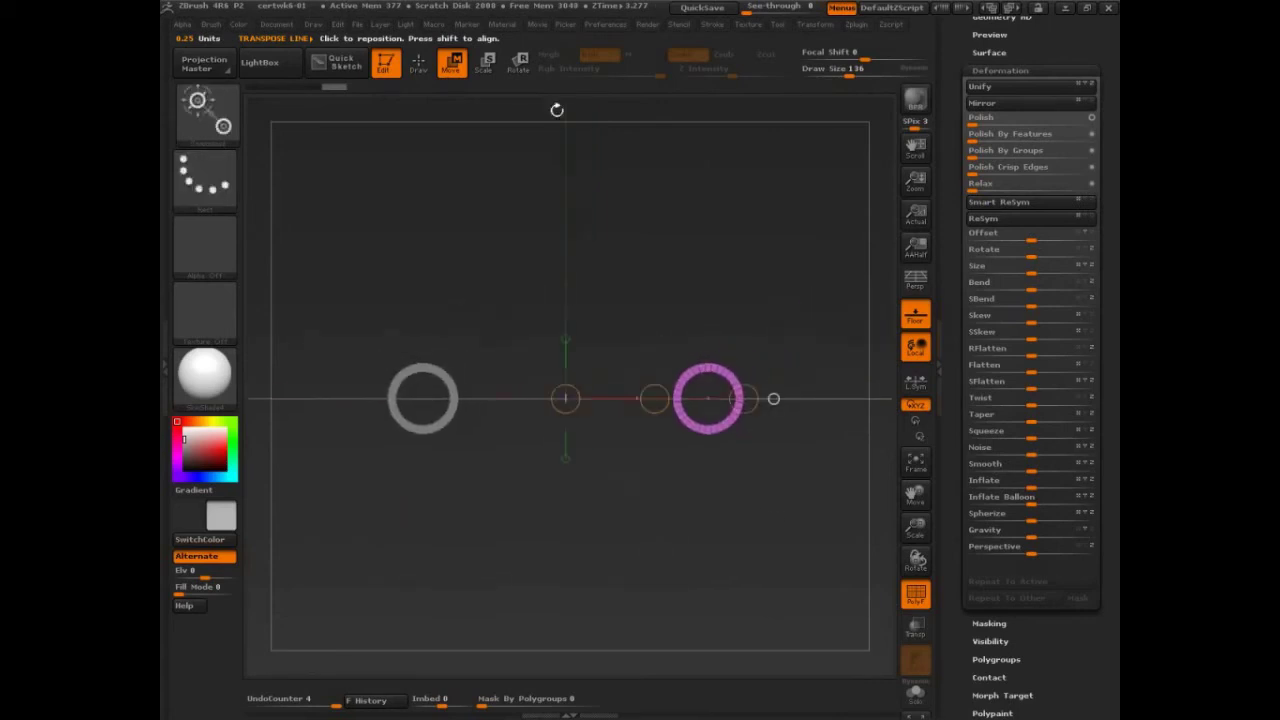
Rotate the pink ring up around the centre pivot, then back down onto the right ring.
left_click(518, 62)
left_click_drag(742, 399, 676, 283)
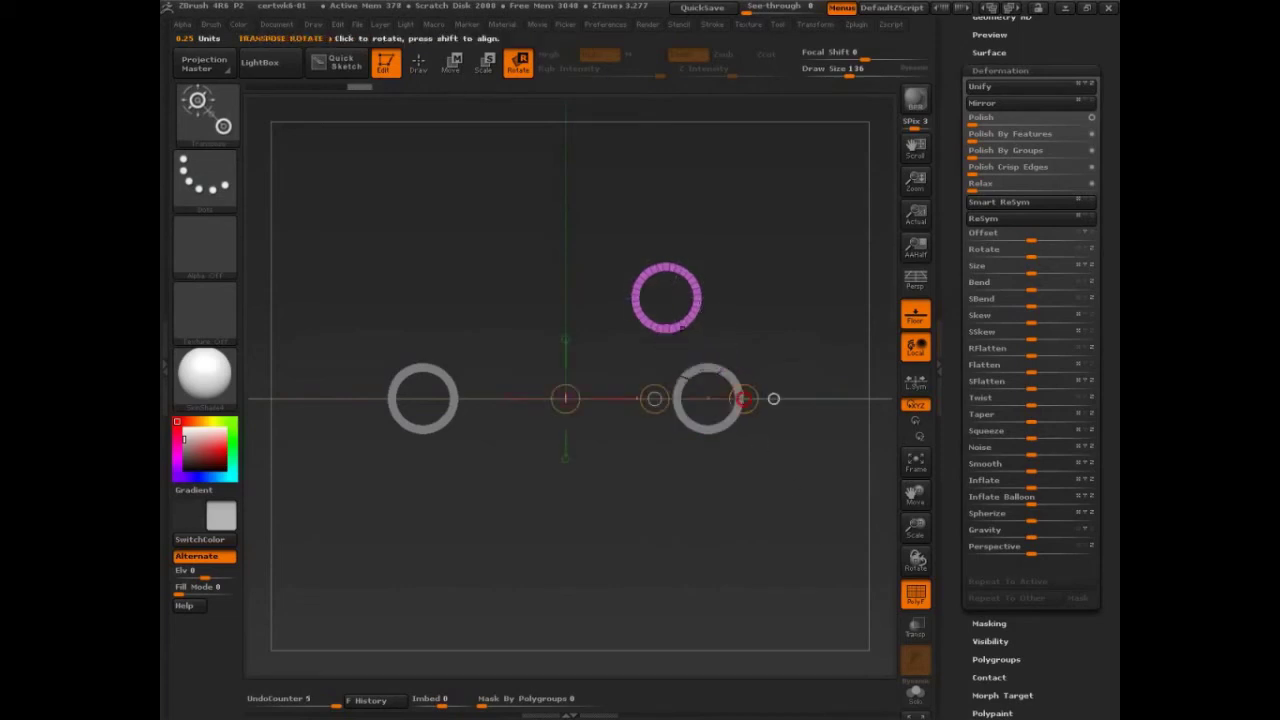
left_click_drag(743, 399, 732, 291)
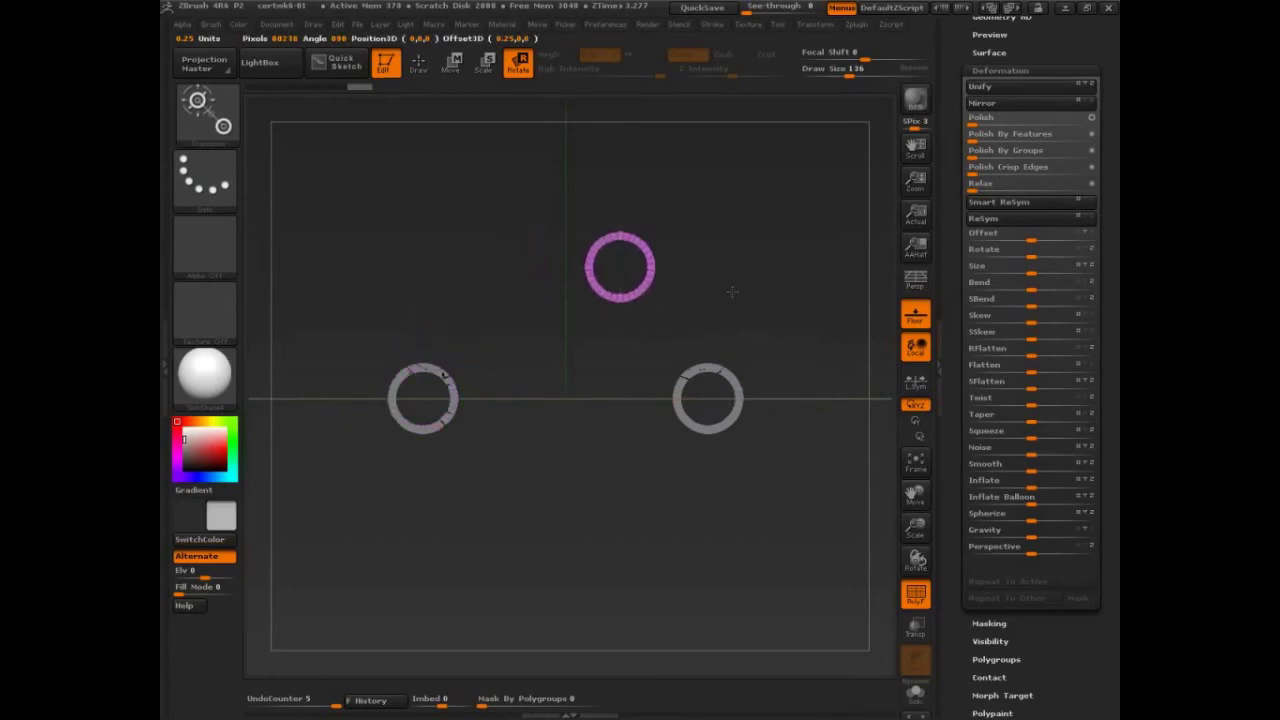
left_click_drag(777, 354, 808, 465)
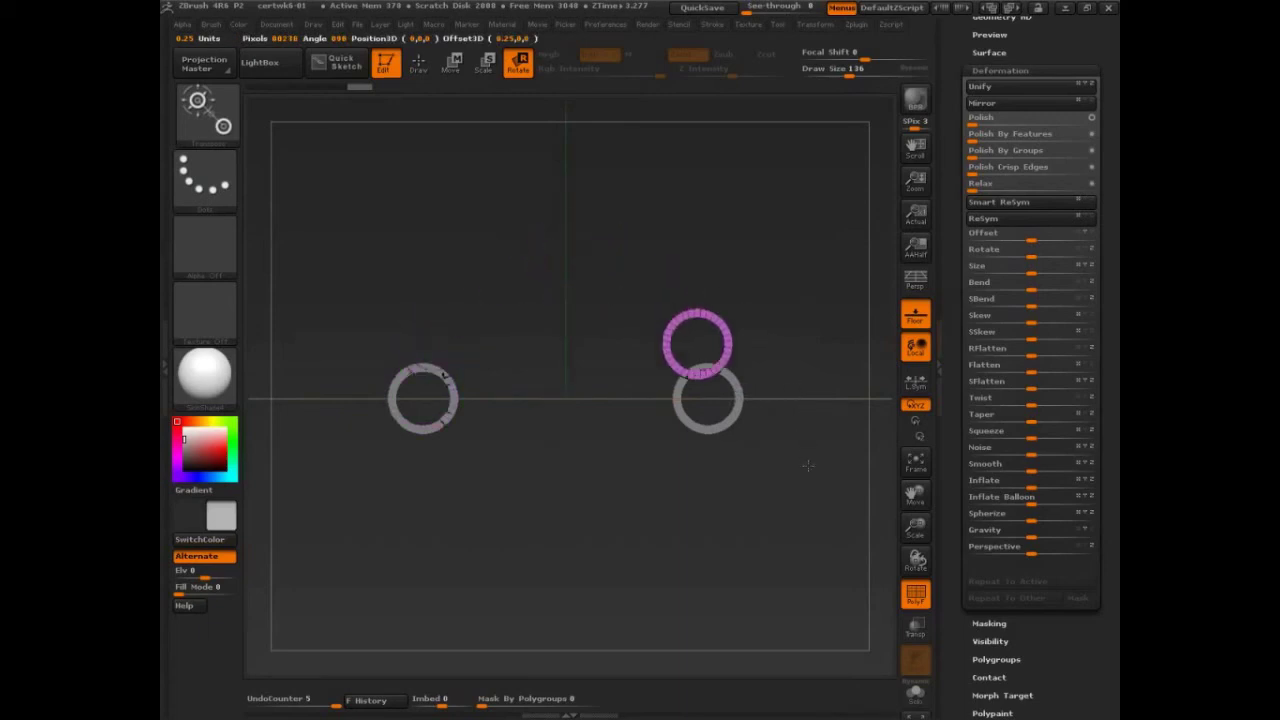
left_click_drag(818, 549, 821, 580)
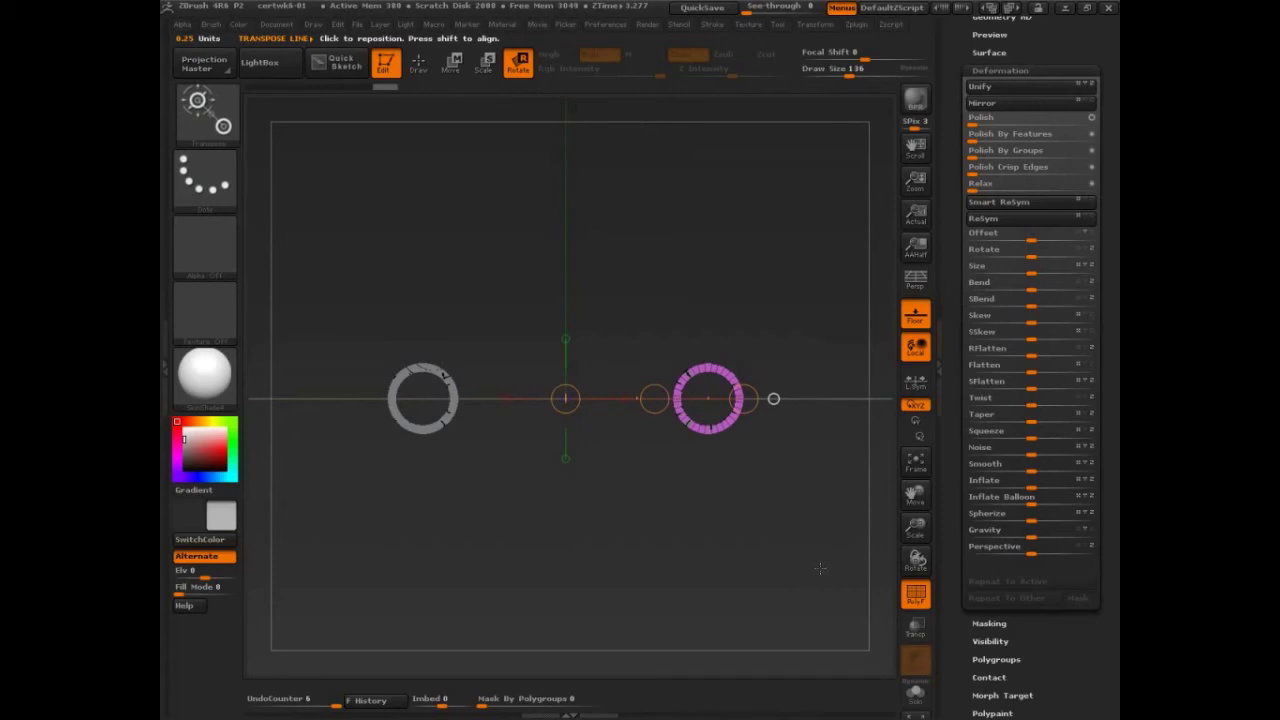
key("ctrl+shift")
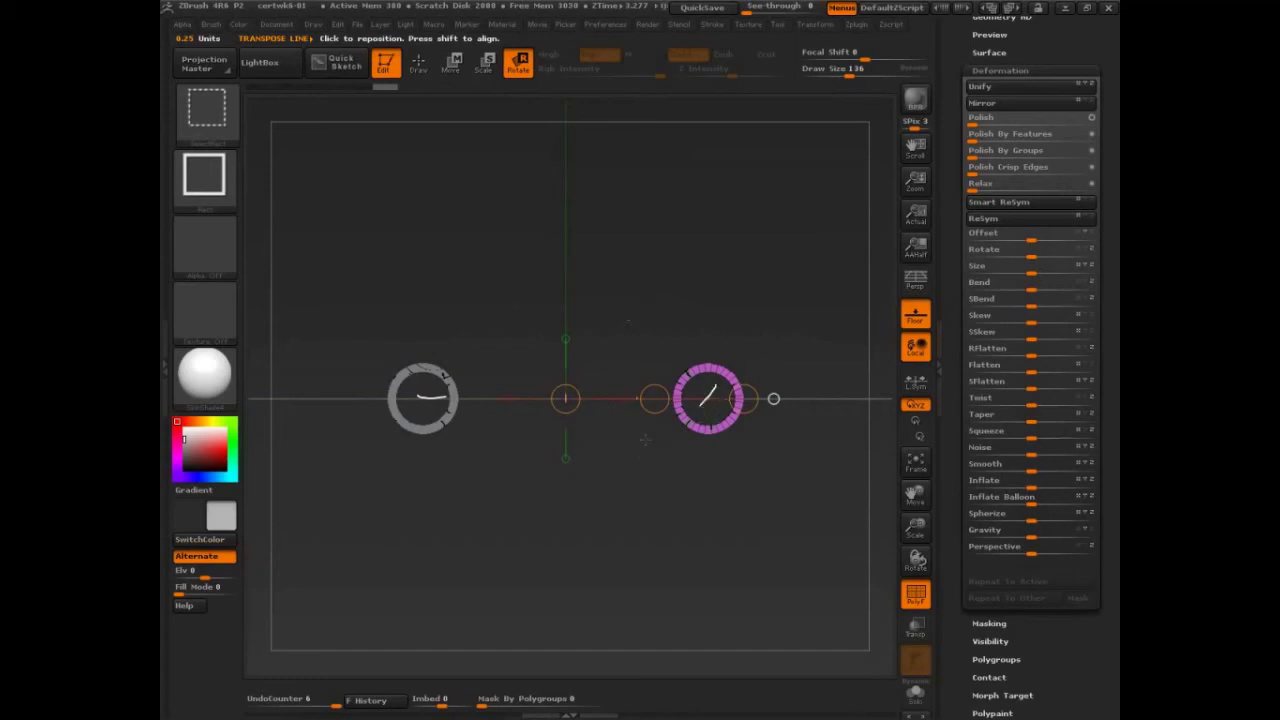
Dock Preferences in the right tray and set Transpose Rotation Steps to 8.
left_click(604, 24)
left_click_drag(591, 45, 962, 78)
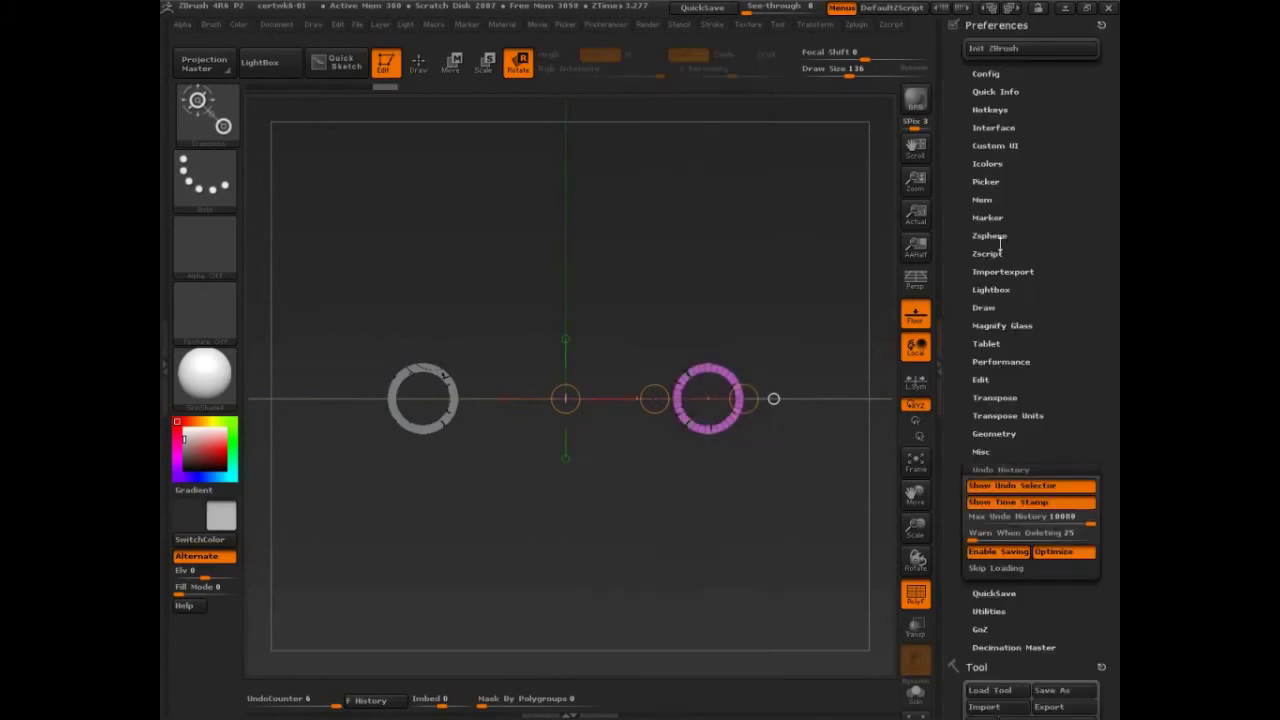
left_click(979, 379)
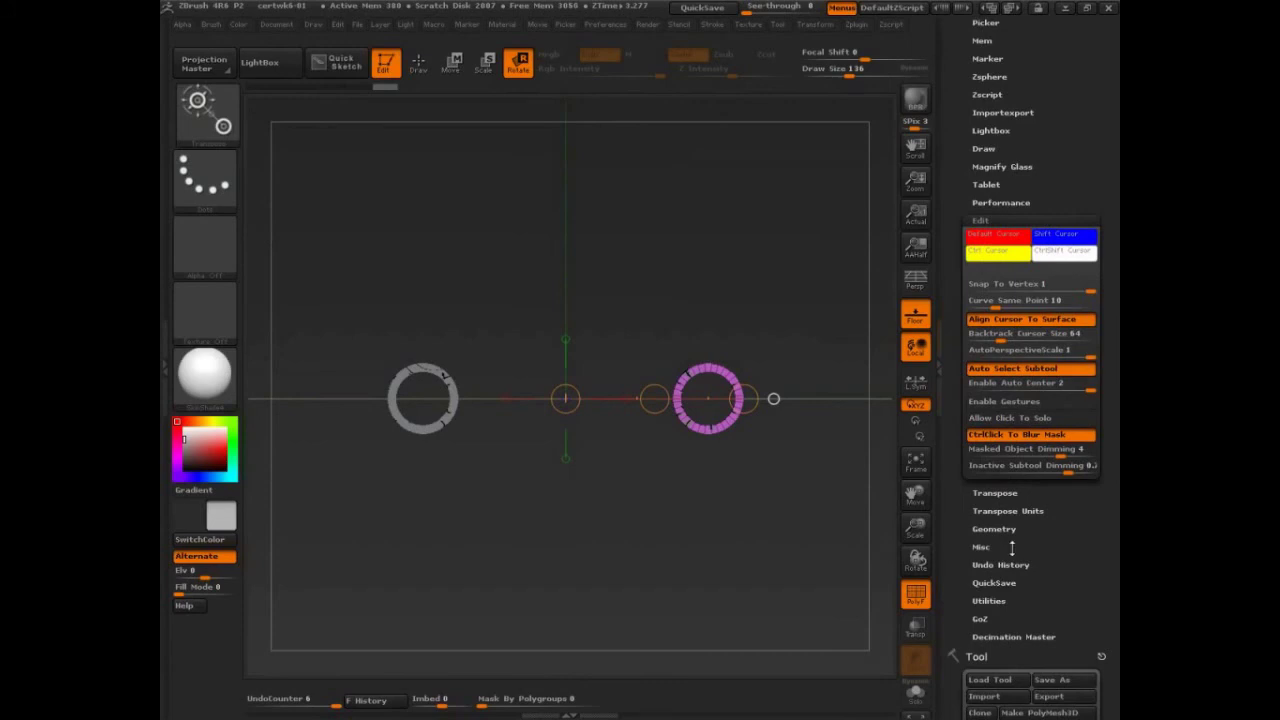
left_click(980, 220)
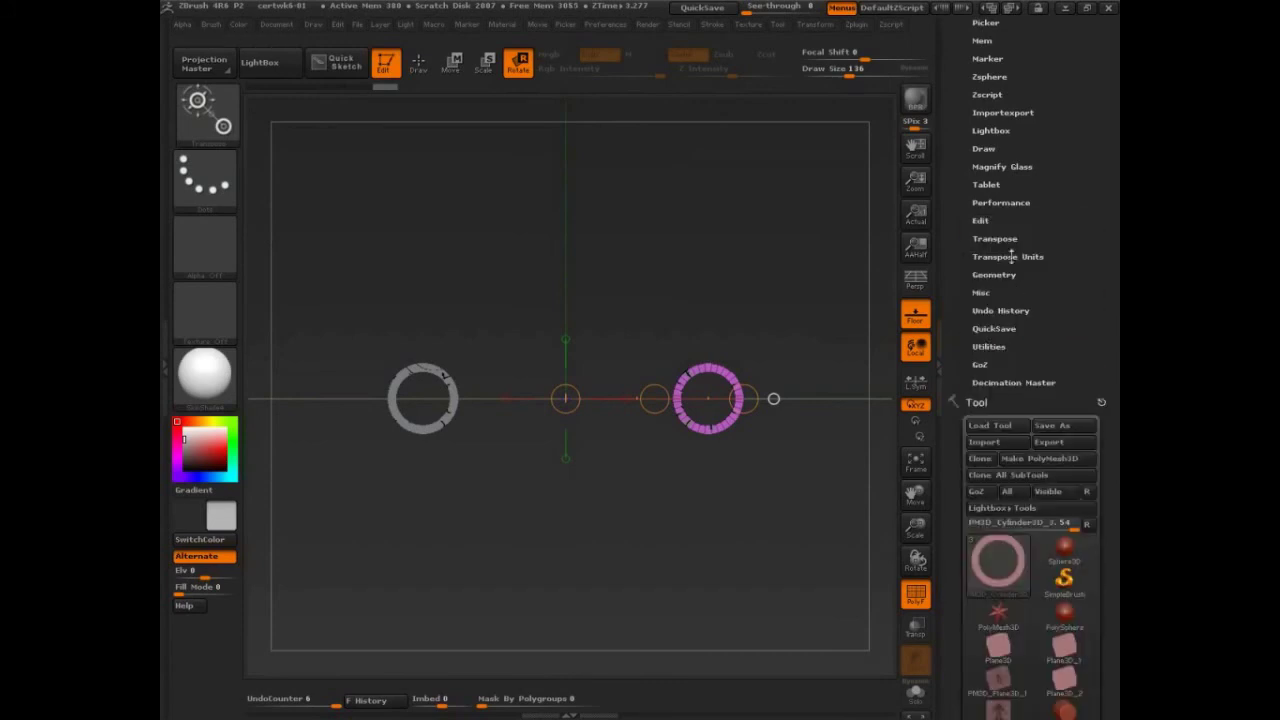
left_click(996, 239)
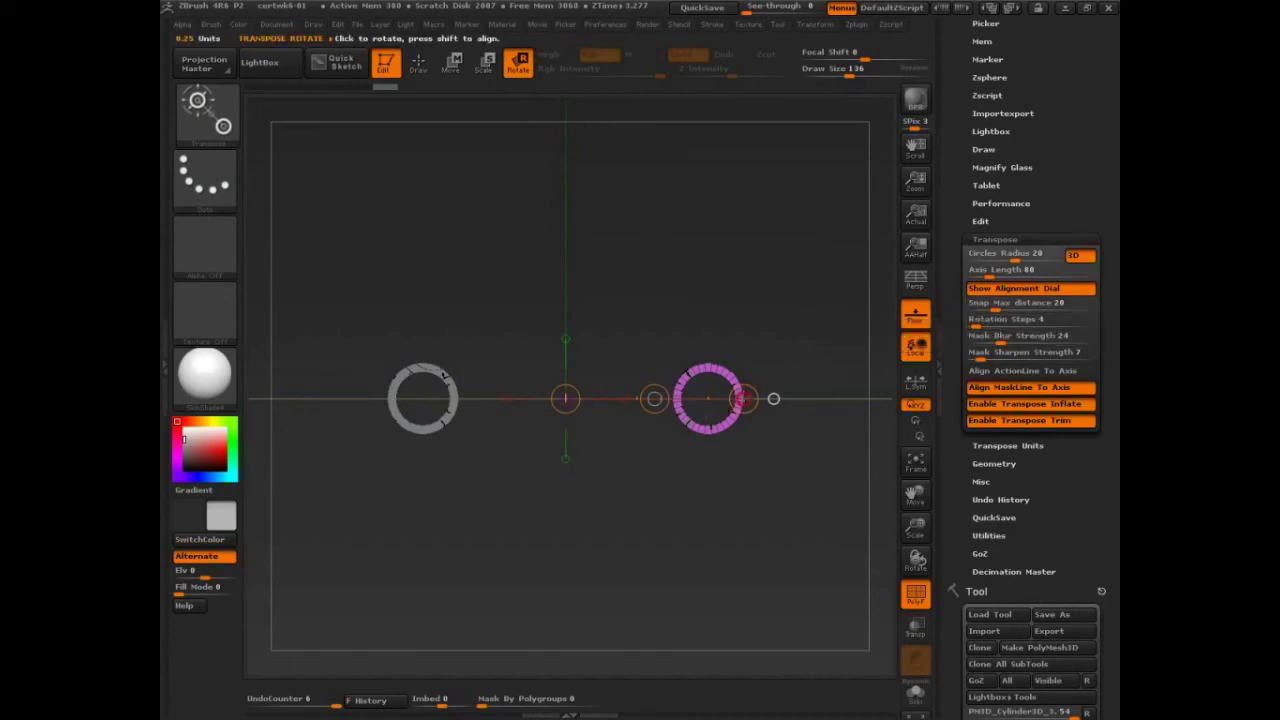
left_click(1000, 319)
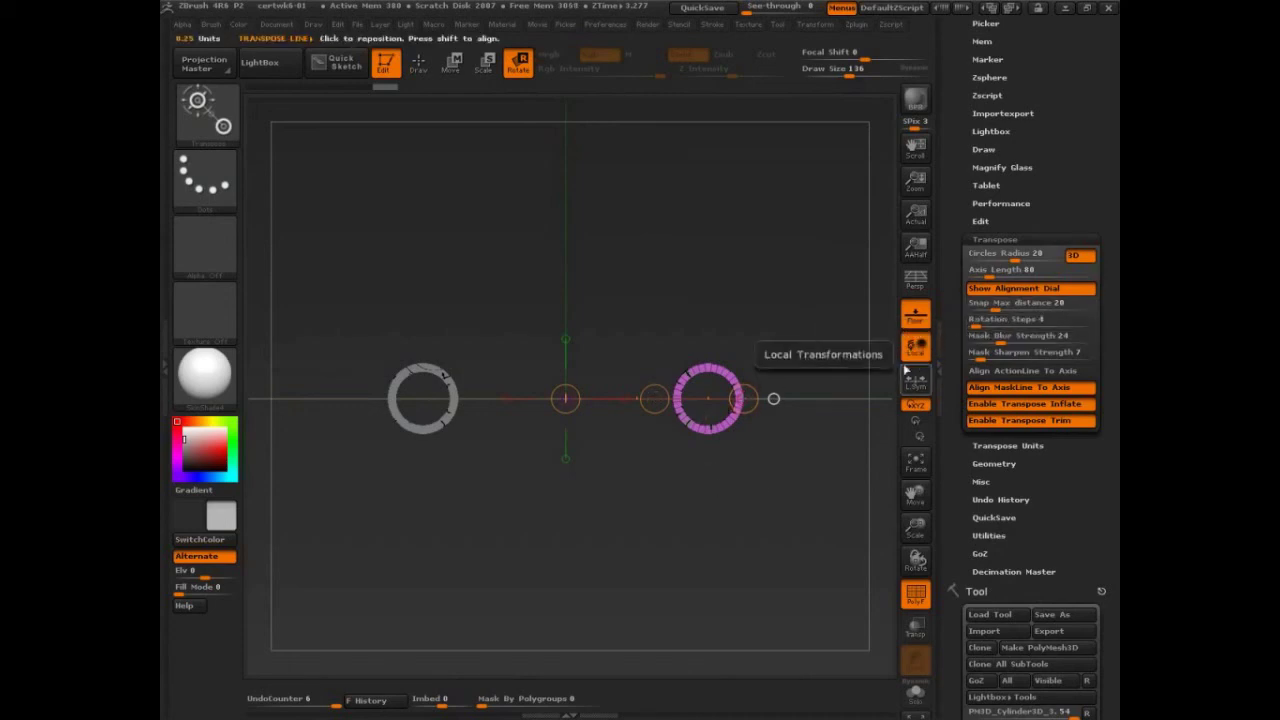
Test-rotate the pink ring around the pivot, then undo the rotation.
left_click_drag(654, 399, 583, 229)
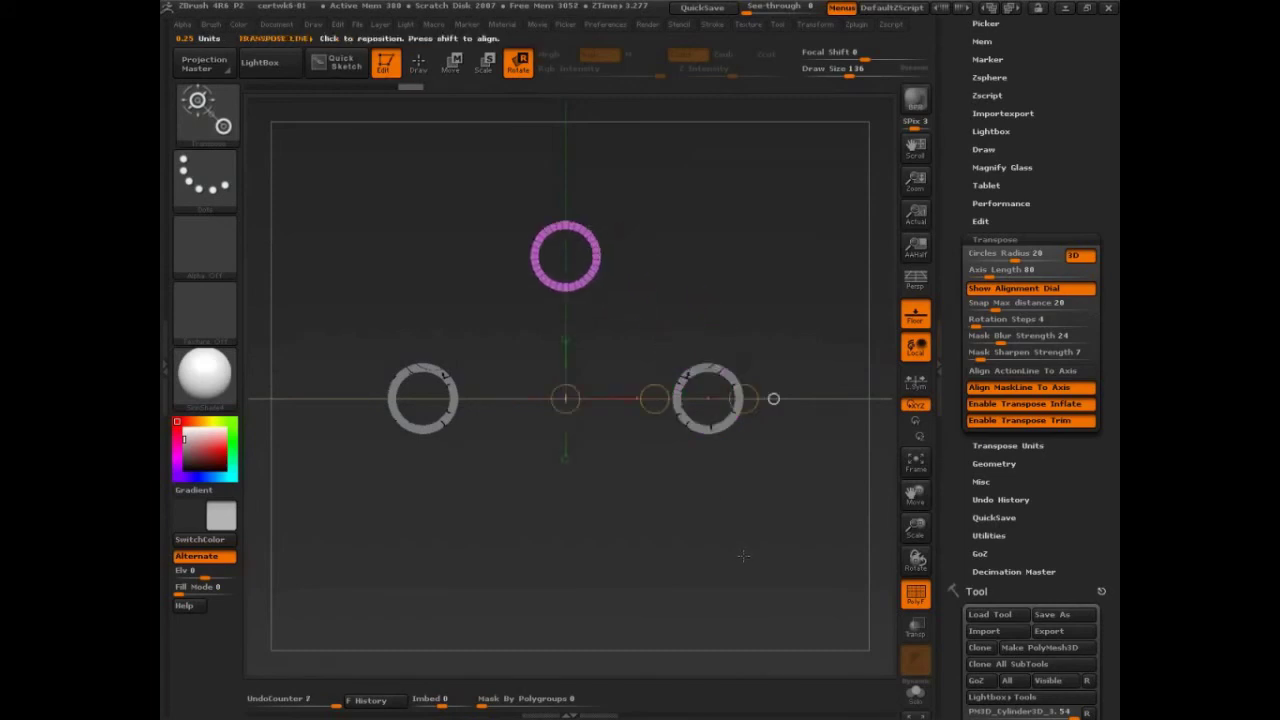
mouse_move(563, 178)
left_mouse_down("ctrl+shift")
mouse_move(563, 215)
mouse_move(810, 402)
left_mouse_up("ctrl+shift")
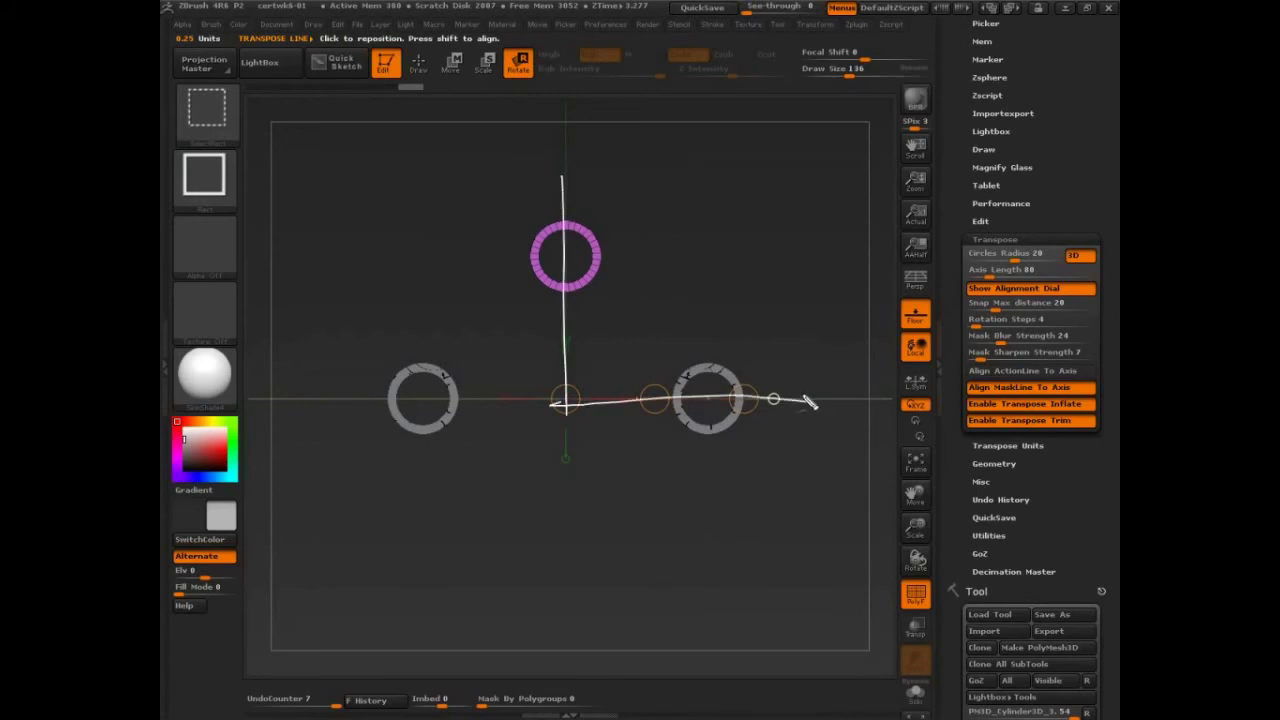
left_click(975, 323)
mouse_move(603, 361)
left_mouse_down()
mouse_move(594, 381)
mouse_move(716, 312)
left_mouse_up()
left_click_drag(628, 306, 665, 257)
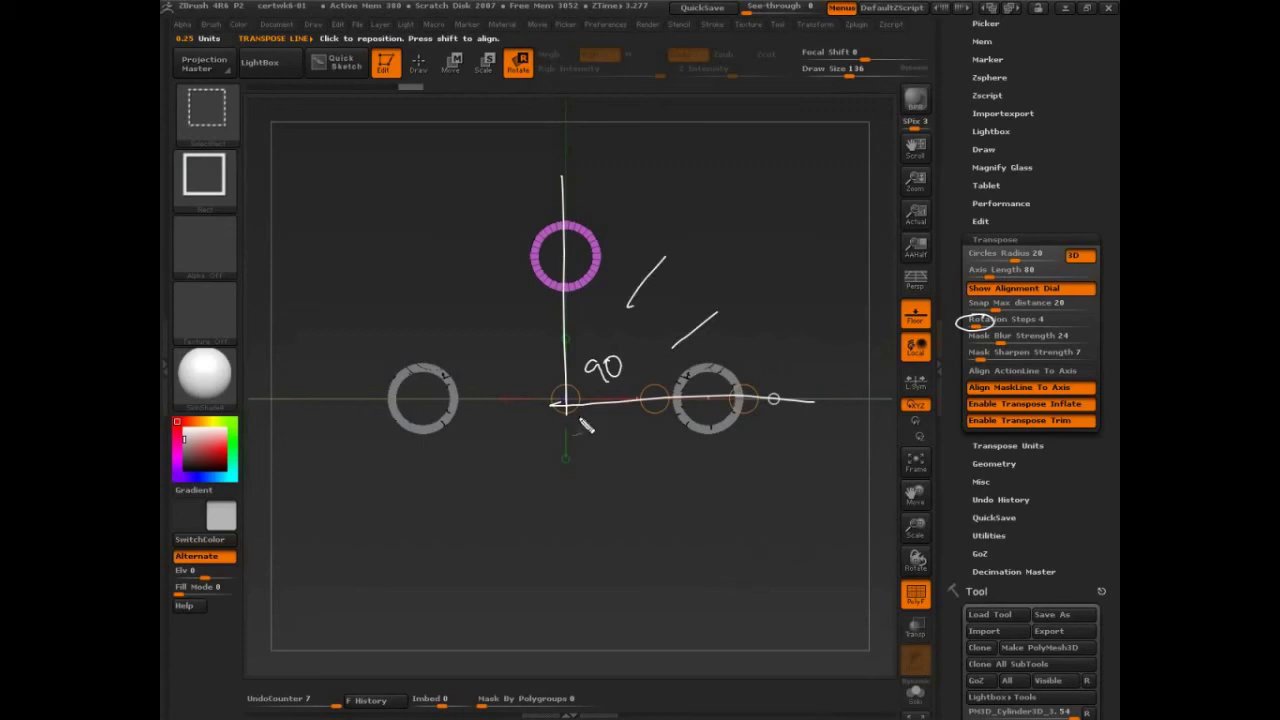
key("Escape")
key("ctrl+z")
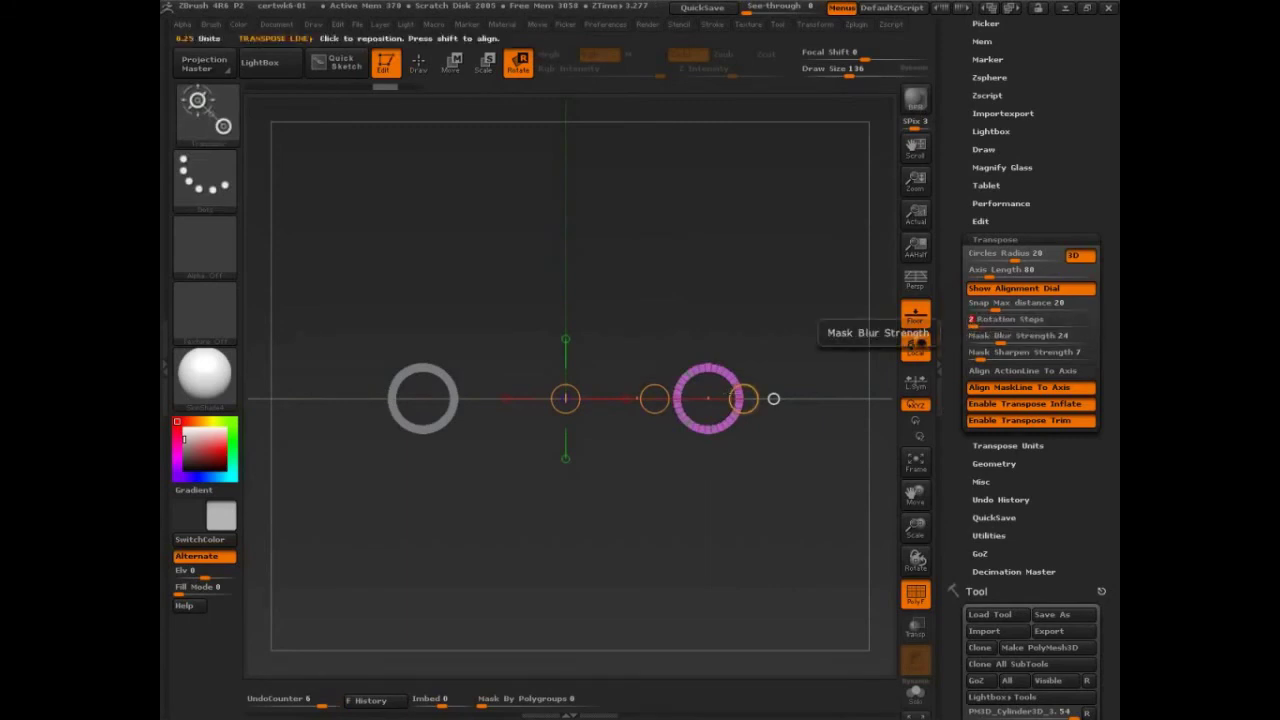
Swing the pink ring with snapped rotation up to sit above the right ring.
left_click_drag(743, 399, 607, 228)
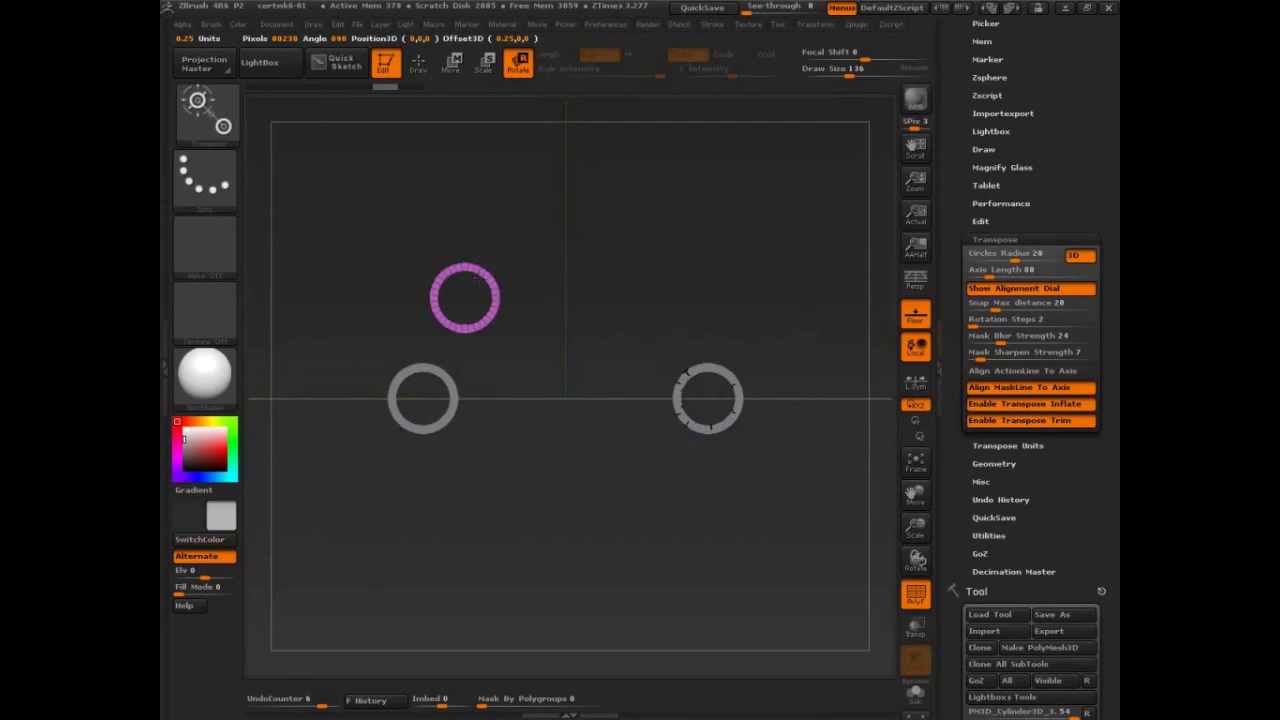
left_click_drag(524, 265, 708, 398)
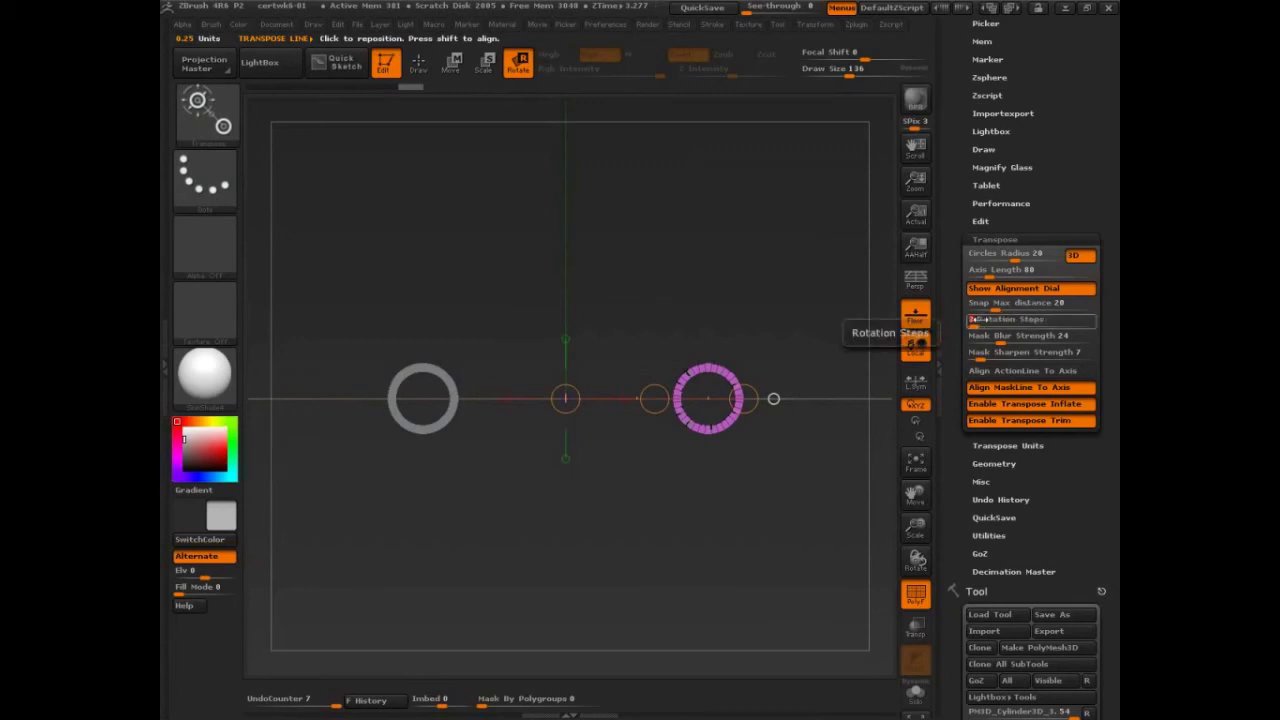
left_click_drag(860, 420, 685, 258)
key("ctrl+z")
left_click_drag(742, 399, 678, 281)
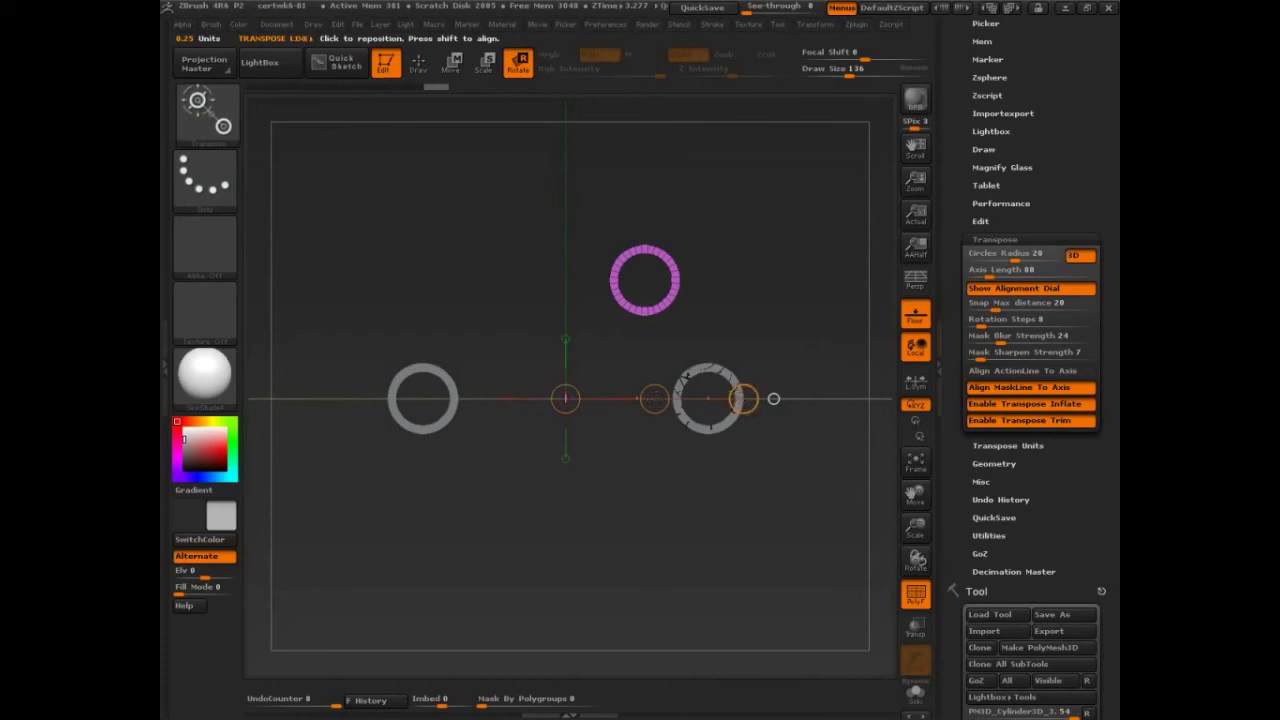
Redraw the transpose action line and toggle between Move and Rotate modes.
mouse_move(710, 400)
left_mouse_down("ctrl+shift")
mouse_move(644, 299)
mouse_move(429, 367)
mouse_move(410, 395)
left_mouse_up("ctrl+shift")
left_click_drag(410, 395, 458, 373)
mouse_move(672, 296)
left_mouse_down()
mouse_move(636, 264)
mouse_move(645, 292)
mouse_move(462, 326)
left_mouse_up()
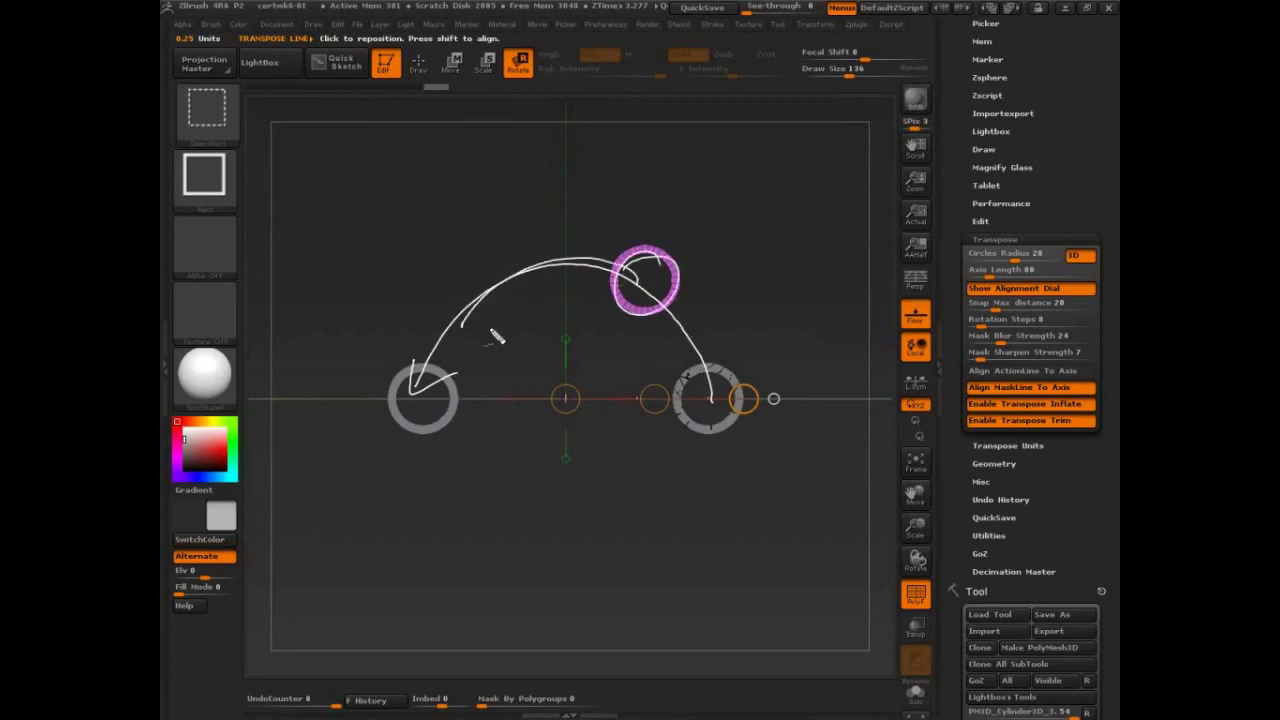
key("Escape")
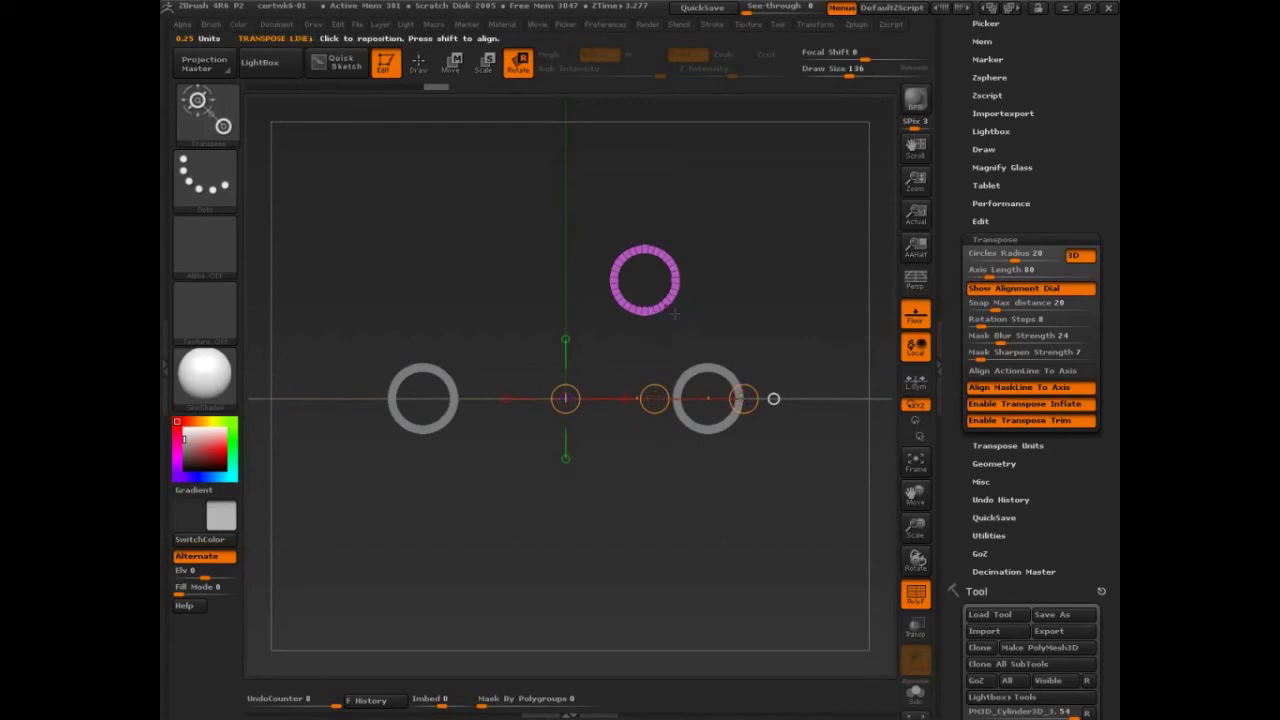
left_click(451, 65)
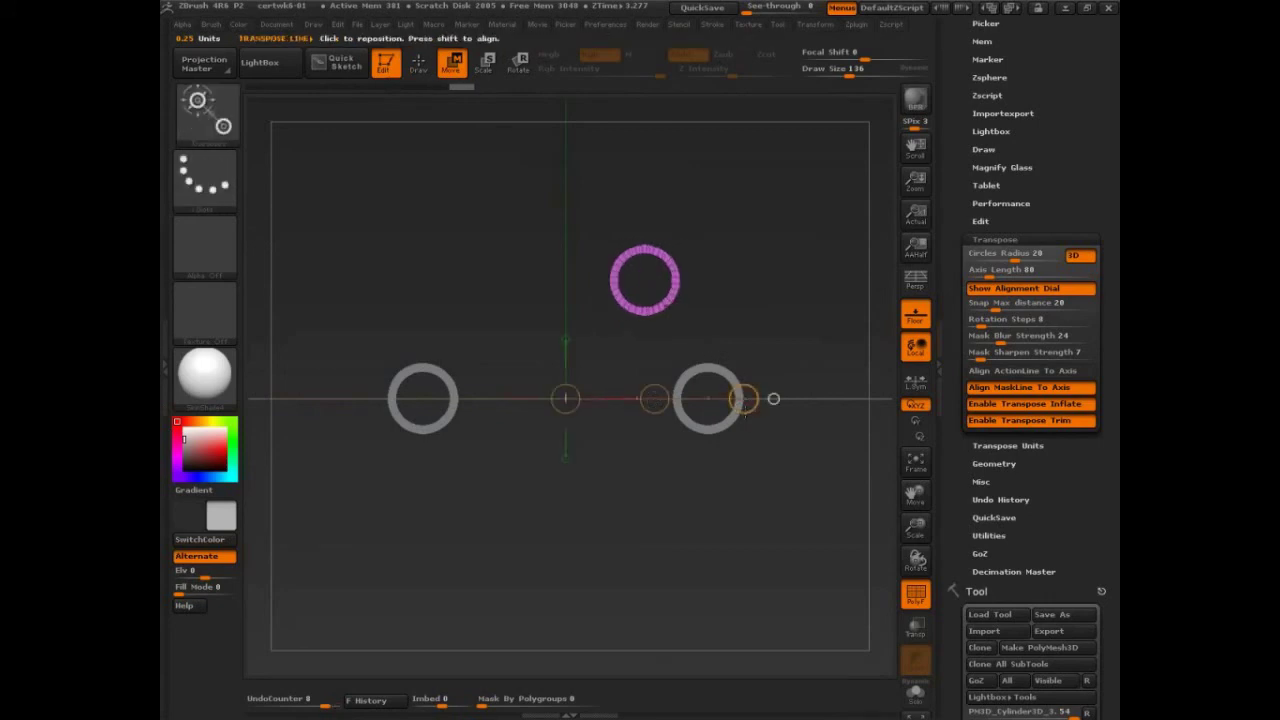
left_click(517, 72)
Nudge the pink ring around the pivot with undo/redo, then press W for Move mode.
left_click_drag(741, 398, 722, 349)
key("ctrl+z")
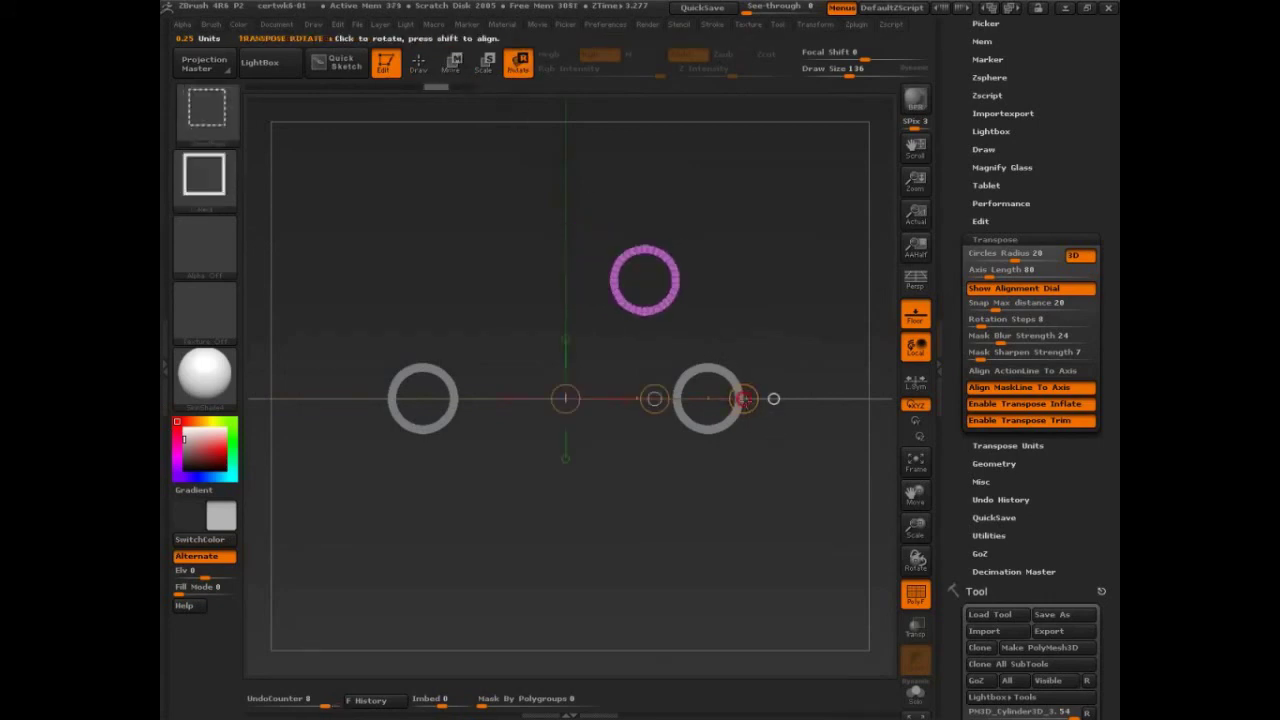
key("ctrl+shift+z")
key("ctrl+z")
left_click_drag(773, 398, 739, 346)
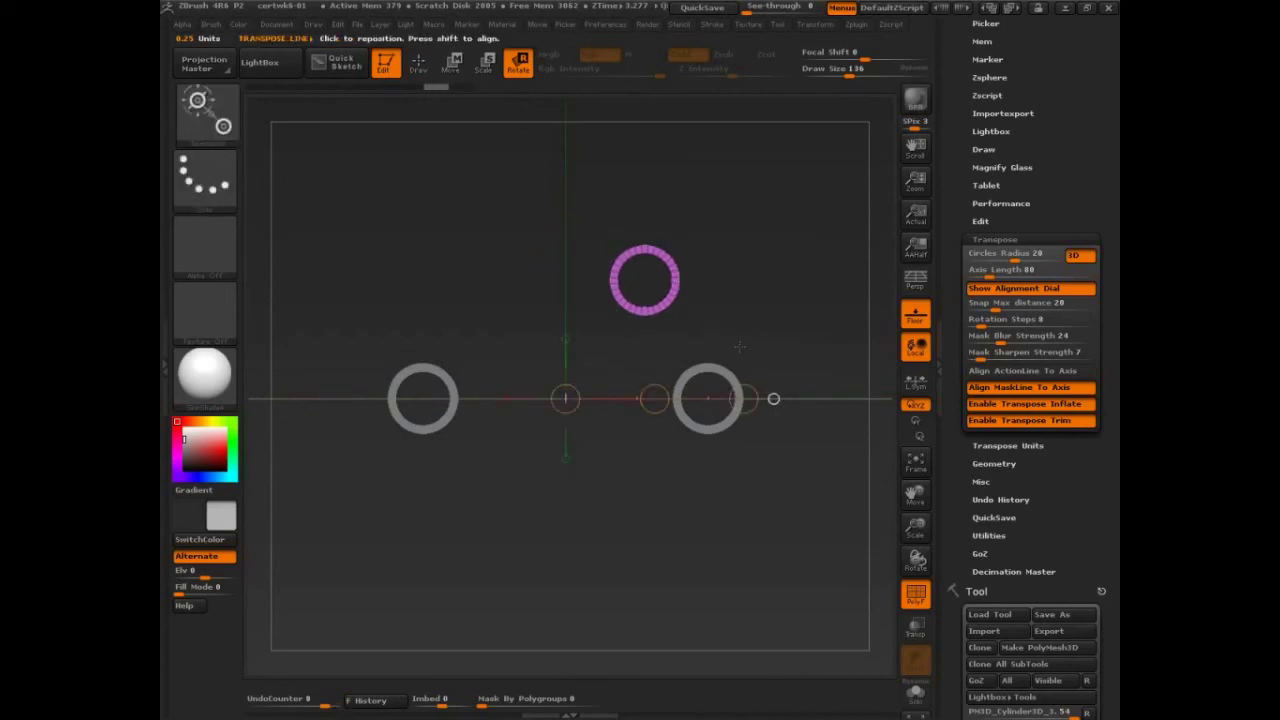
key("w")
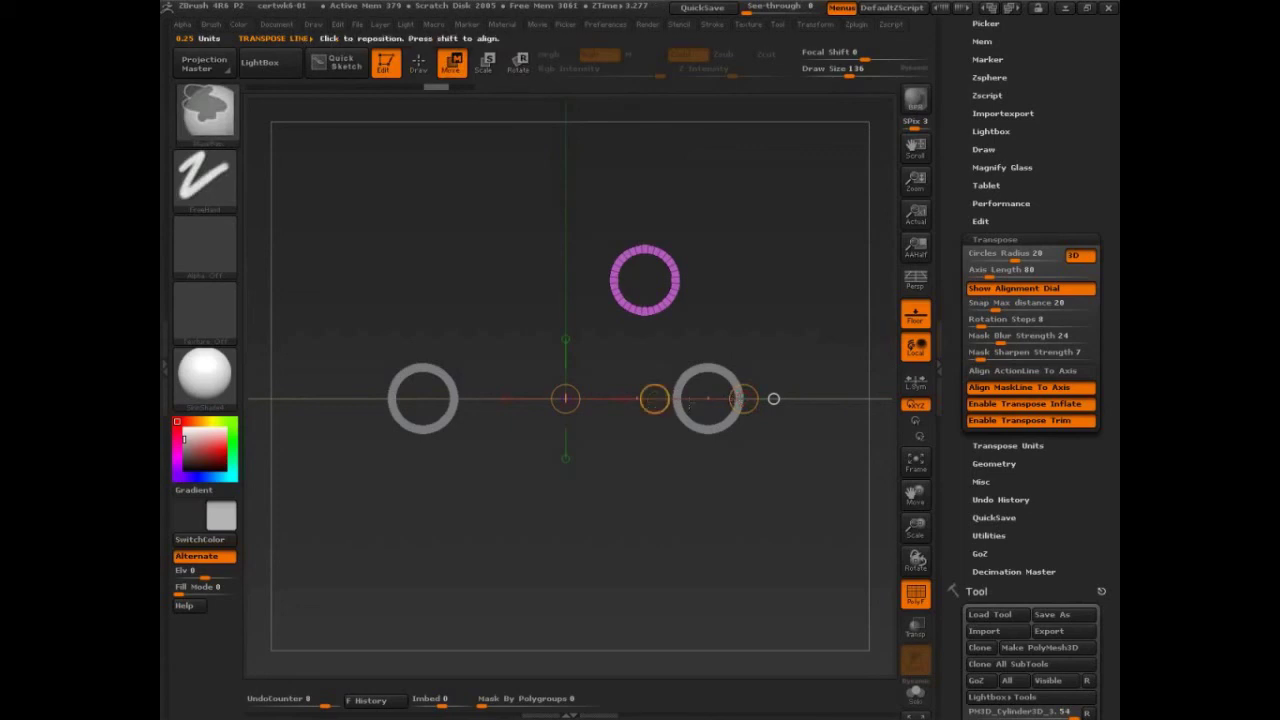
key("ctrl+z")
key("ctrl+shift+z")
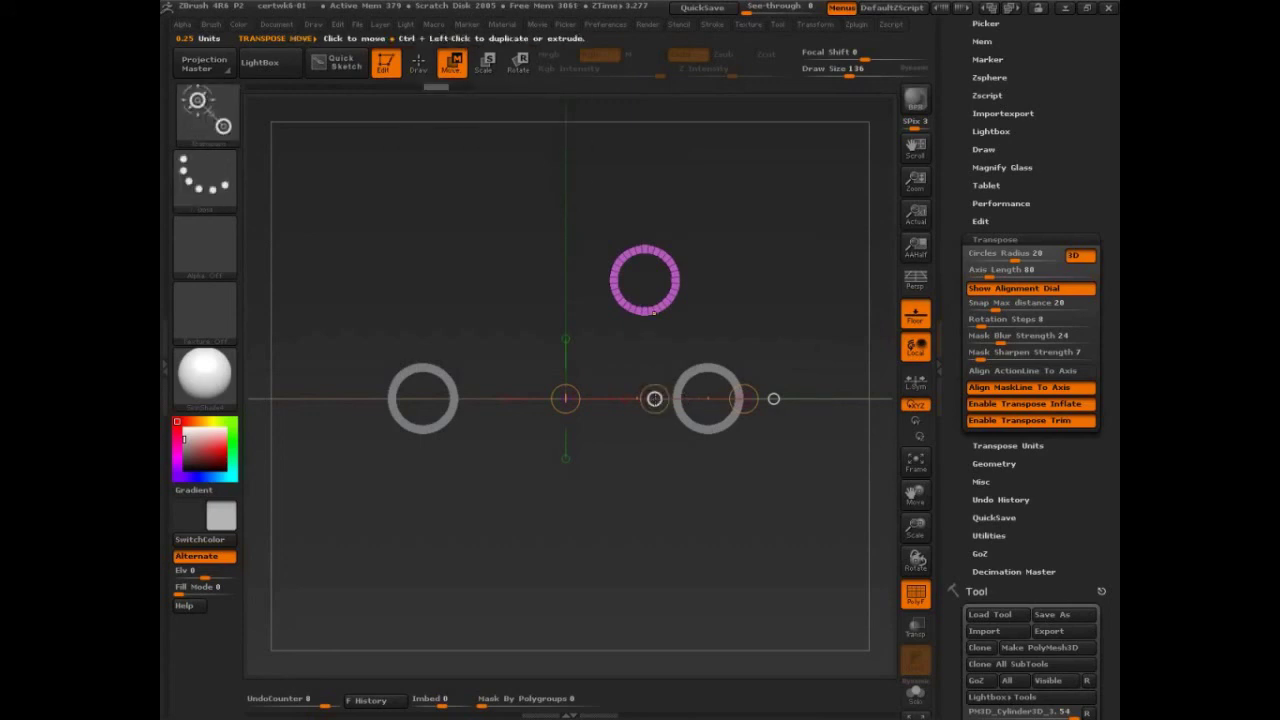
Reposition the transpose line and adjust the view of the rings.
left_click_drag(654, 399, 653, 398)
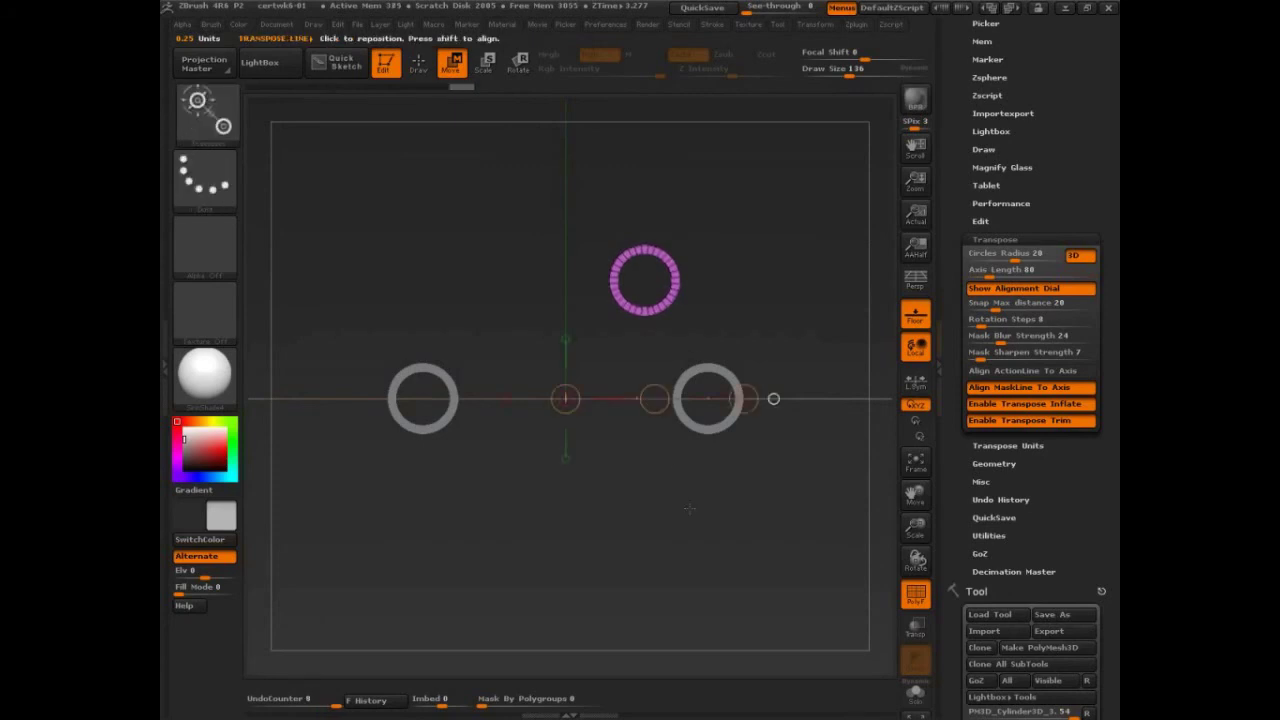
key("ctrl+shift")
left_click_drag(421, 64, 470, 30)
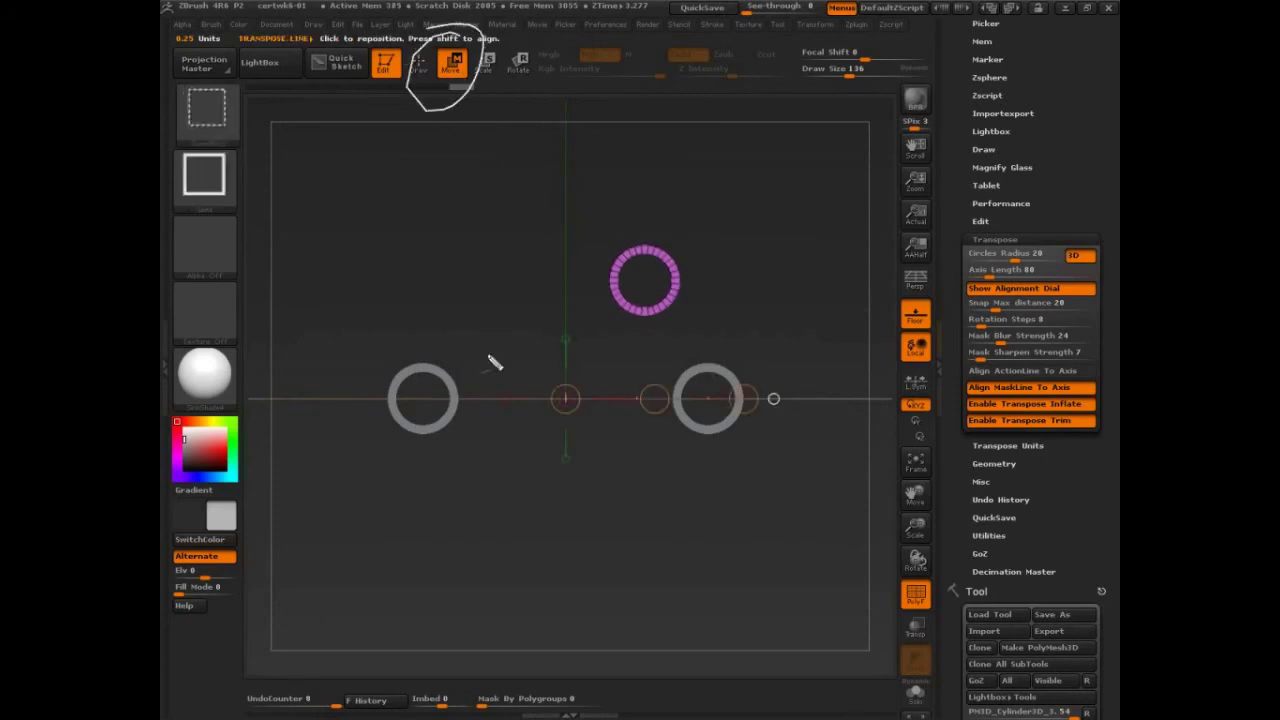
left_click_drag(594, 508, 570, 538)
mouse_move(612, 478)
left_mouse_down()
mouse_move(610, 540)
mouse_move(625, 503)
left_mouse_up()
mouse_move(628, 540)
left_mouse_down()
mouse_move(649, 474)
mouse_move(648, 540)
left_mouse_up()
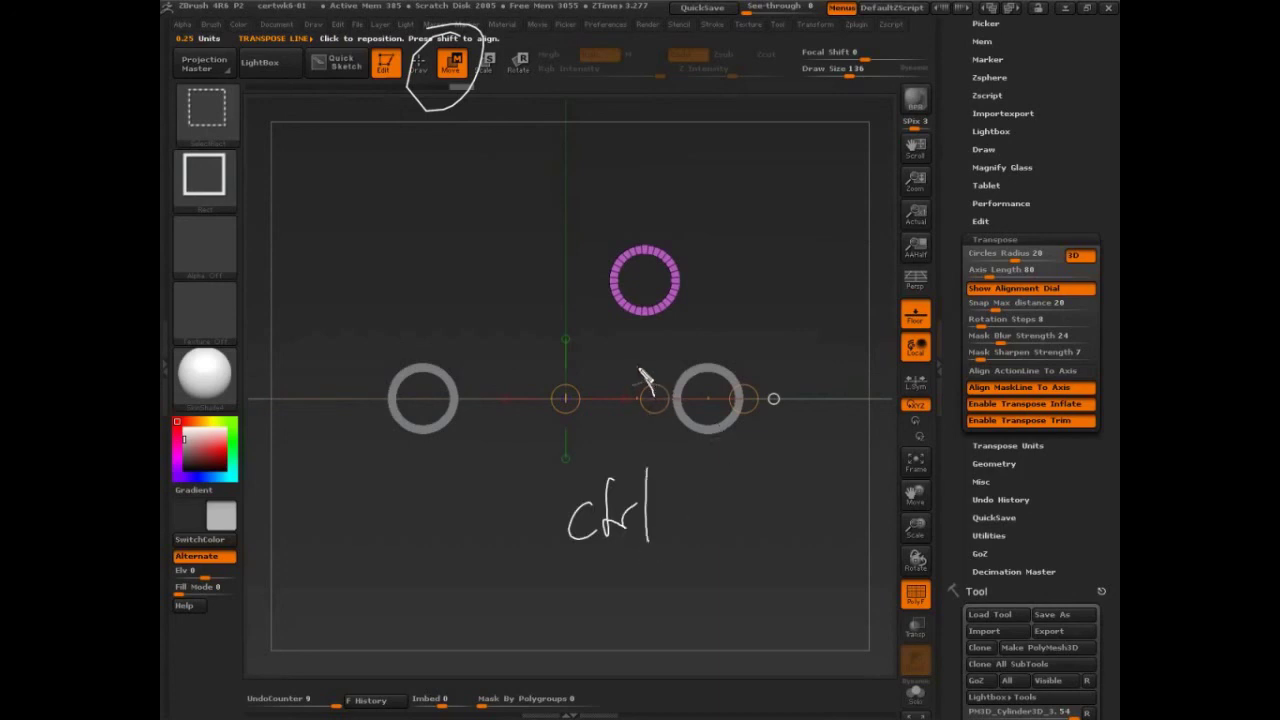
mouse_move(645, 378)
left_mouse_down()
mouse_move(668, 366)
mouse_move(668, 388)
left_mouse_up()
left_click_drag(806, 488, 829, 366)
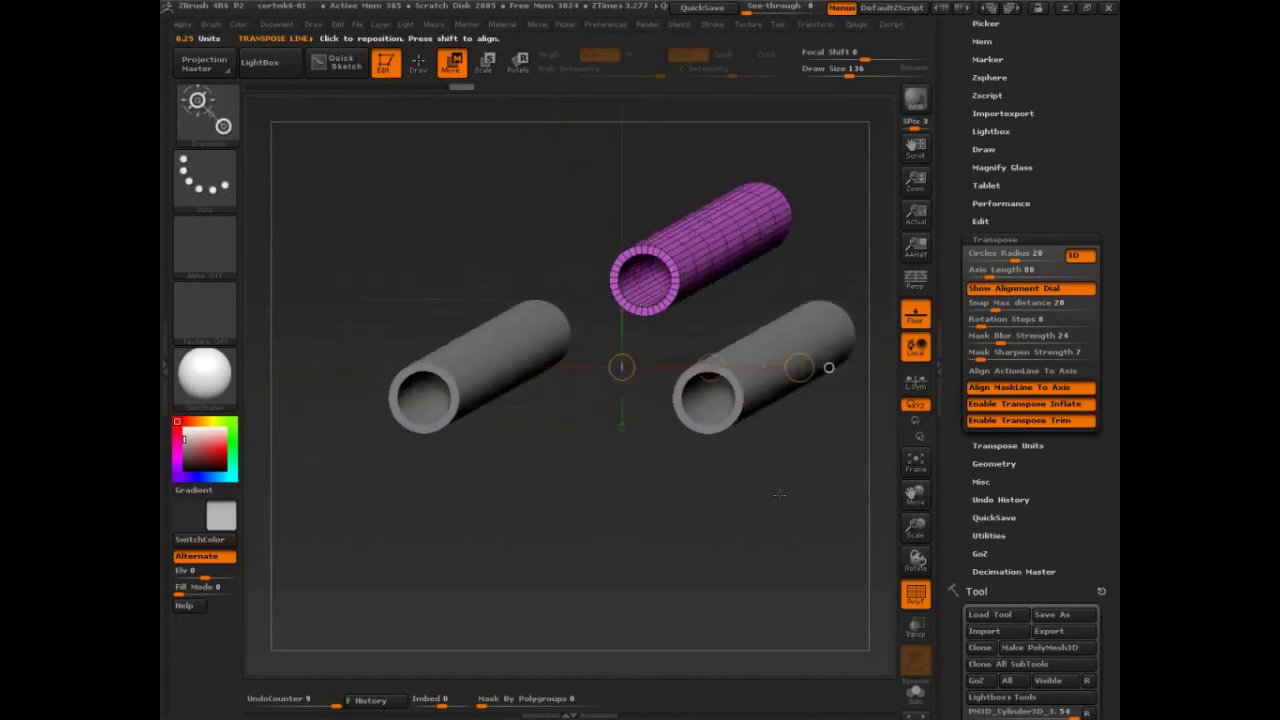
Switch to Rotate and rotate a duplicate pink ring up above the left grey ring.
left_click(518, 62)
left_click_drag(717, 392, 608, 312)
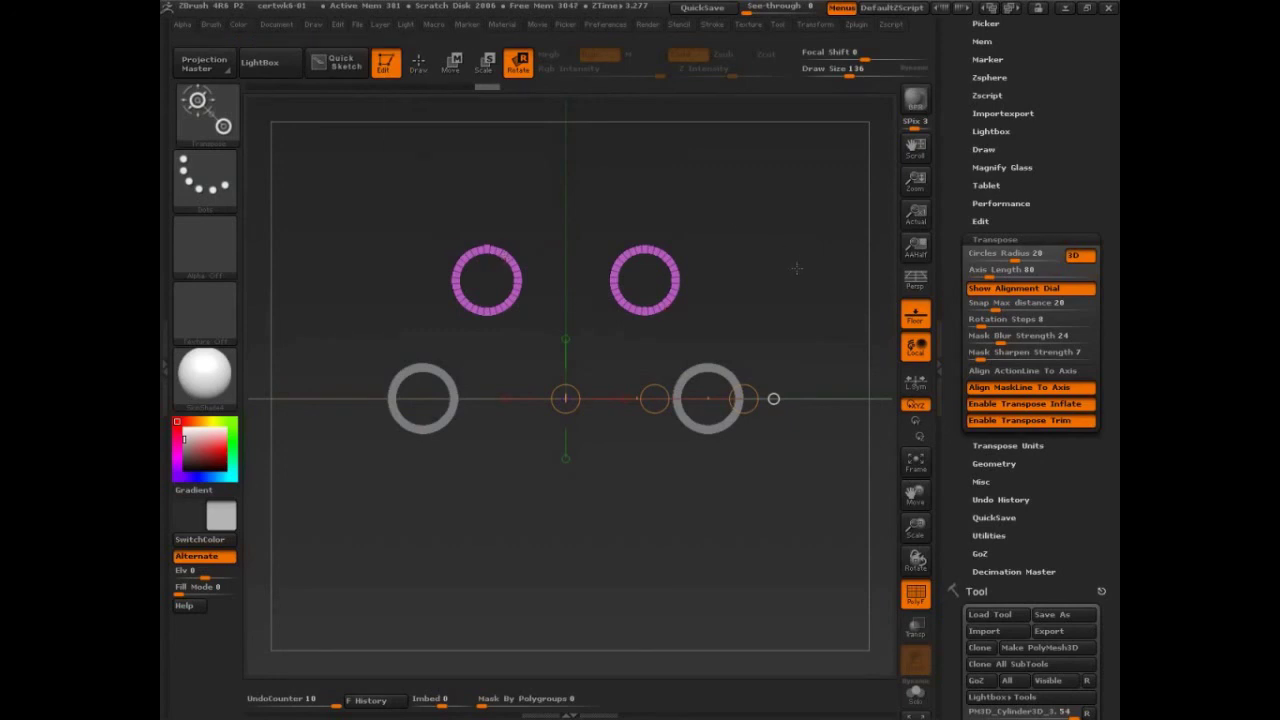
left_click_drag(795, 266, 714, 461)
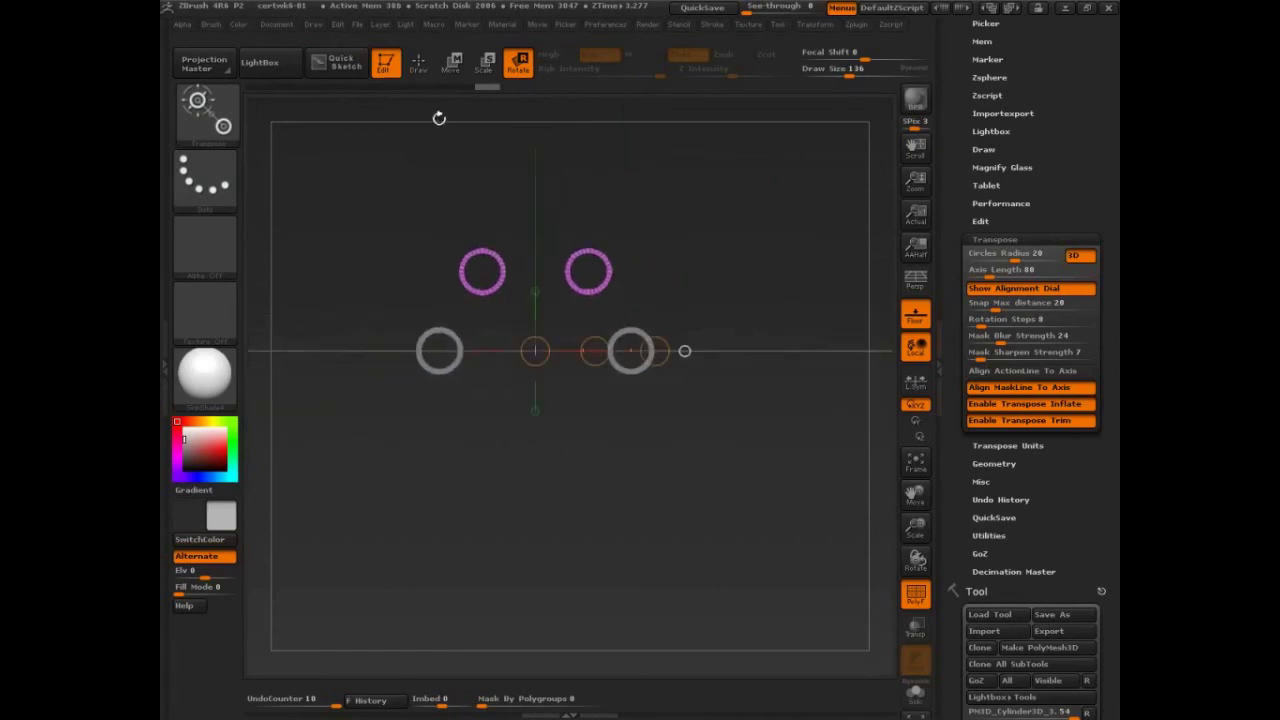
Leave transpose mode, inspect the tubes in perspective, and return to front view.
left_click(418, 62)
mouse_move(740, 385)
left_mouse_down()
mouse_move(886, 343)
mouse_move(803, 420)
mouse_move(733, 352)
mouse_move(771, 509)
mouse_move(796, 497)
left_mouse_up()
key("p")
key("b")
key("c")
key("b")
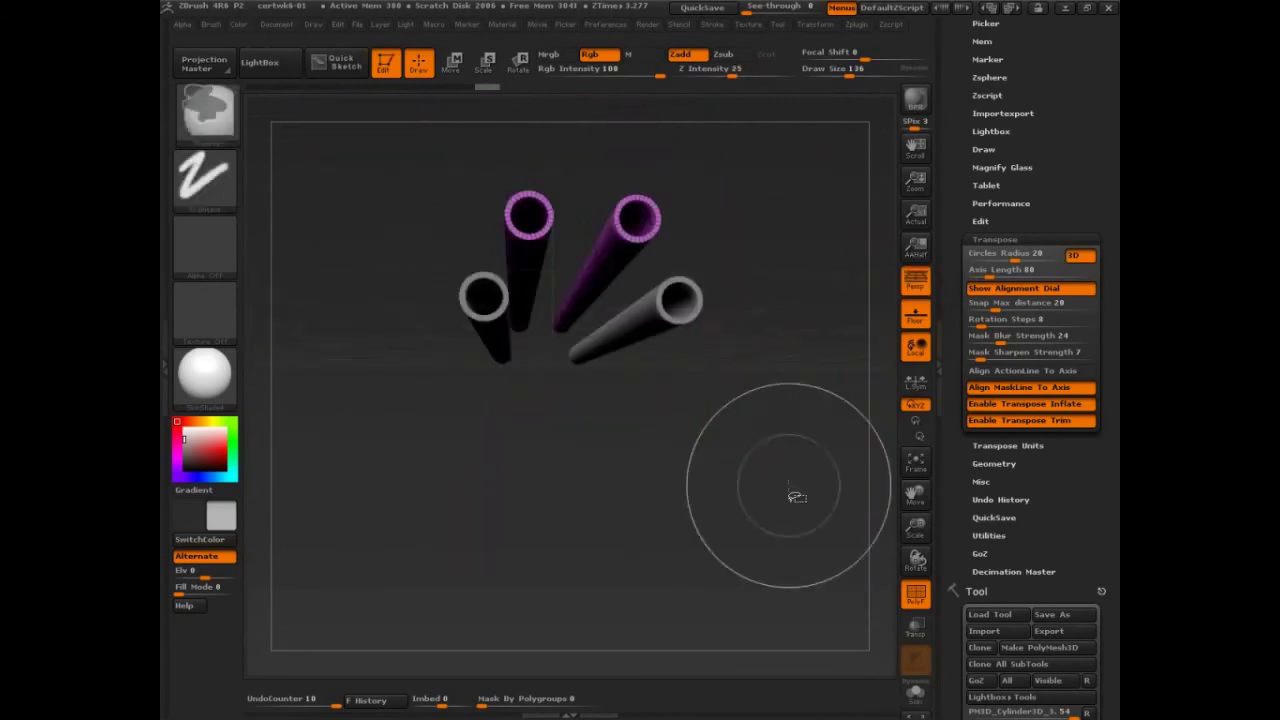
mouse_move(808, 420)
left_mouse_down("shift")
mouse_move(820, 385)
mouse_move(860, 360)
left_mouse_up("shift")
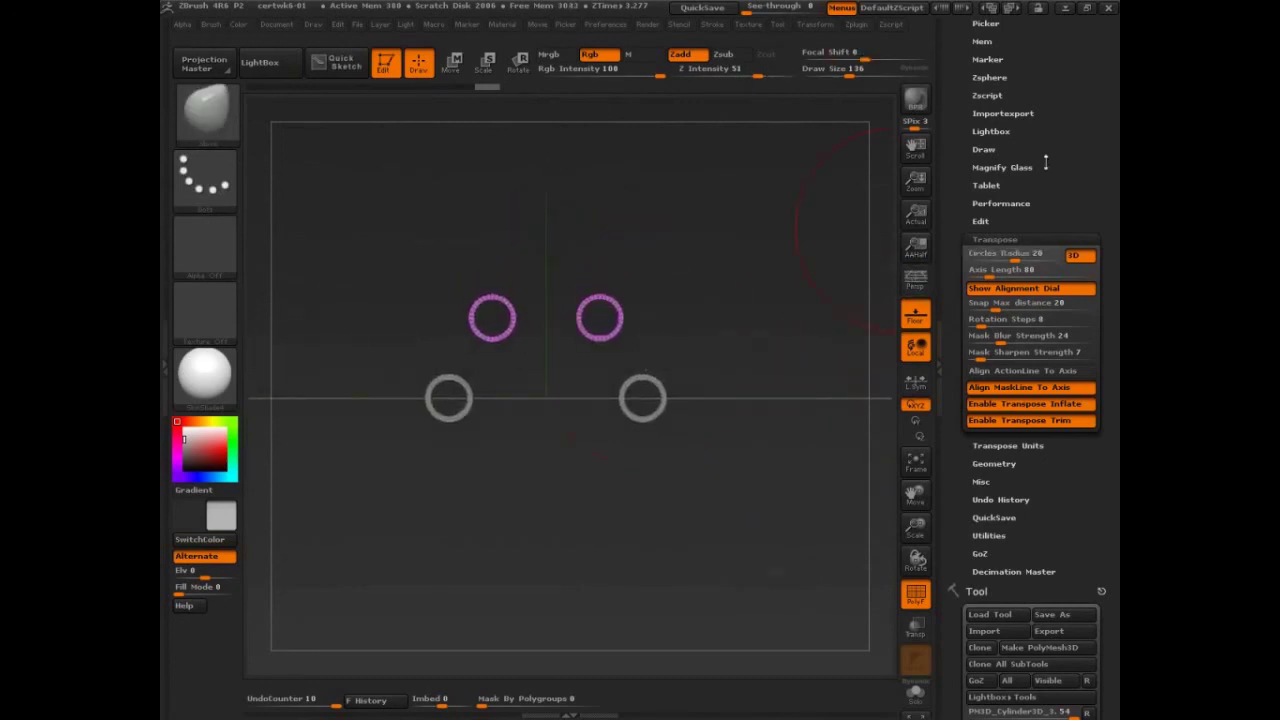
Expand Tool > SubTool to list the three PM3D_Cylinder3D subtools.
scroll(1045, 162, "up", 3)
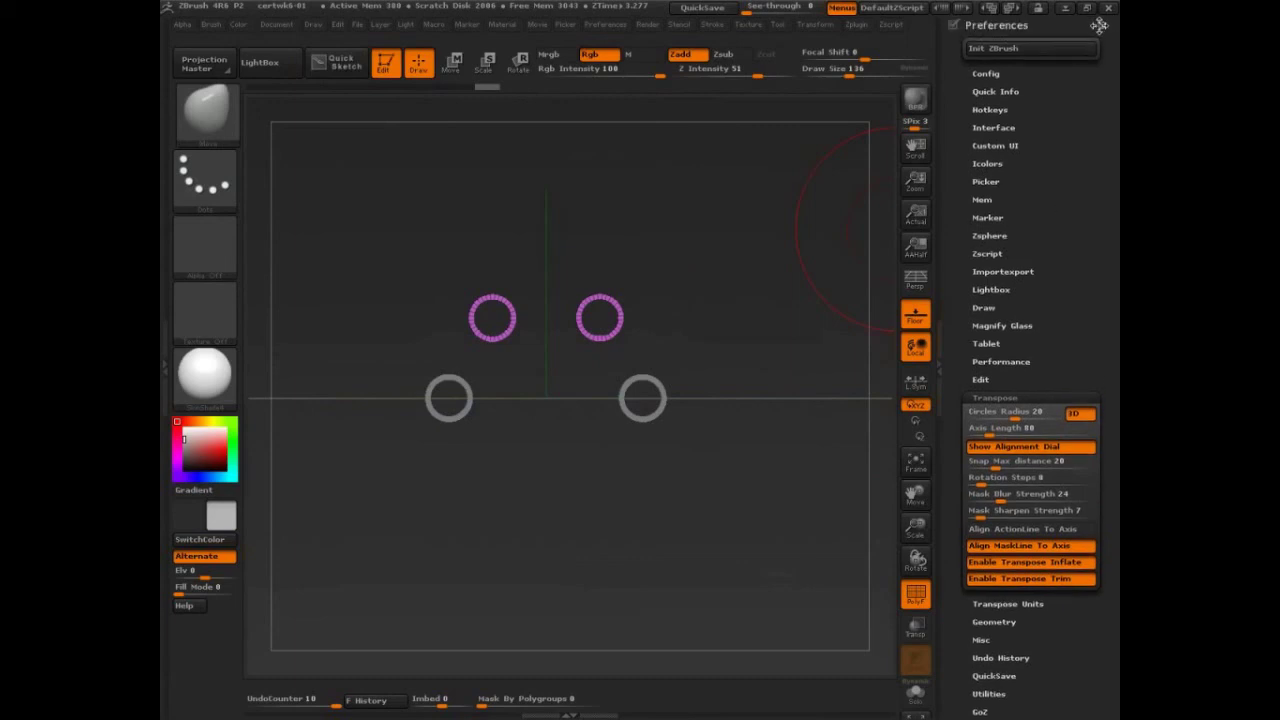
left_click(777, 24)
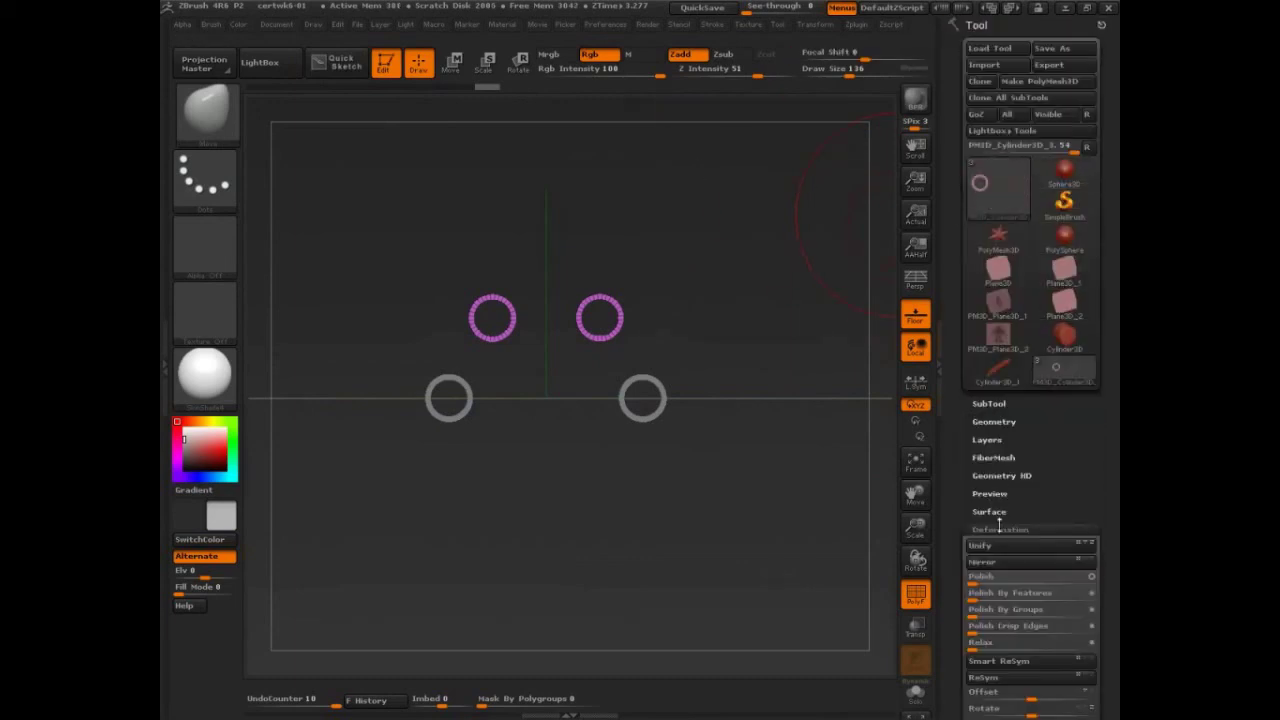
left_click(989, 403)
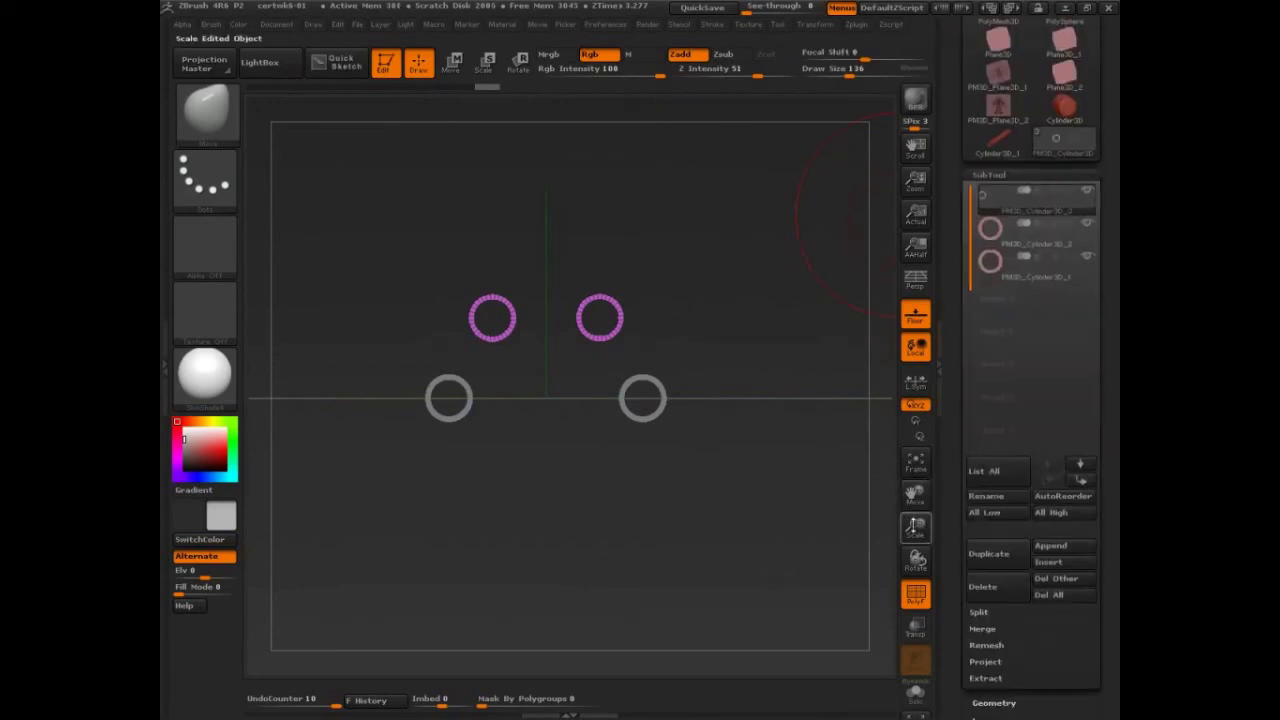
Turn on Solo and make the purple cylinder subtool active.
mouse_move(985, 203)
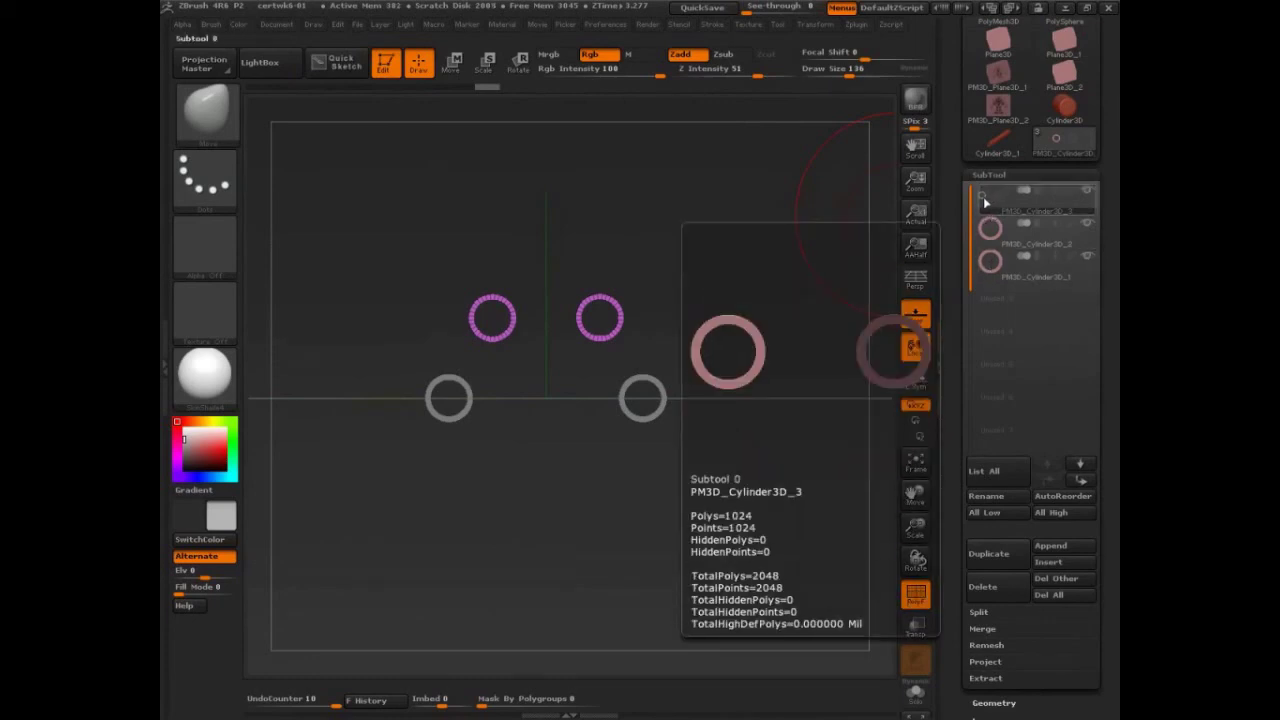
mouse_move(999, 245)
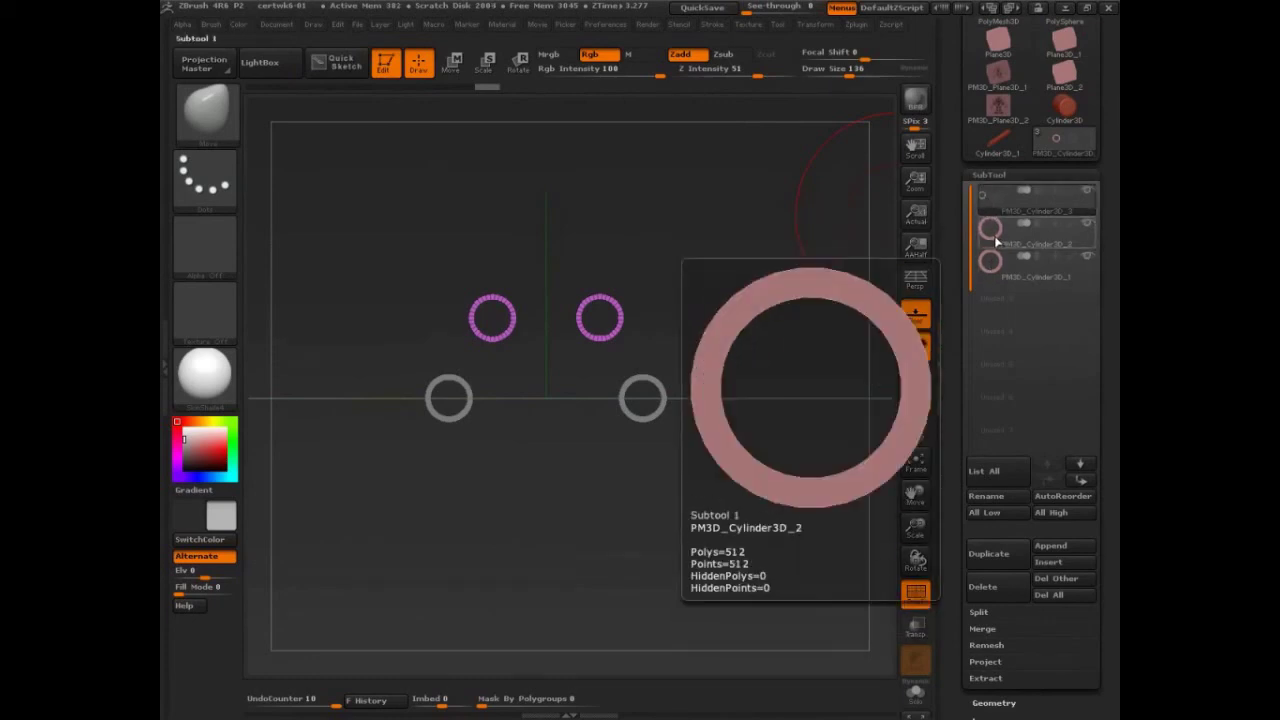
left_click(916, 692)
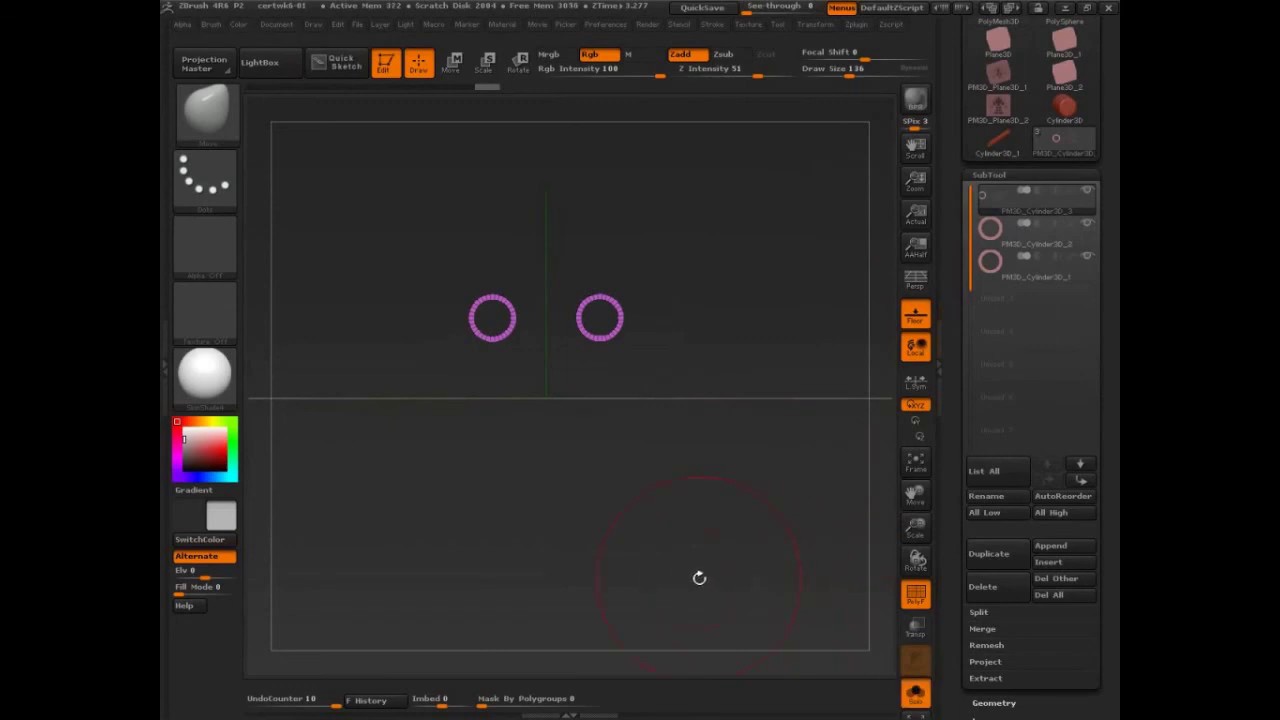
key("Down")
left_click(983, 212)
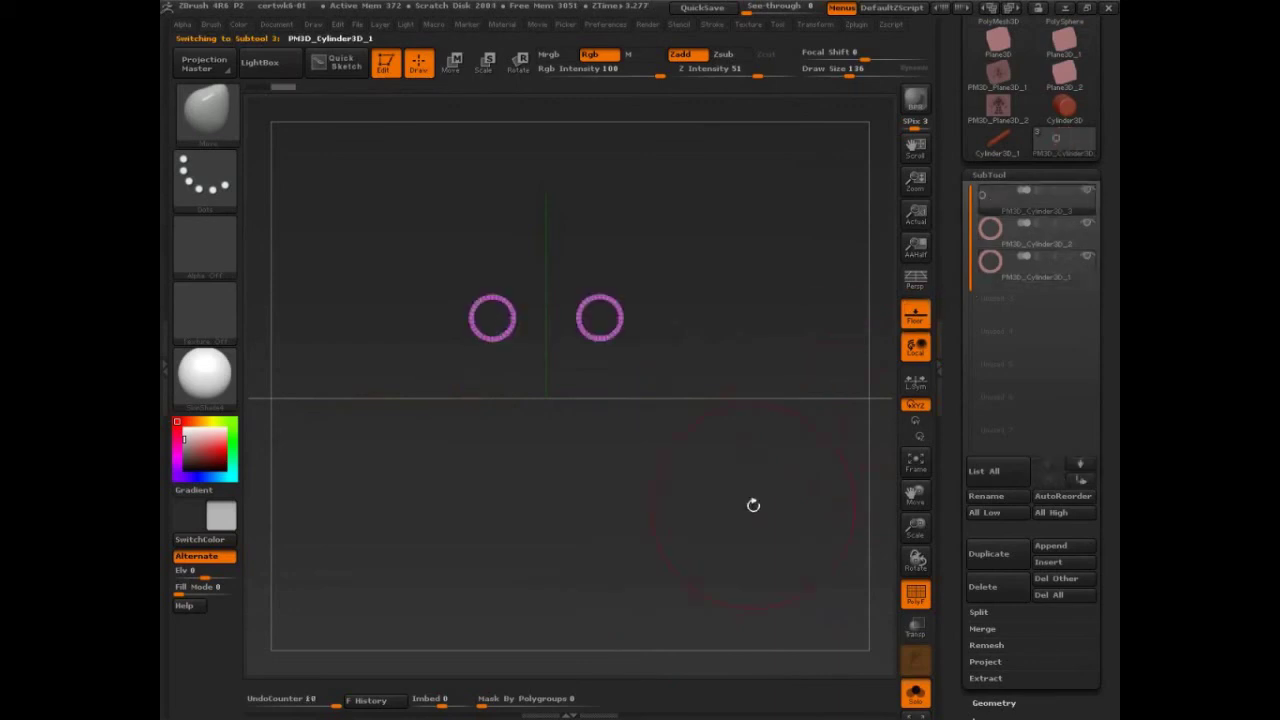
Orbit the view to inspect the two purple barrels as hollow tubes.
key("ctrl+shift")
mouse_move(488, 312)
left_mouse_down()
mouse_move(465, 472)
mouse_move(493, 456)
left_mouse_up()
mouse_move(598, 312)
left_mouse_down()
mouse_move(590, 471)
mouse_move(601, 460)
left_mouse_up()
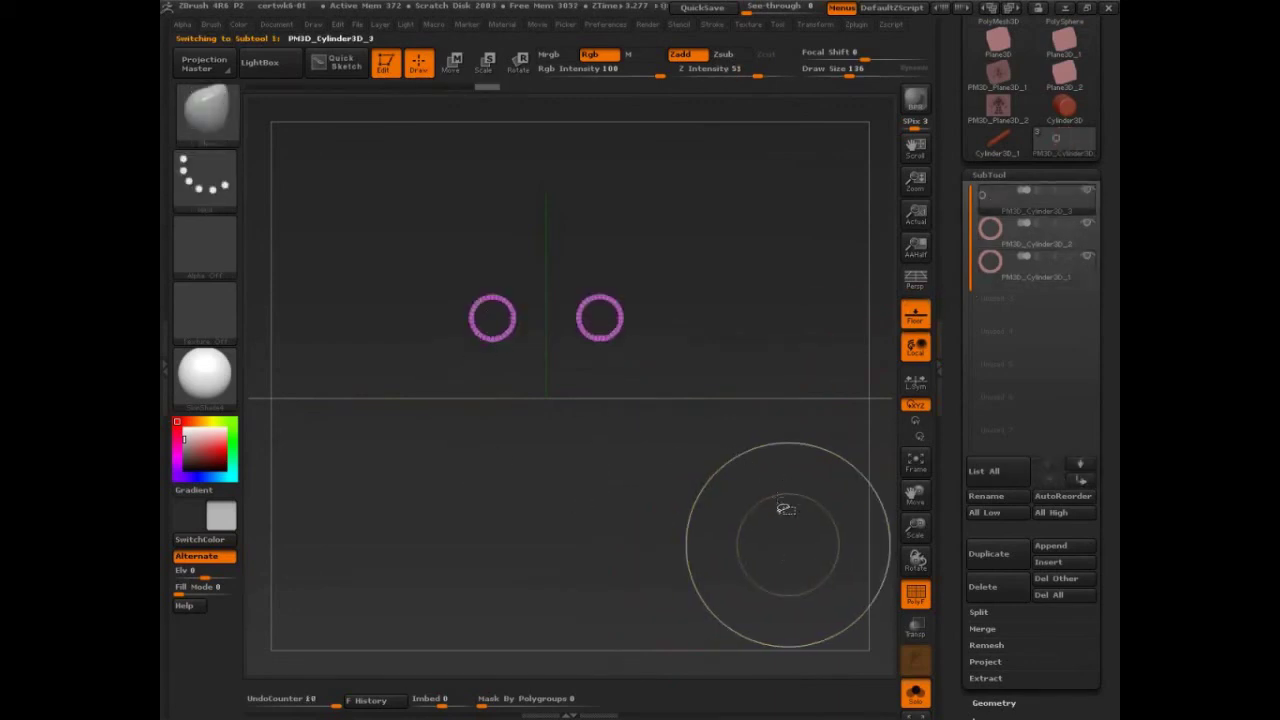
mouse_move(786, 507)
left_mouse_down()
mouse_move(781, 533)
mouse_move(646, 543)
left_mouse_up()
key("ctrl+shift")
mouse_move(551, 350)
left_mouse_down()
mouse_move(543, 163)
mouse_move(565, 183)
mouse_move(558, 443)
mouse_move(572, 472)
left_mouse_up()
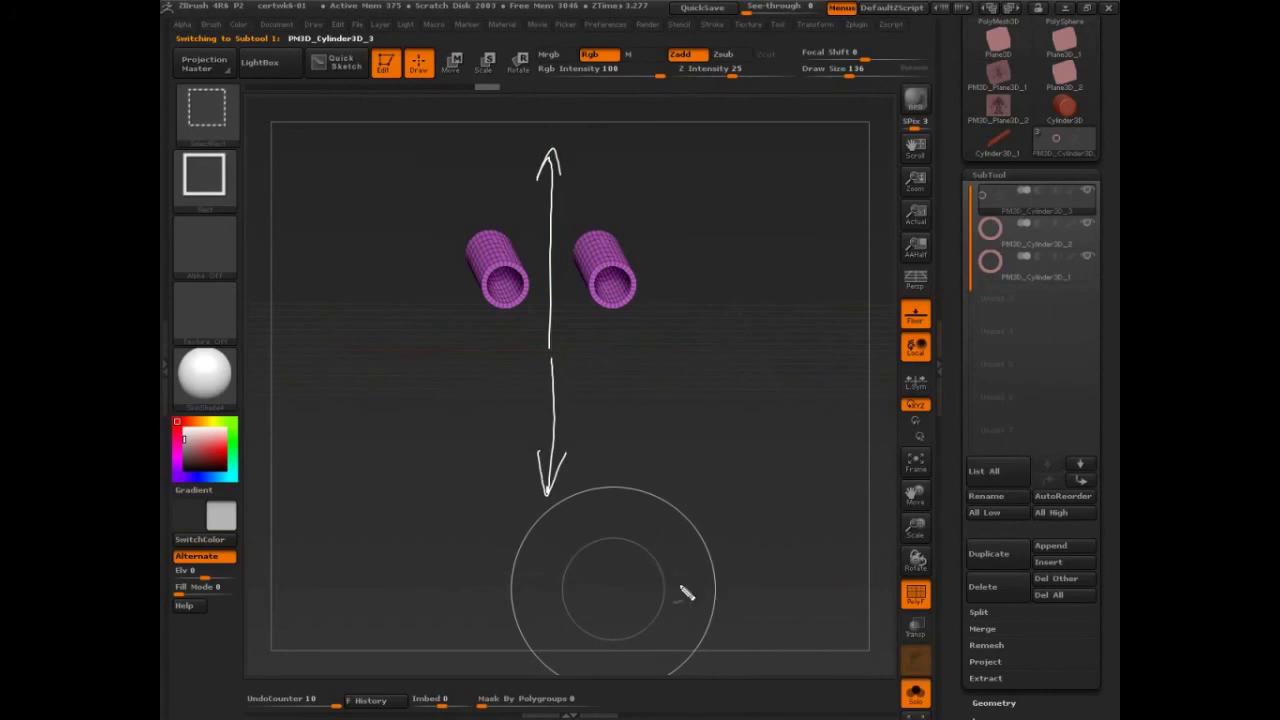
key("Escape")
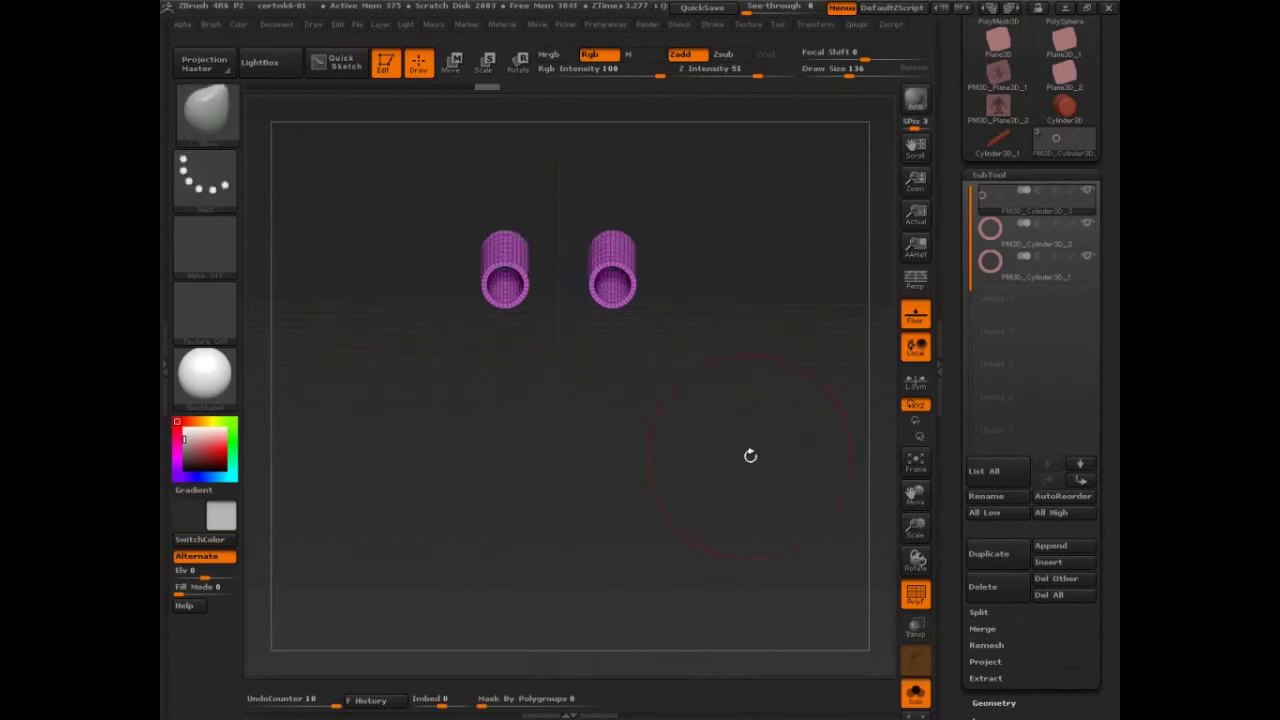
scroll(1053, 508, "down", 5)
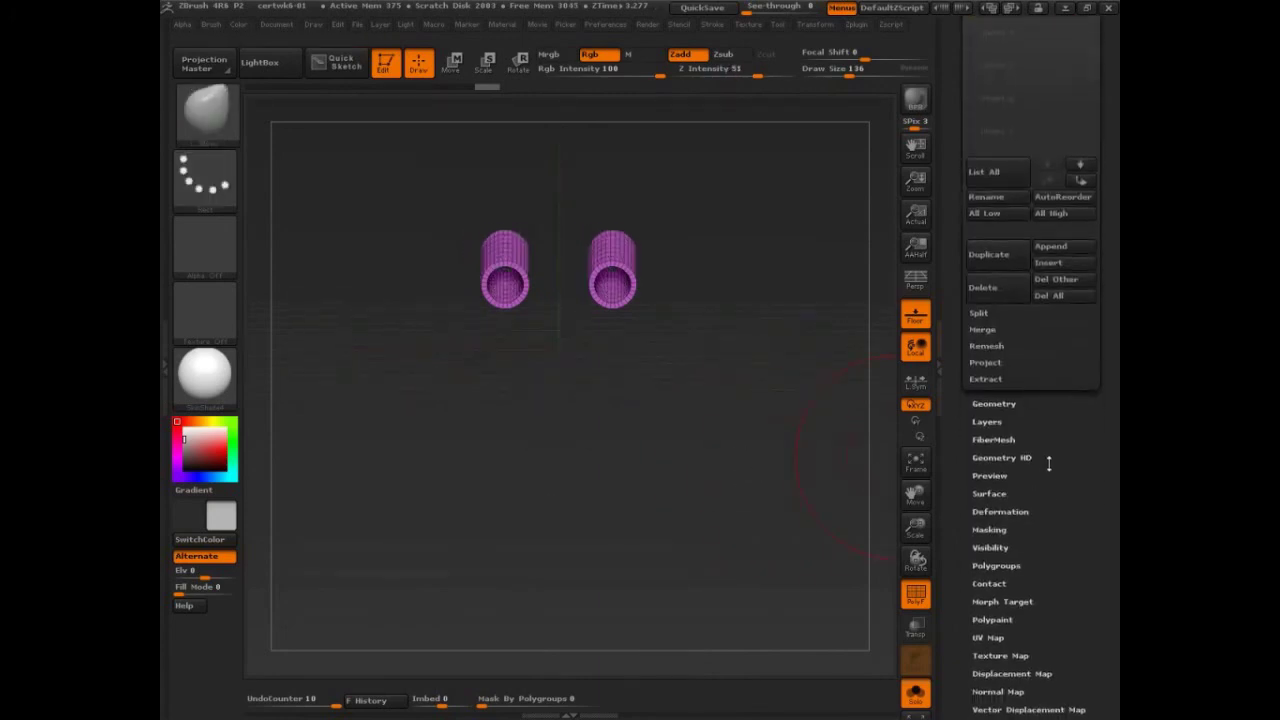
Apply Geometry > Modify Topology > Mirror And Weld to copy both barrels below the axis.
left_click(995, 404)
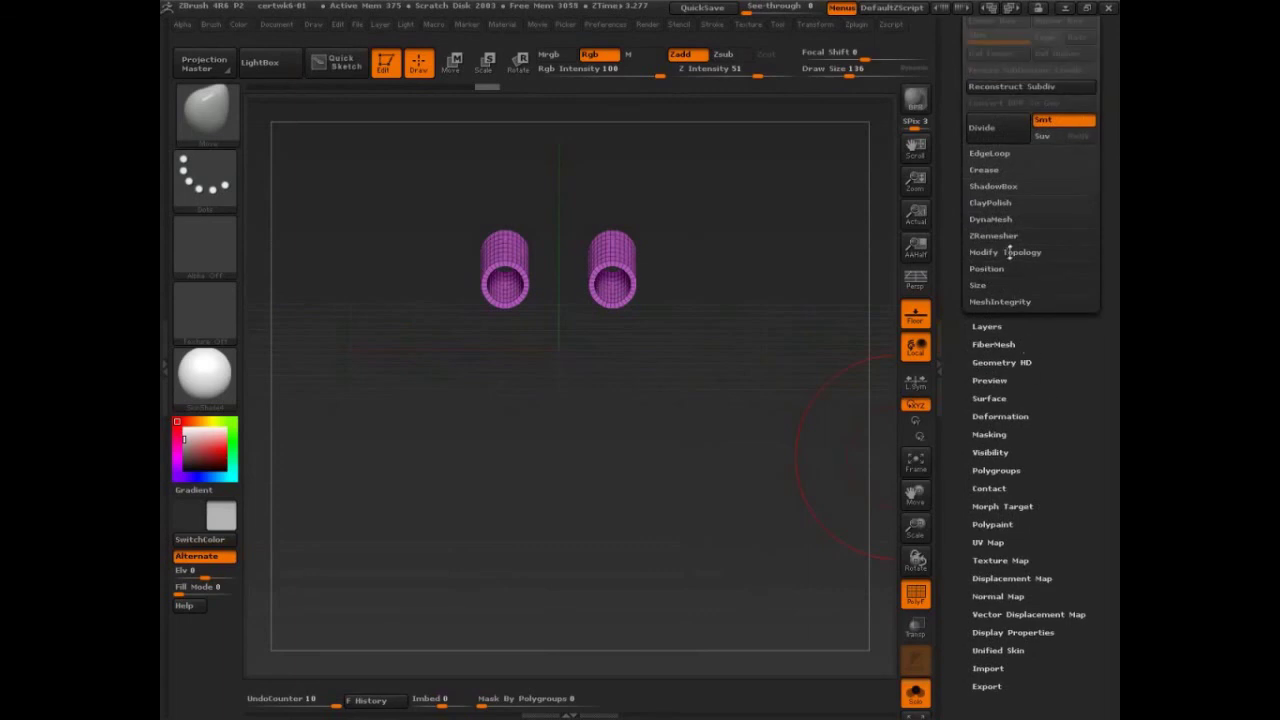
left_click(1010, 252)
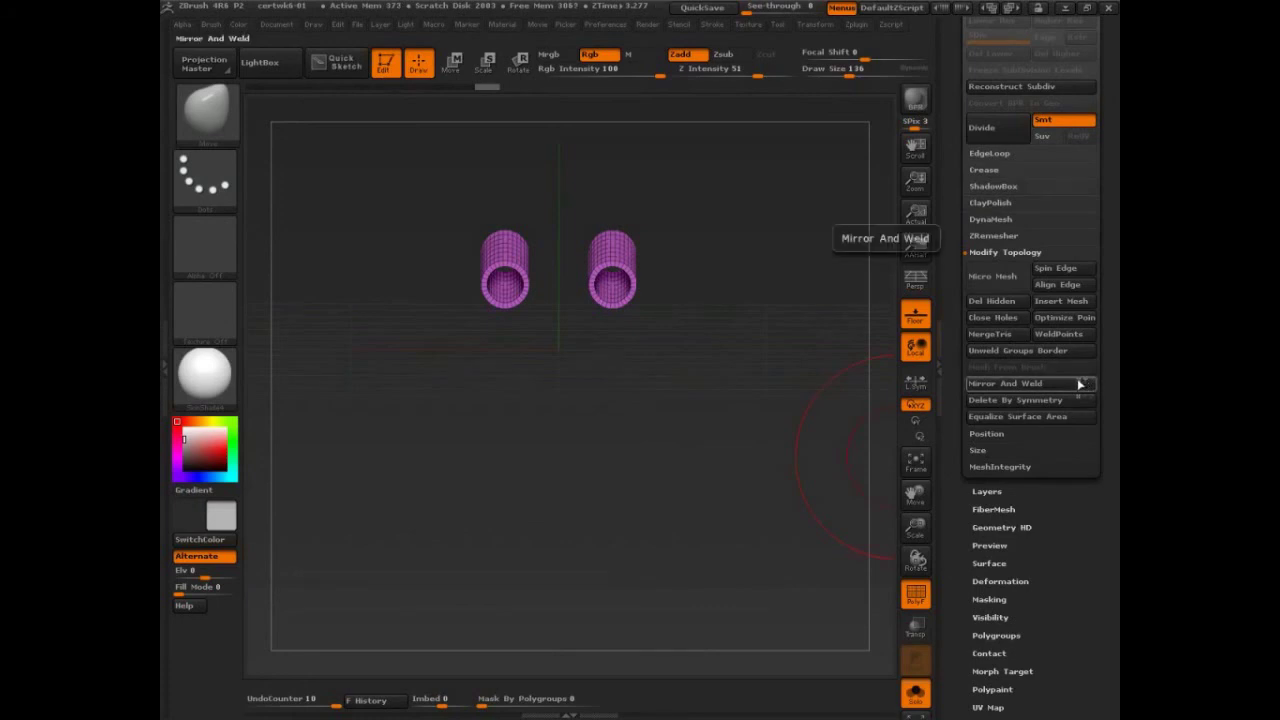
left_click(1013, 389)
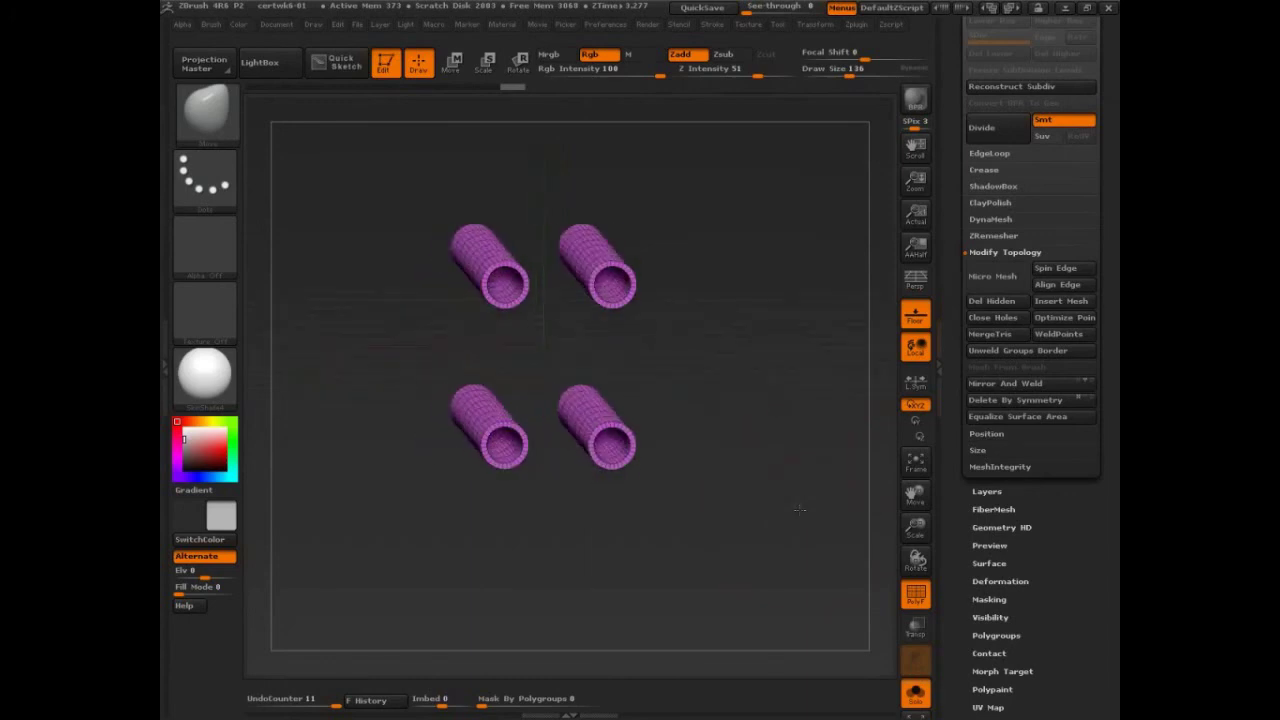
Turn off Solo to show all six barrels, then view the cluster at an angle in perspective.
left_click(916, 693)
left_click_drag(840, 640, 810, 452)
key("p")
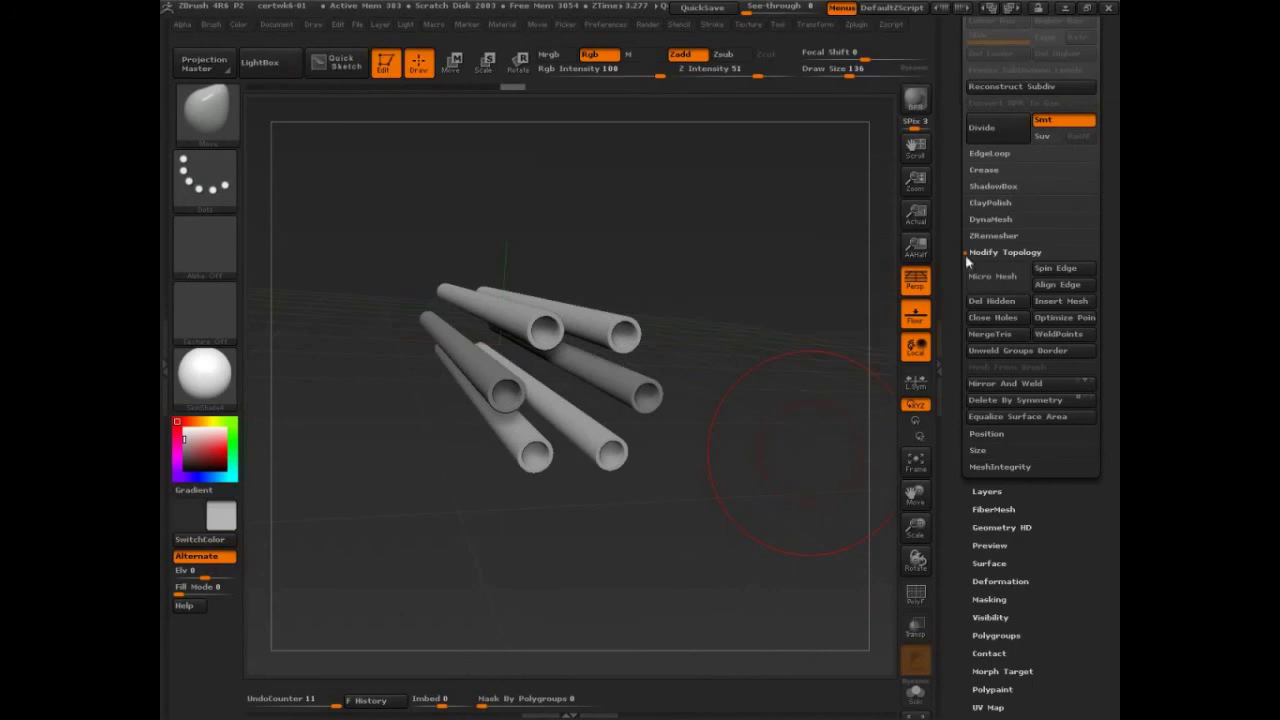
scroll(965, 254, "up", 3)
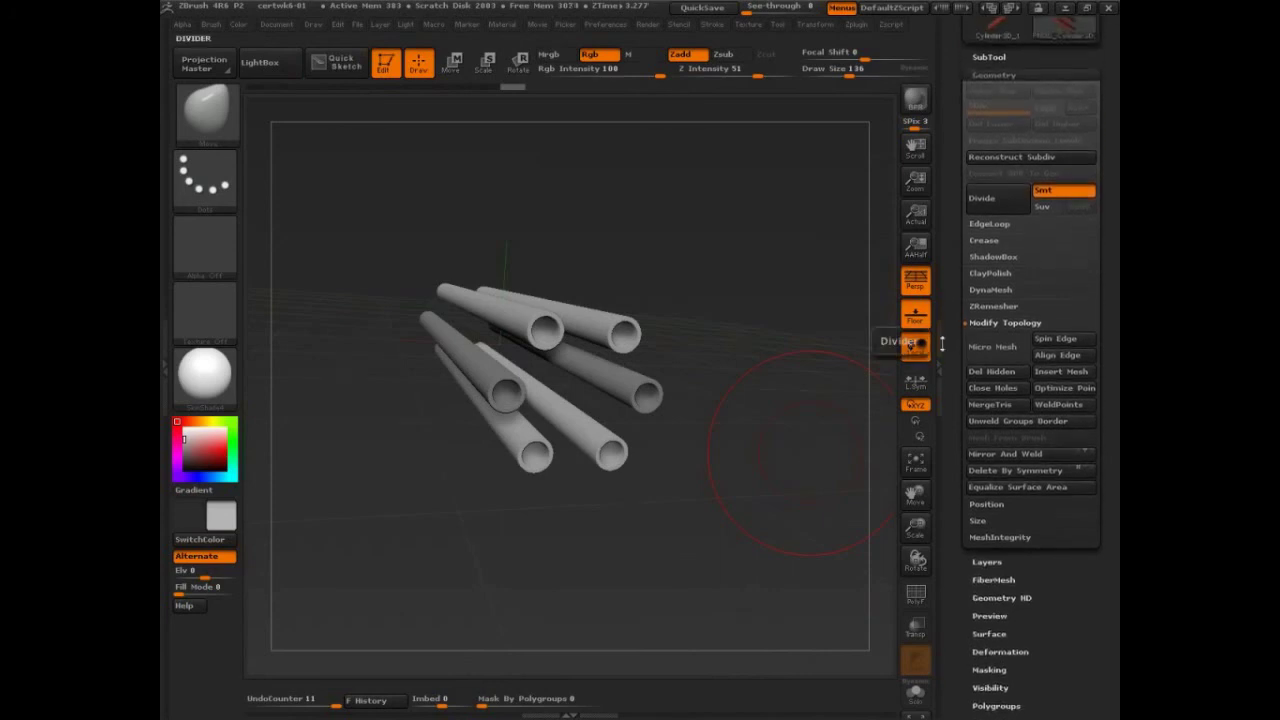